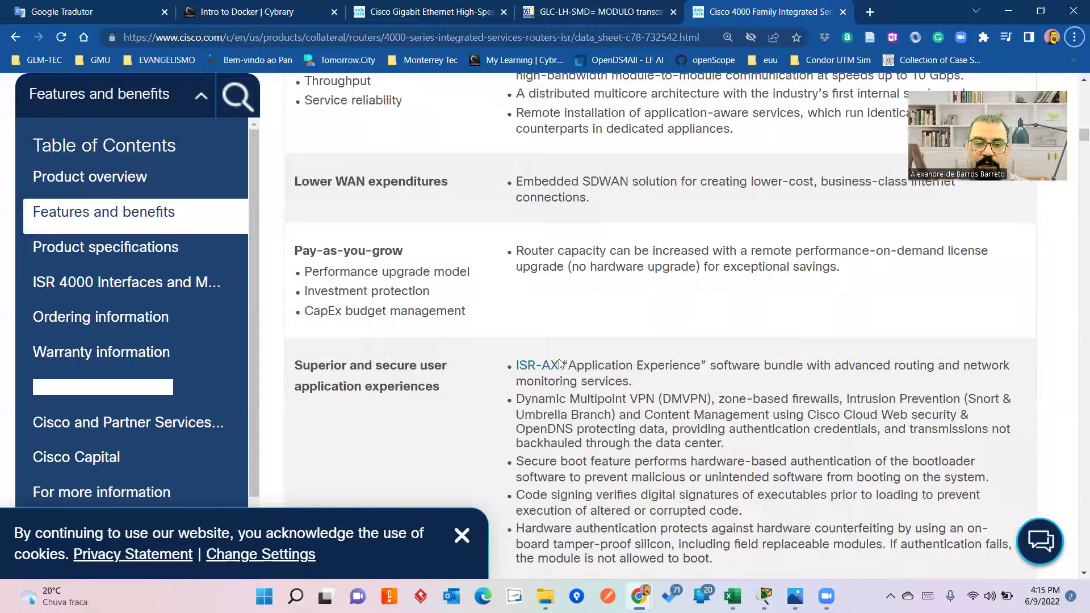
# Examine the data sheet down to the Cisco 4000 Family specifications table, covering throughput and onboard WAN or LAN ports.
pyautogui.scroll(-7, 567, 350)
pyautogui.scroll(-20, 566, 350)
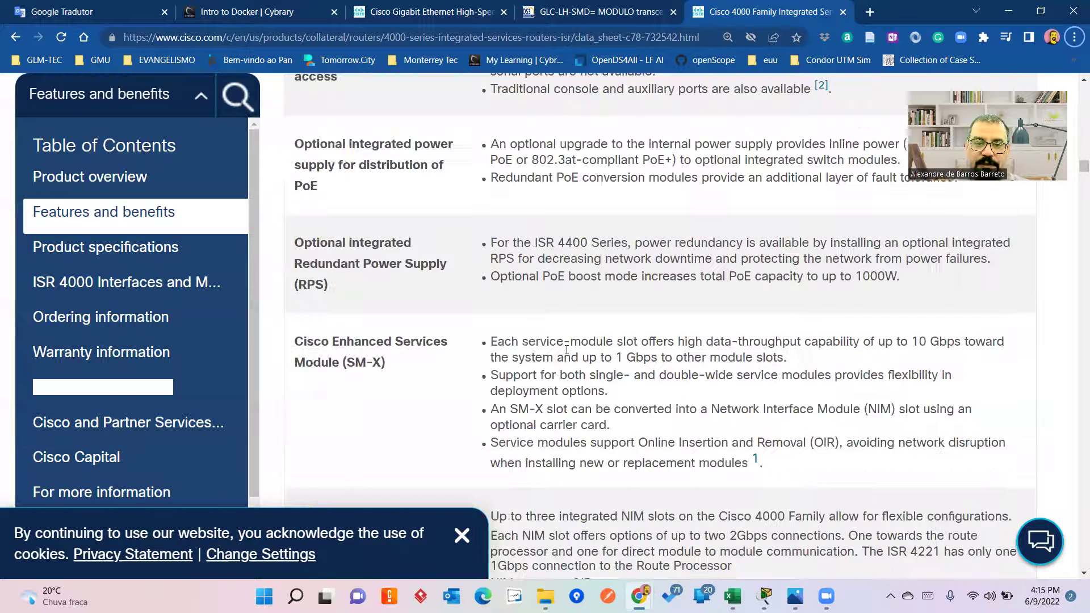
pyautogui.scroll(-20, 567, 347)
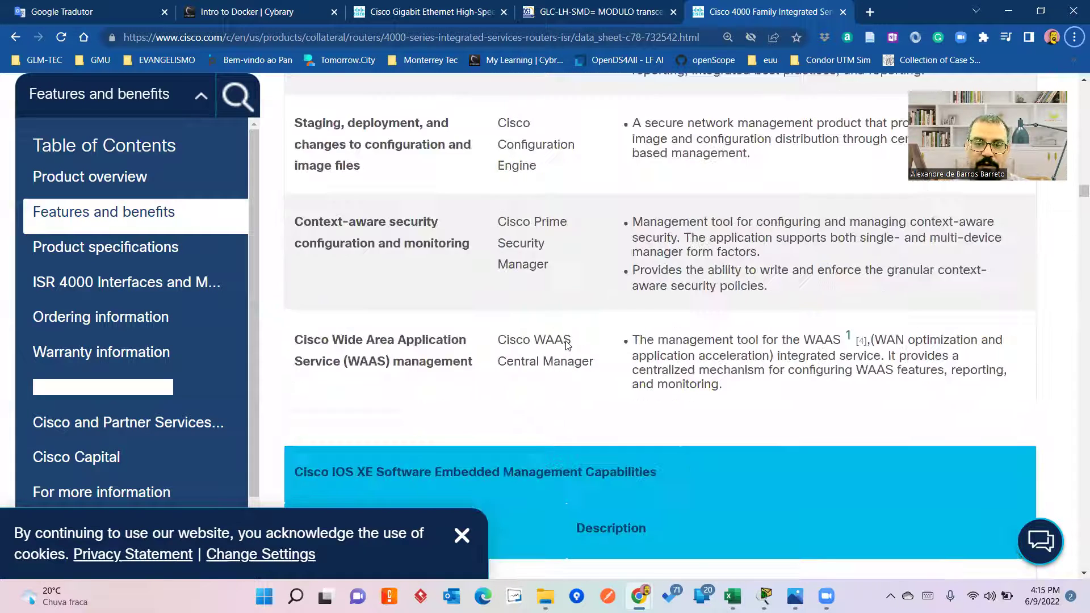
pyautogui.scroll(6, 567, 342)
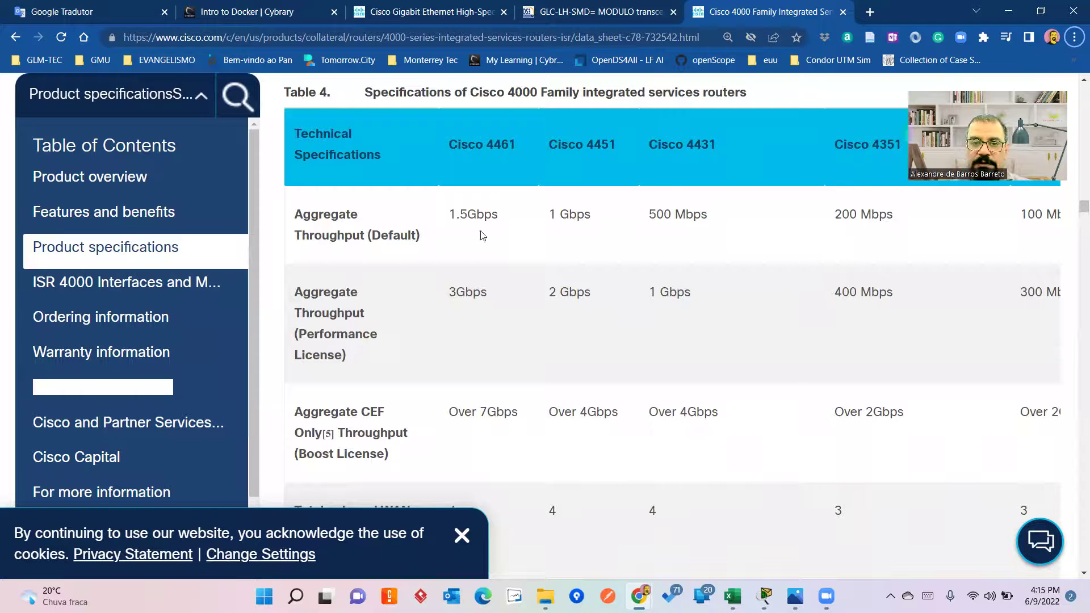
pyautogui.scroll(-1, 510, 294)
pyautogui.scroll(-4, 510, 294)
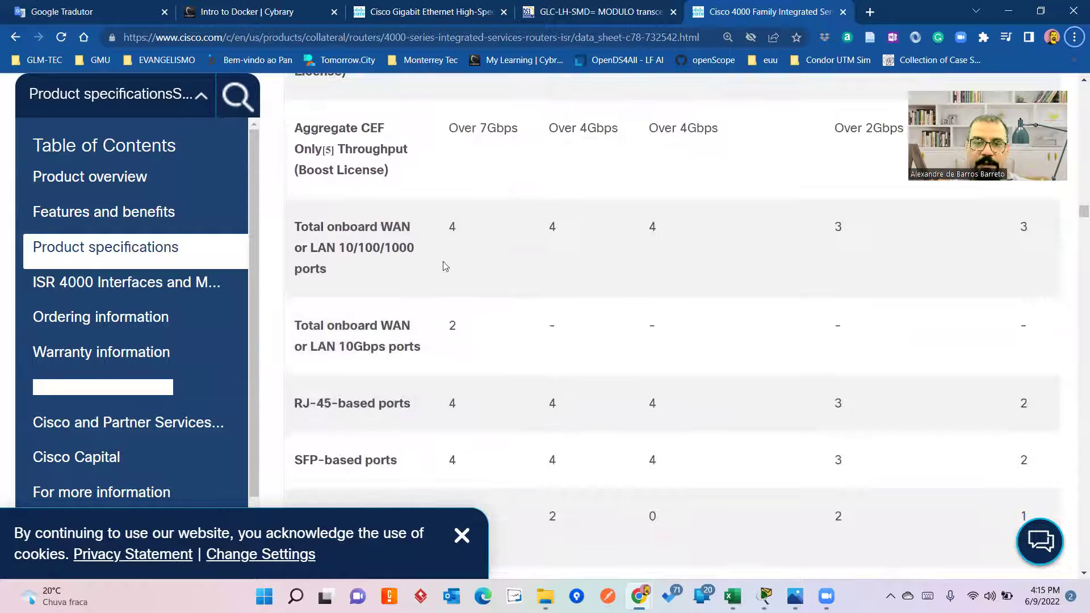
pyautogui.scroll(-1, 511, 255)
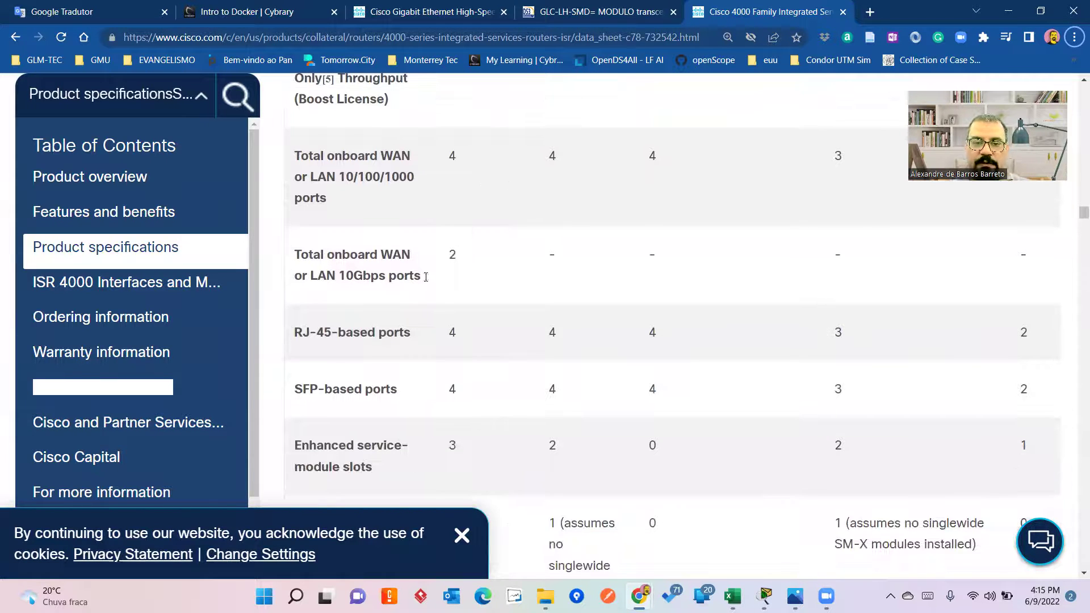
# Highlight the SFP-based ports row and the start of the Enhanced service-module slots row in the specifications table.
pyautogui.scroll(-3, 454, 284)
pyautogui.scroll(-1, 455, 283)
pyautogui.moveTo(294, 176); pyautogui.dragTo(791, 214)
pyautogui.scroll(-2, 507, 281)
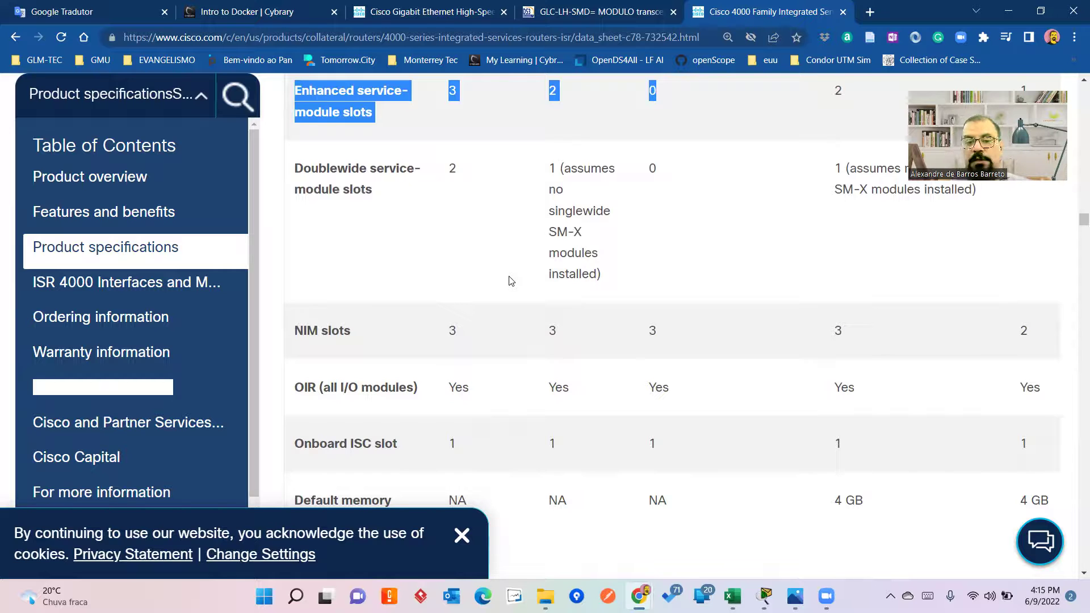
# Dismiss the cookie notice and clear the text selection on the port and service-module rows.
pyautogui.click(461, 535)
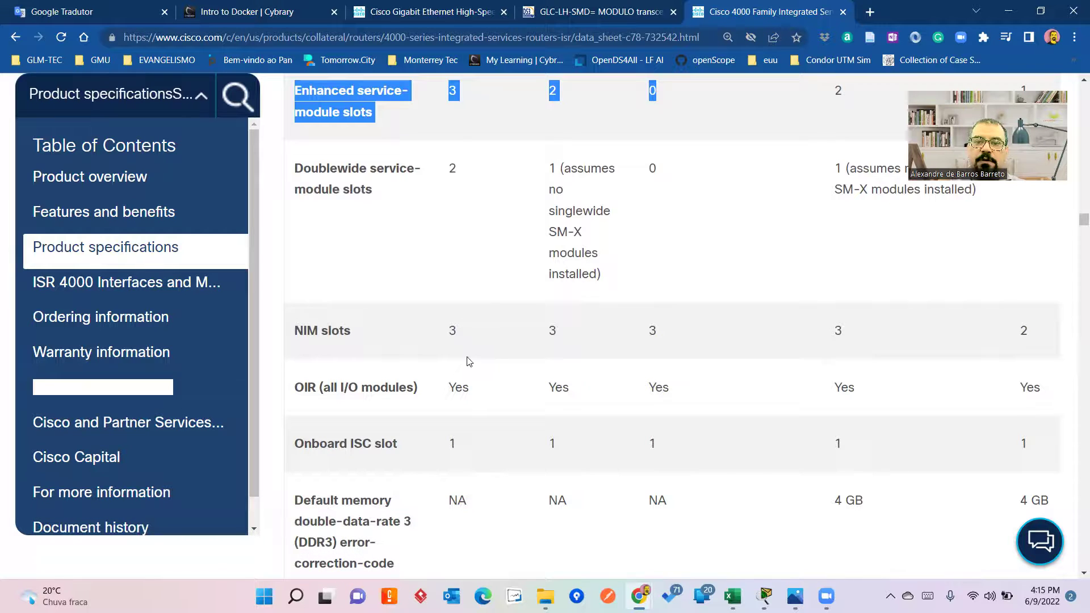
pyautogui.scroll(2, 461, 362)
pyautogui.scroll(2, 461, 362)
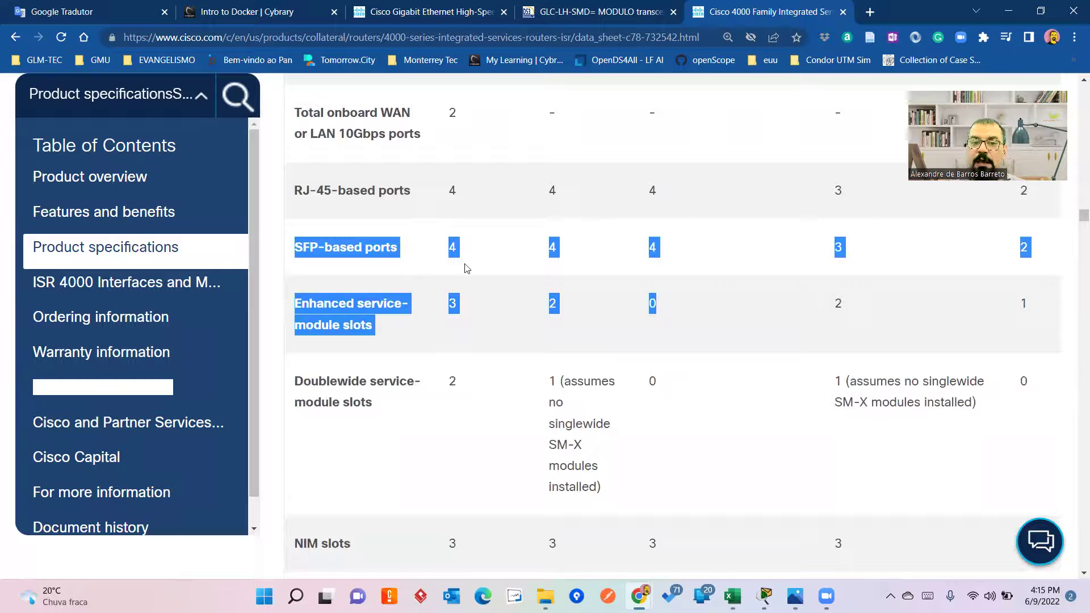
pyautogui.click(407, 260)
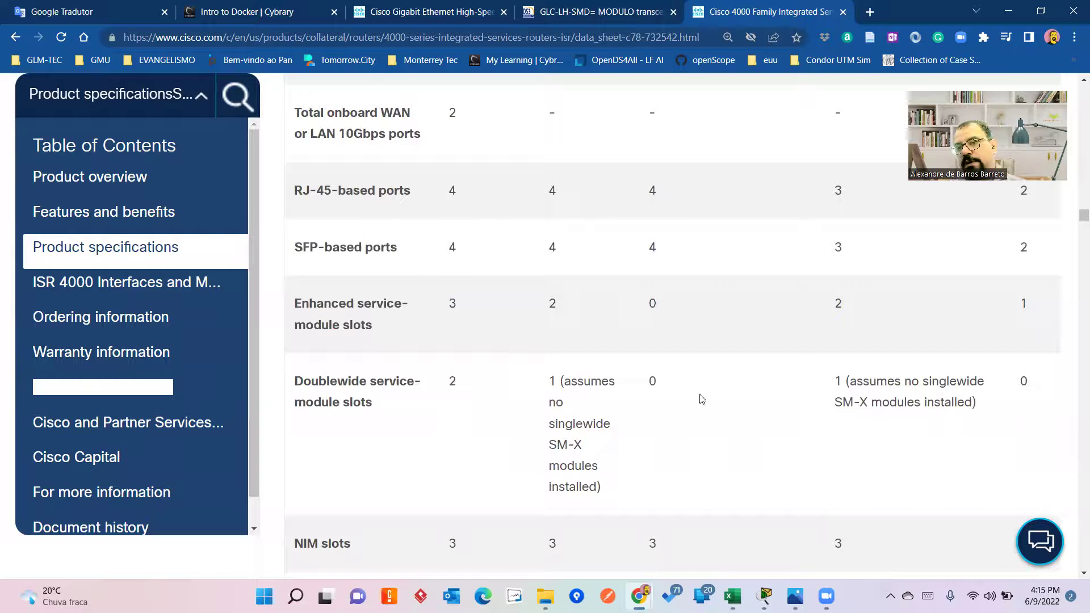
# Switch to Cisco Packet Tracer, place a 2811 router in the logical workspace and open its device window.
pyautogui.click(765, 597)
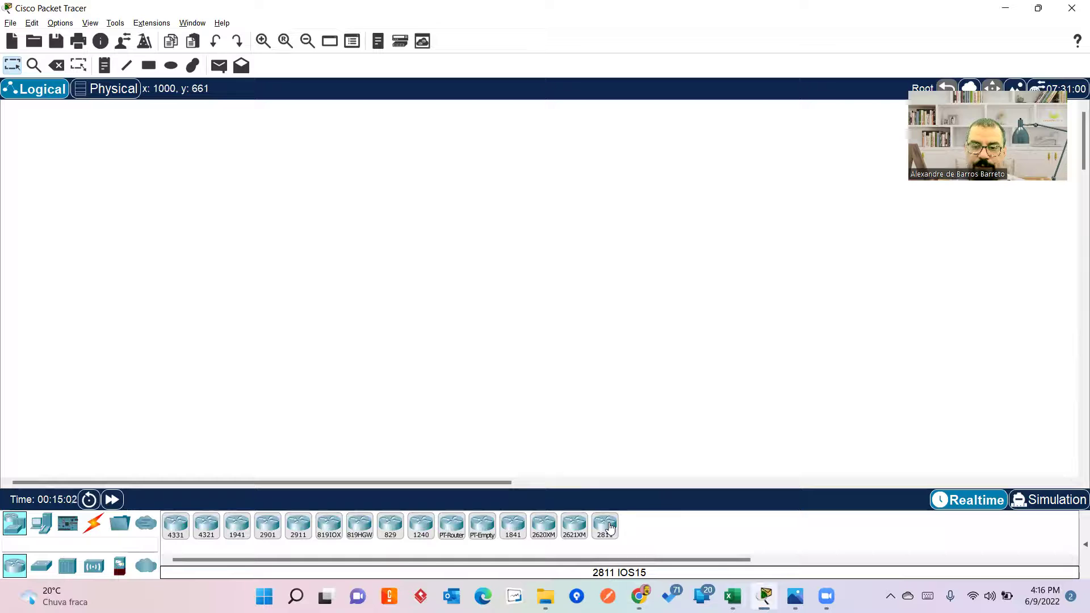
pyautogui.click(604, 529)
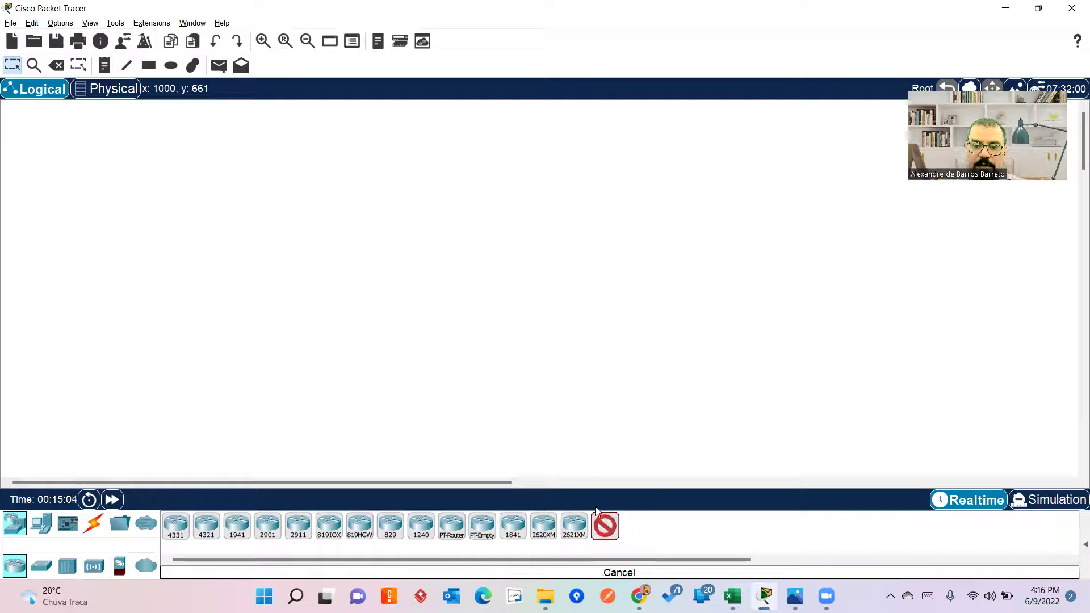
pyautogui.click(340, 228)
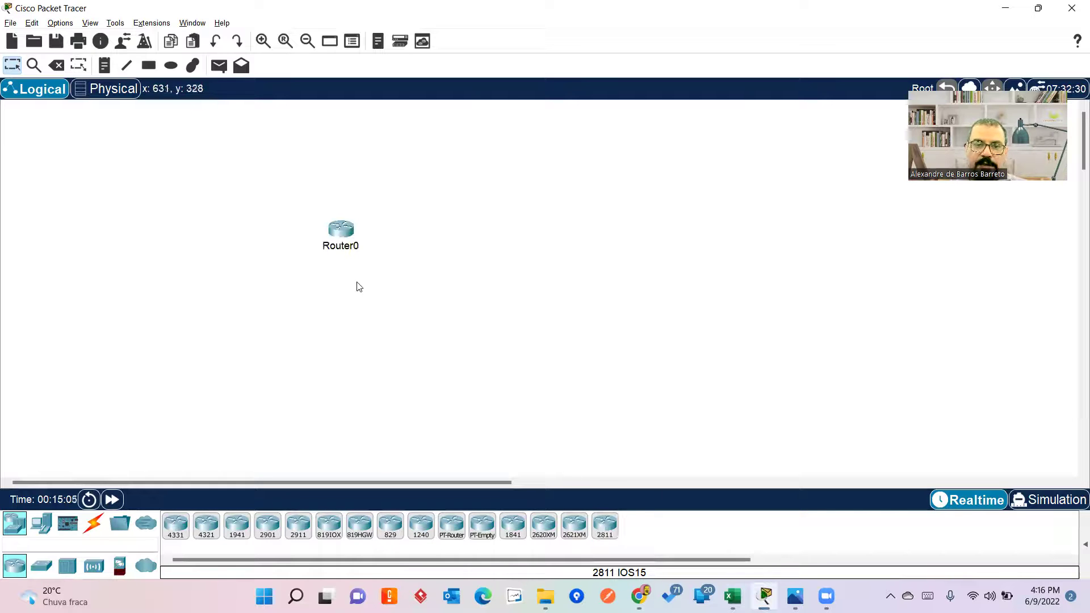
pyautogui.click(340, 232)
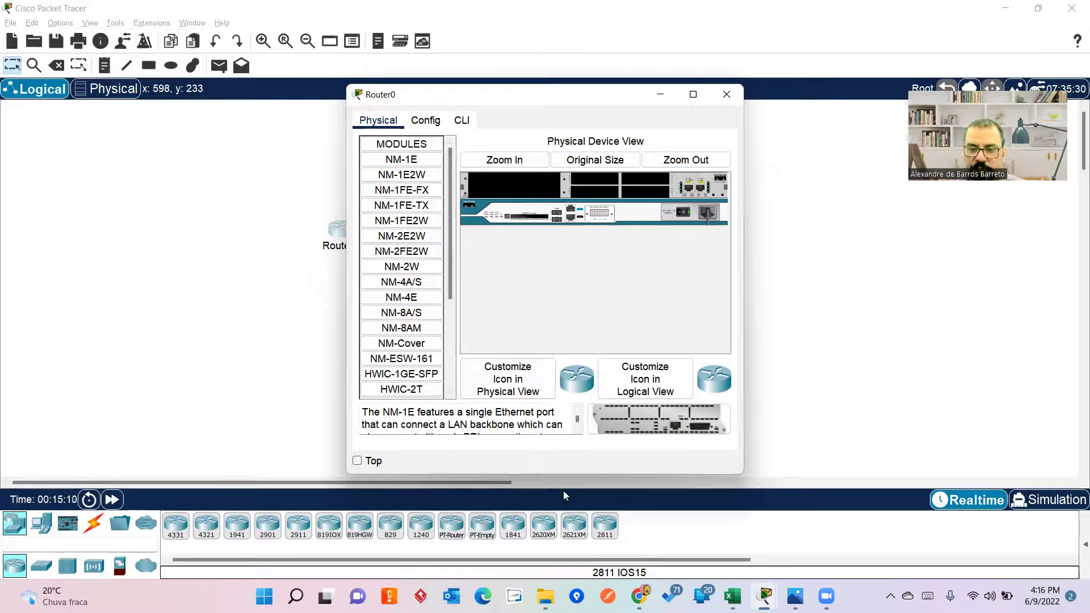
# Switch back to the Chrome browser and search the web for "cisco 2811".
pyautogui.click(637, 519)
pyautogui.hotkey('alt', 'Tab')
pyautogui.click(492, 210)
pyautogui.tripleClick(276, 38)
pyautogui.write('c')
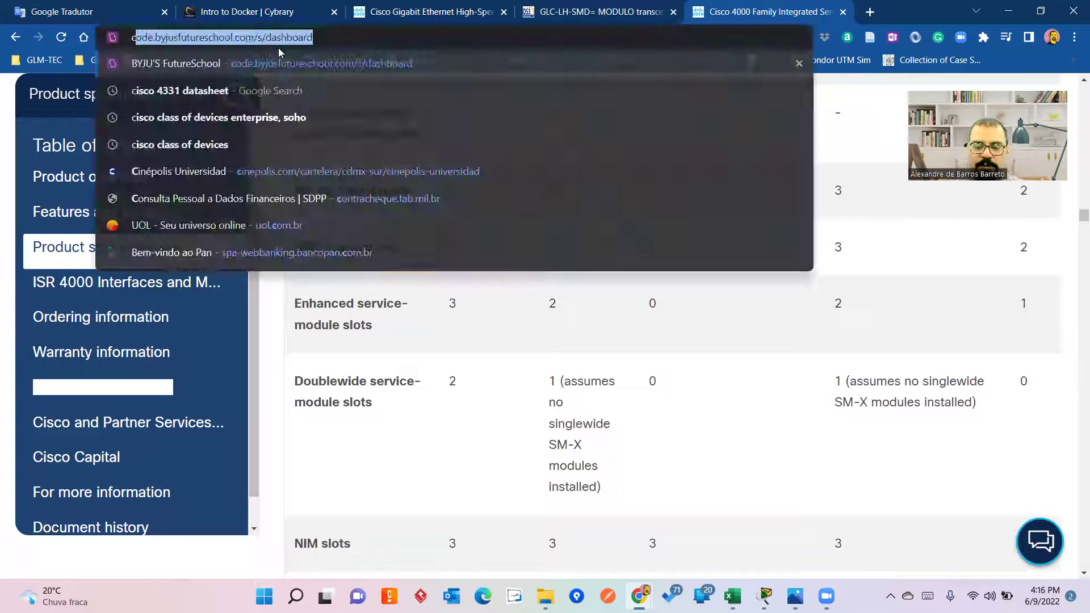
pyautogui.write('isco 2811')
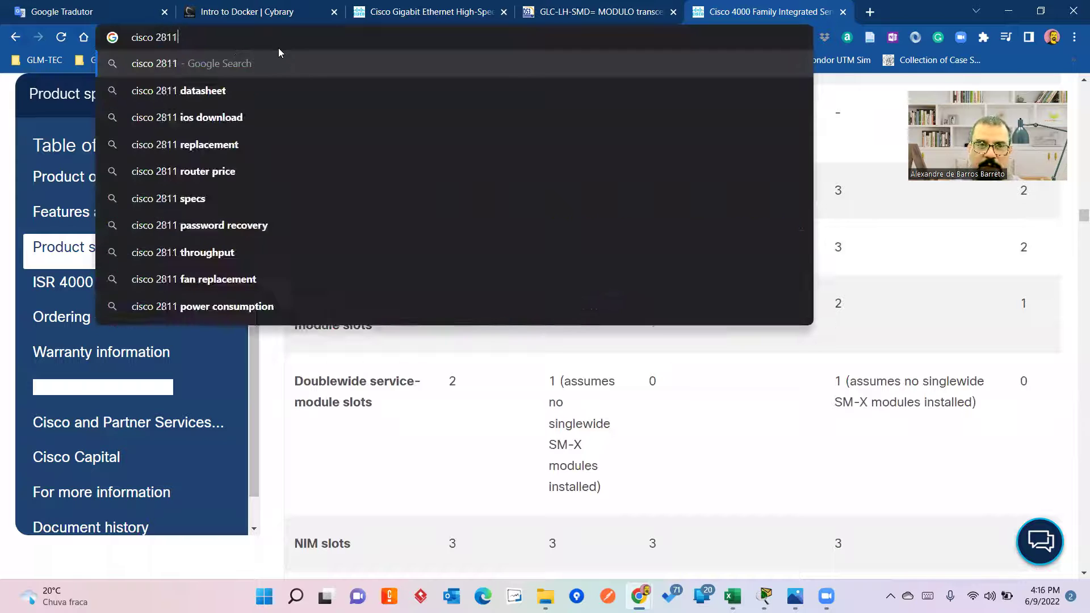
pyautogui.press('Return')
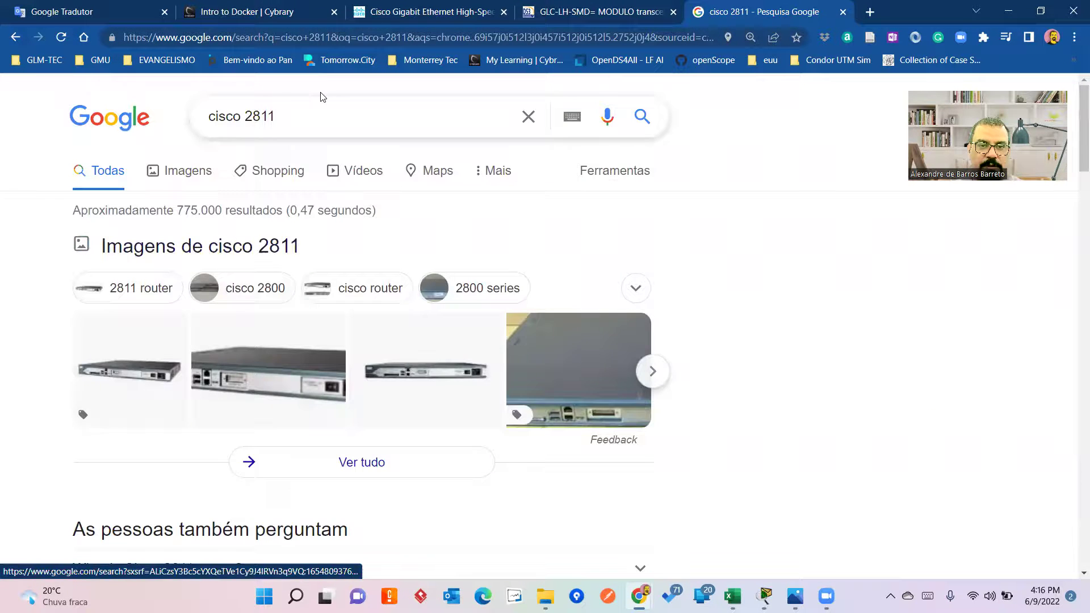
# Refine the search to "cisco 2811 datasheet" and open the Cisco 2800 Series Integrated Services Routers PDF.
pyautogui.click(319, 124)
pyautogui.write('da')
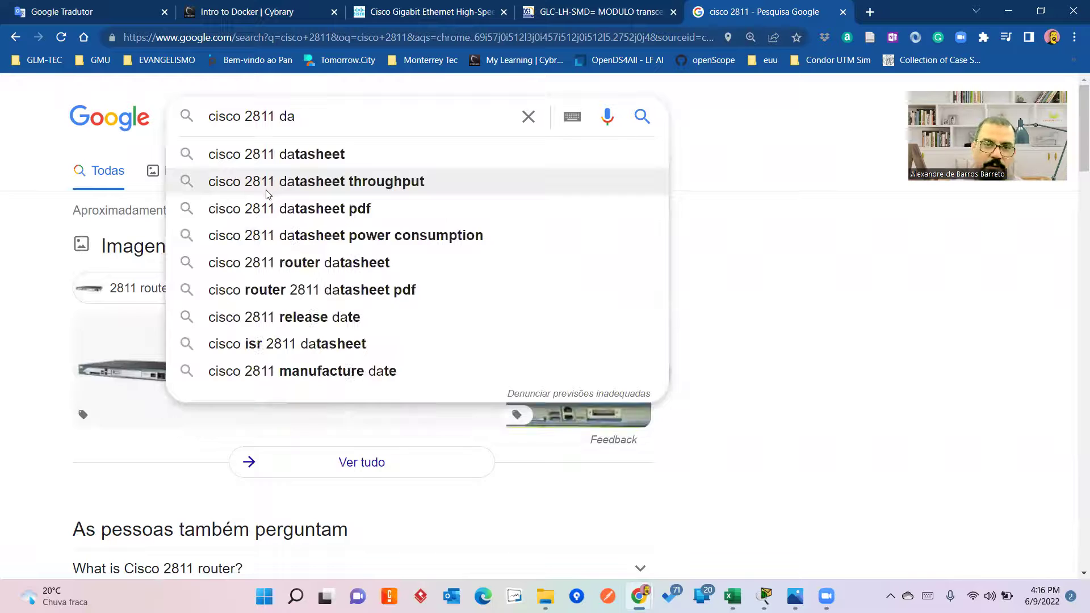
pyautogui.click(276, 154)
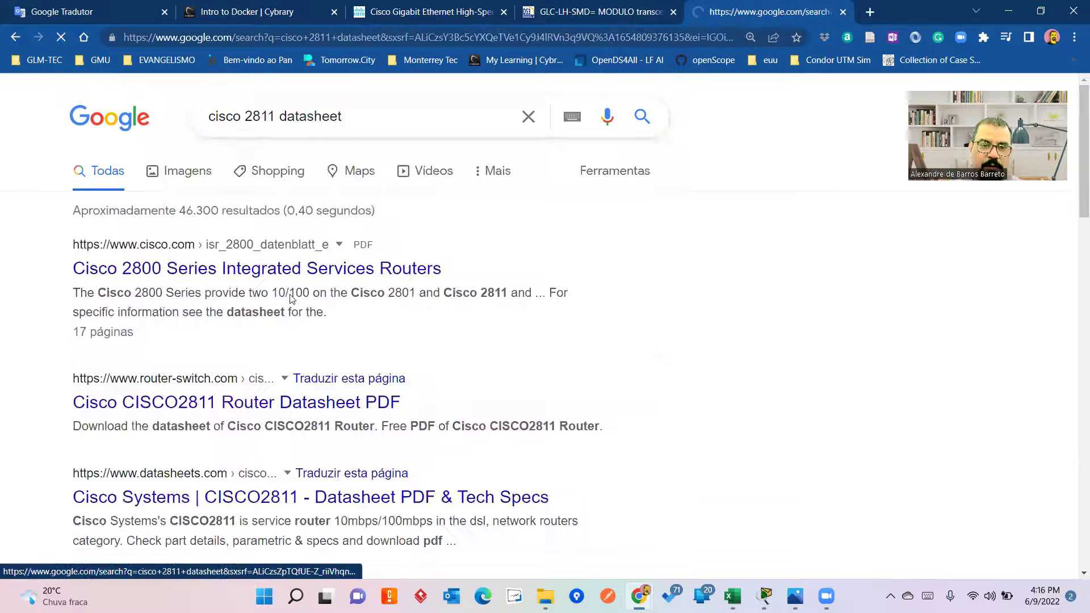
pyautogui.click(459, 273)
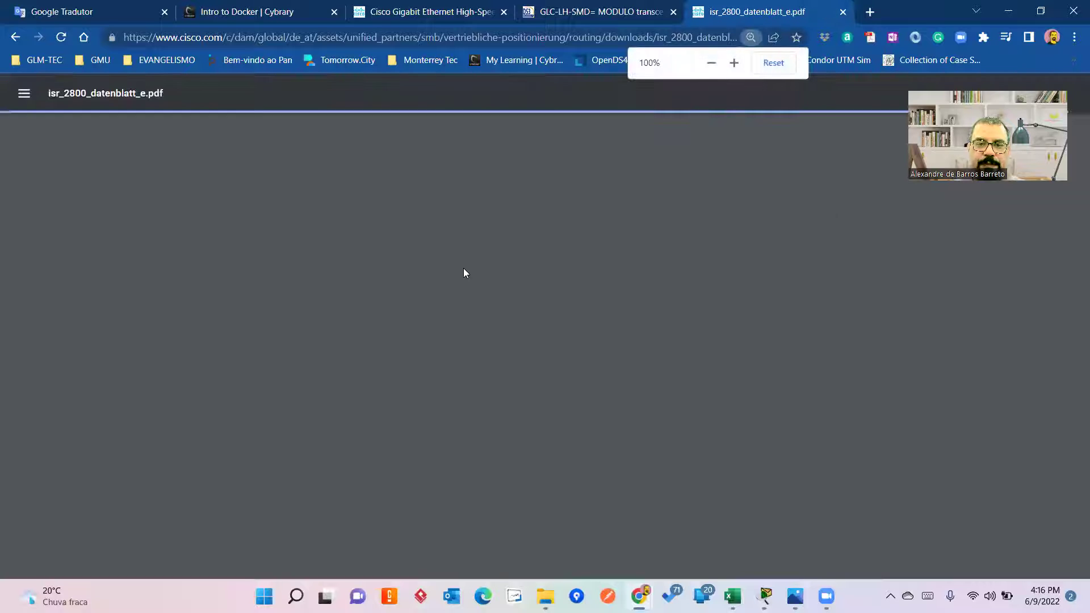
# Highlight the words "small- to- midsize" in the datasheet's introductory paragraph.
pyautogui.scroll(-1, 467, 273)
pyautogui.scroll(4, 465, 273)
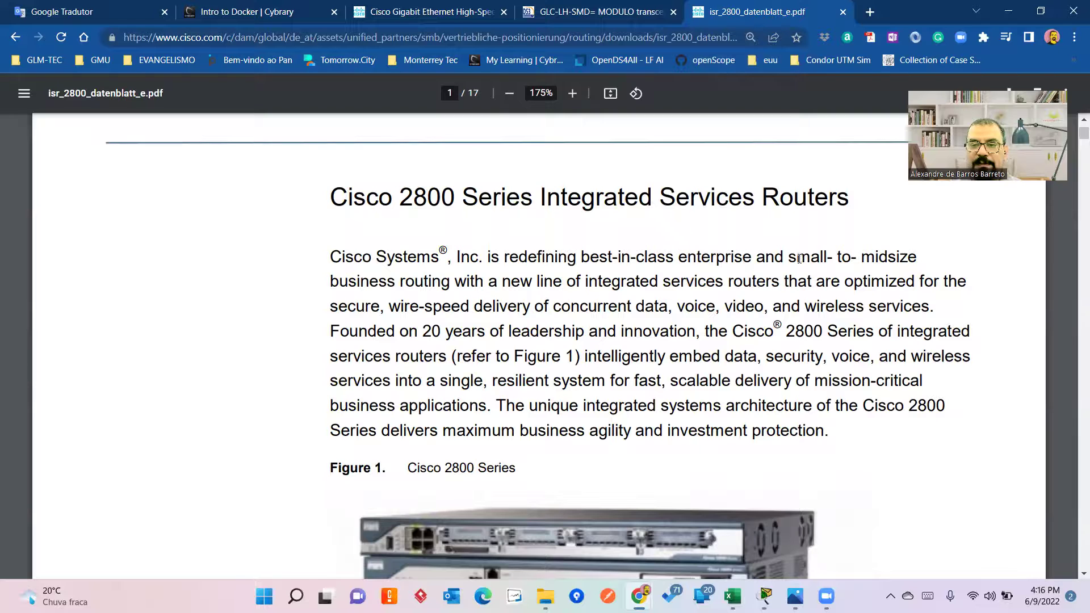
pyautogui.moveTo(796, 256); pyautogui.dragTo(929, 256)
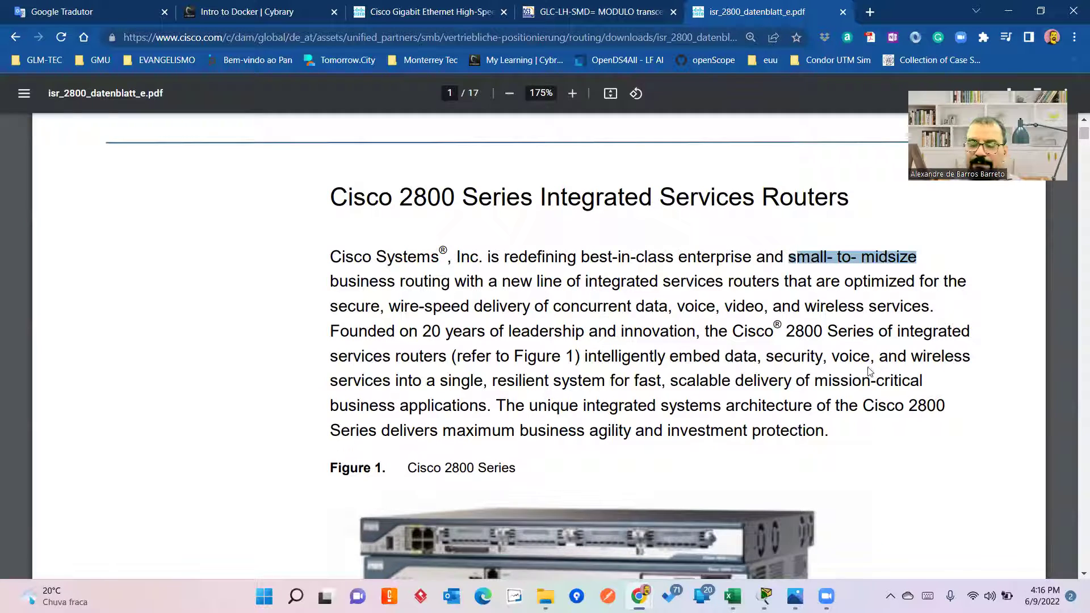
# Look through the 2800 Series datasheet to the Product Architecture table and examine the Cisco 2811 memory, ports and interface card slots.
pyautogui.scroll(-9, 869, 367)
pyautogui.scroll(-5, 854, 350)
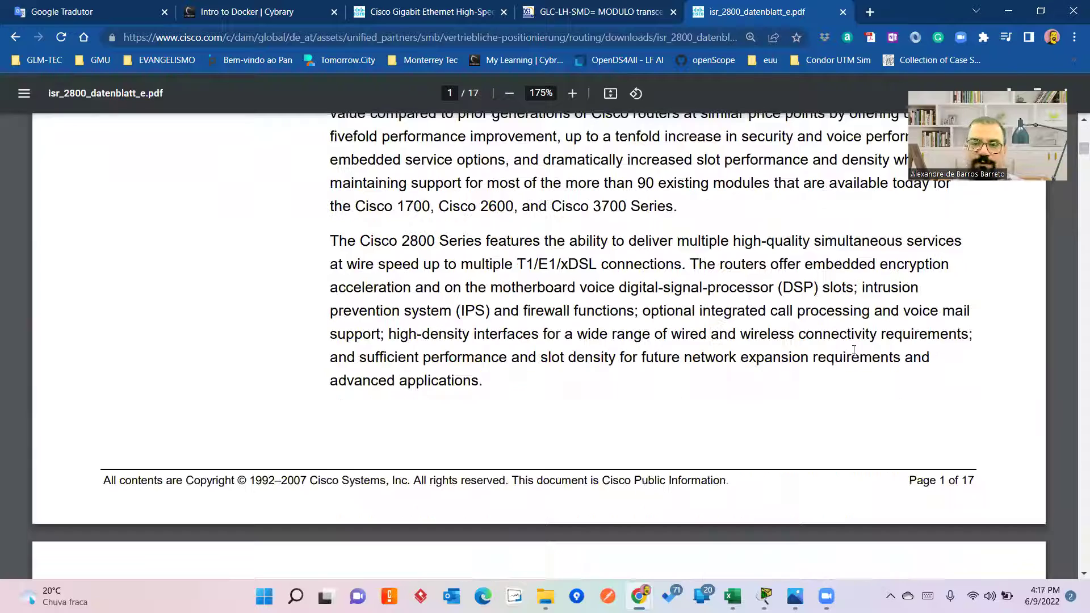
pyautogui.scroll(-5, 795, 278)
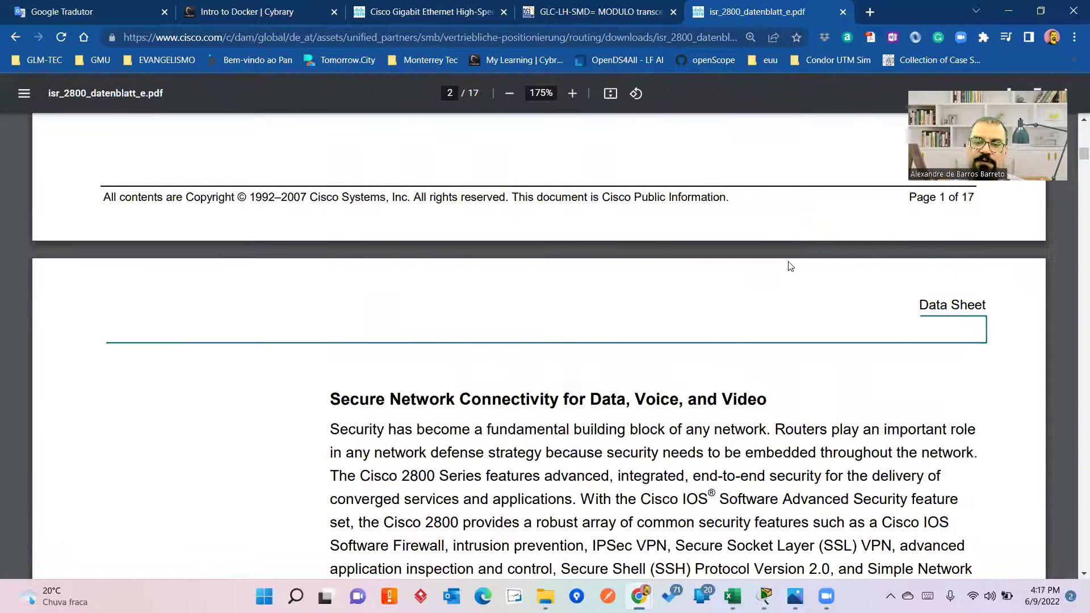
pyautogui.scroll(-6, 791, 267)
pyautogui.scroll(-5, 789, 252)
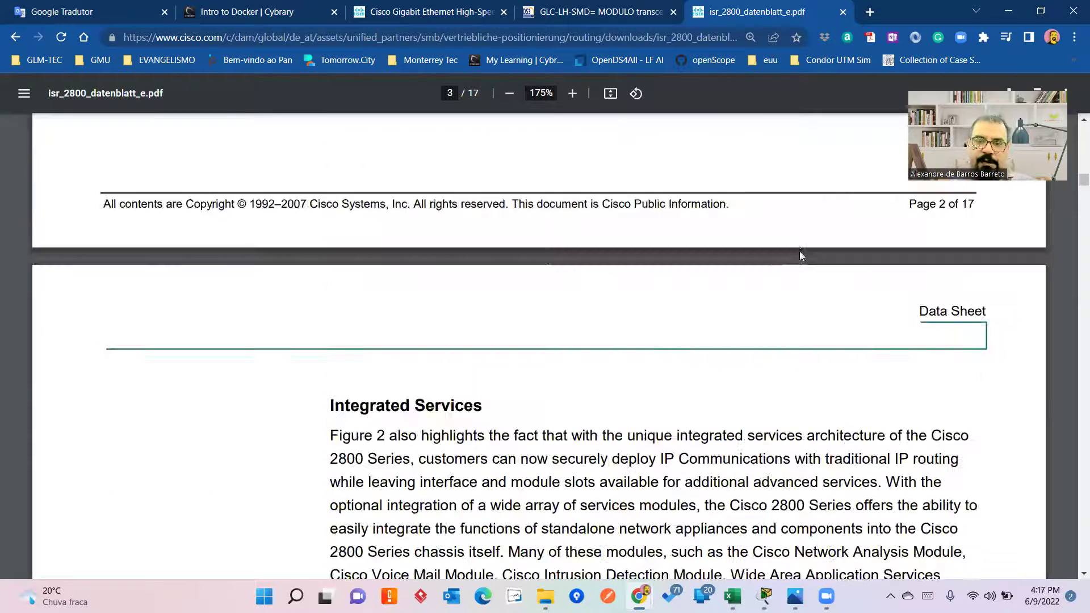
pyautogui.scroll(-10, 807, 245)
pyautogui.scroll(-10, 811, 243)
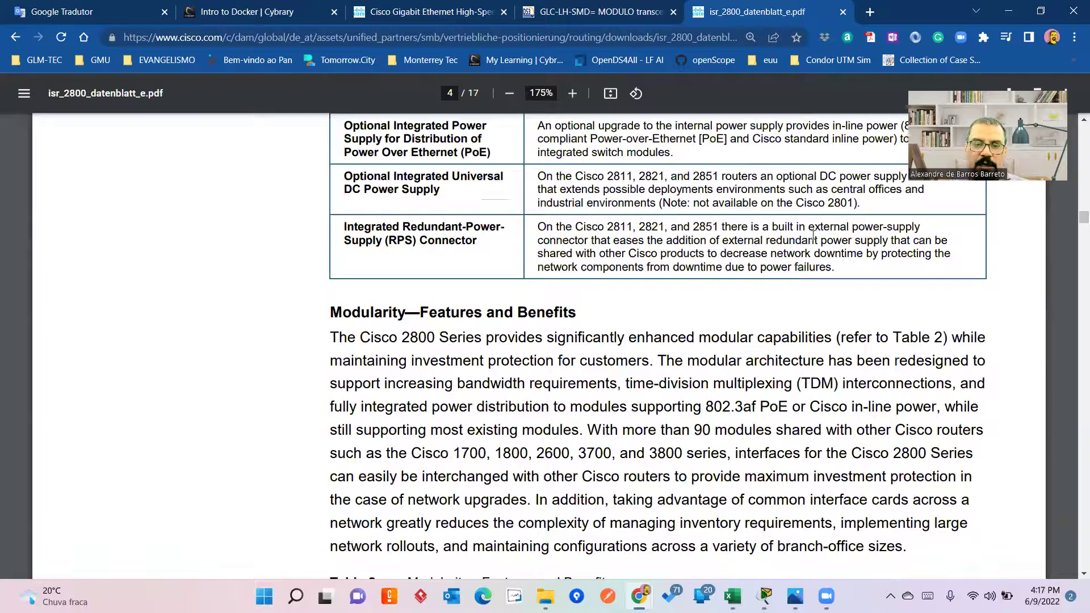
pyautogui.scroll(-15, 814, 229)
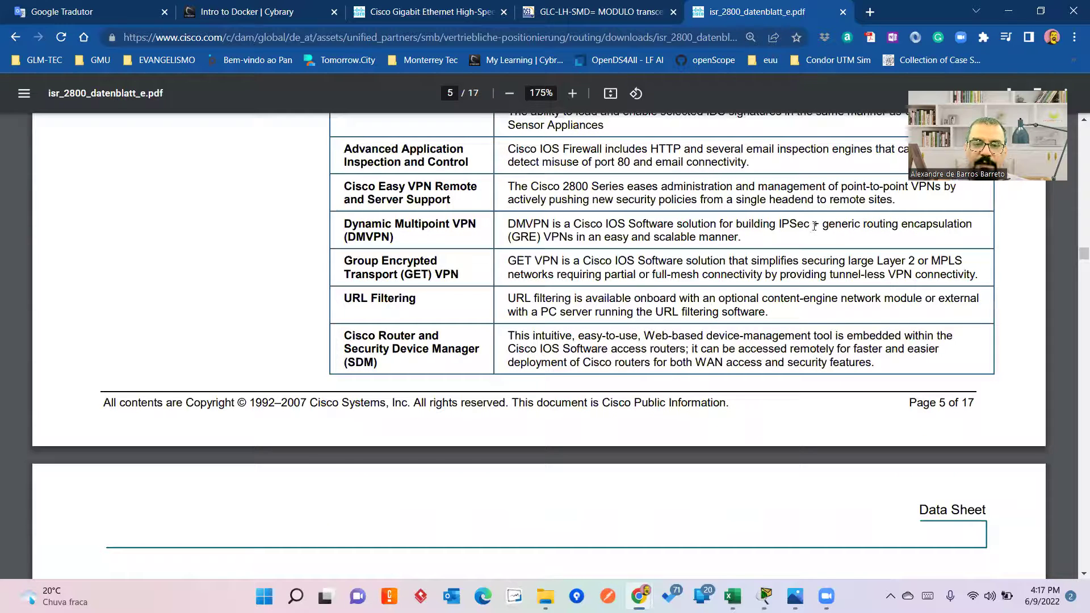
pyautogui.scroll(-8, 814, 227)
pyautogui.scroll(-10, 811, 228)
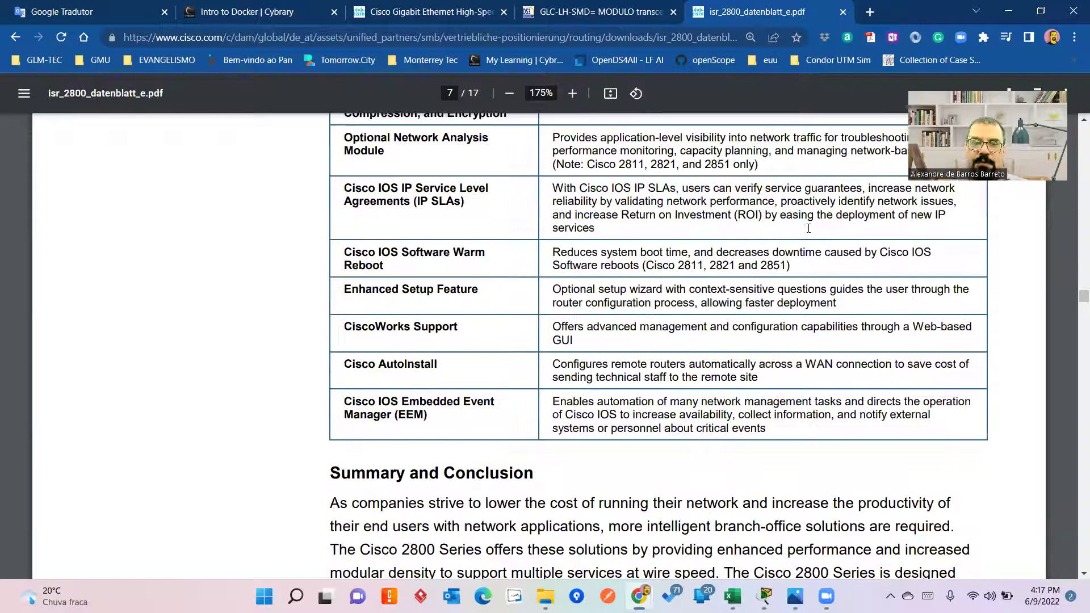
pyautogui.scroll(-15, 809, 232)
pyautogui.scroll(4, 810, 233)
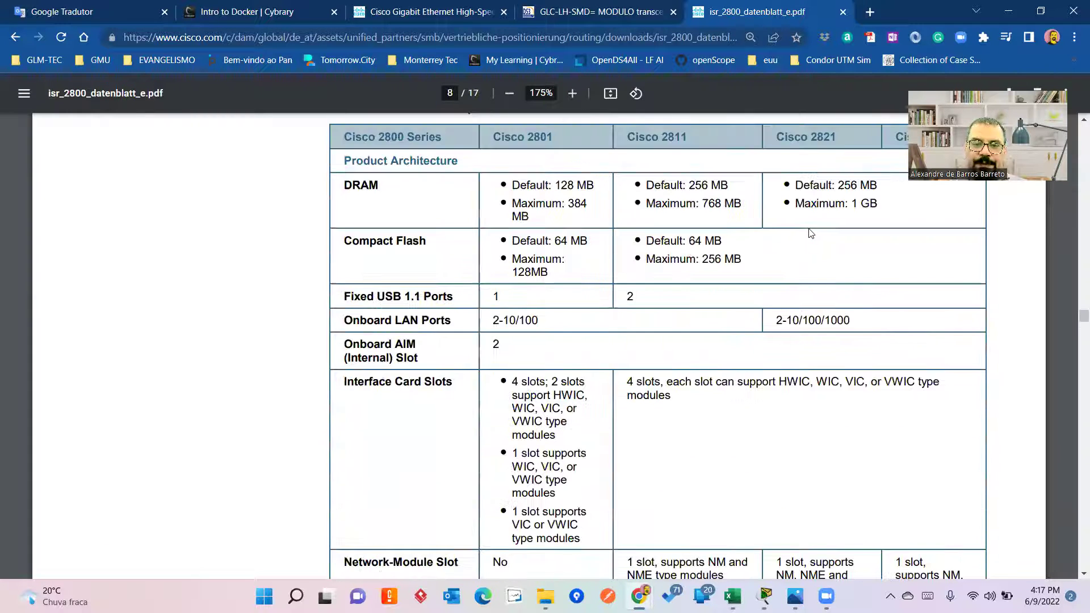
# Return to the router's device window in Packet Tracer, maximize it and zoom in on the physical device view.
pyautogui.hotkey('alt', 'Tab')
pyautogui.doubleClick(542, 97)
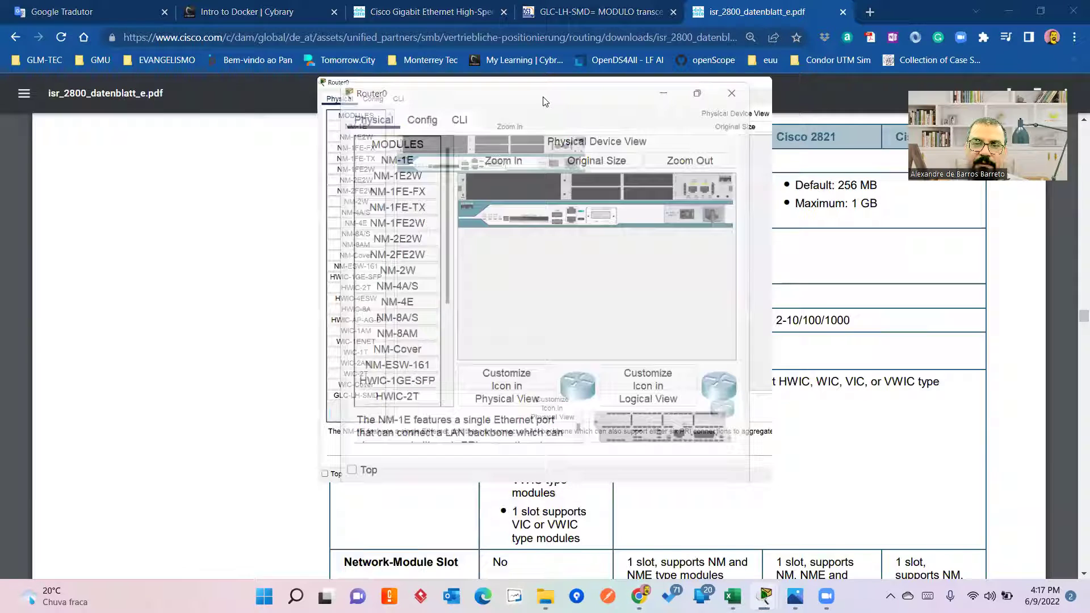
pyautogui.click(258, 68)
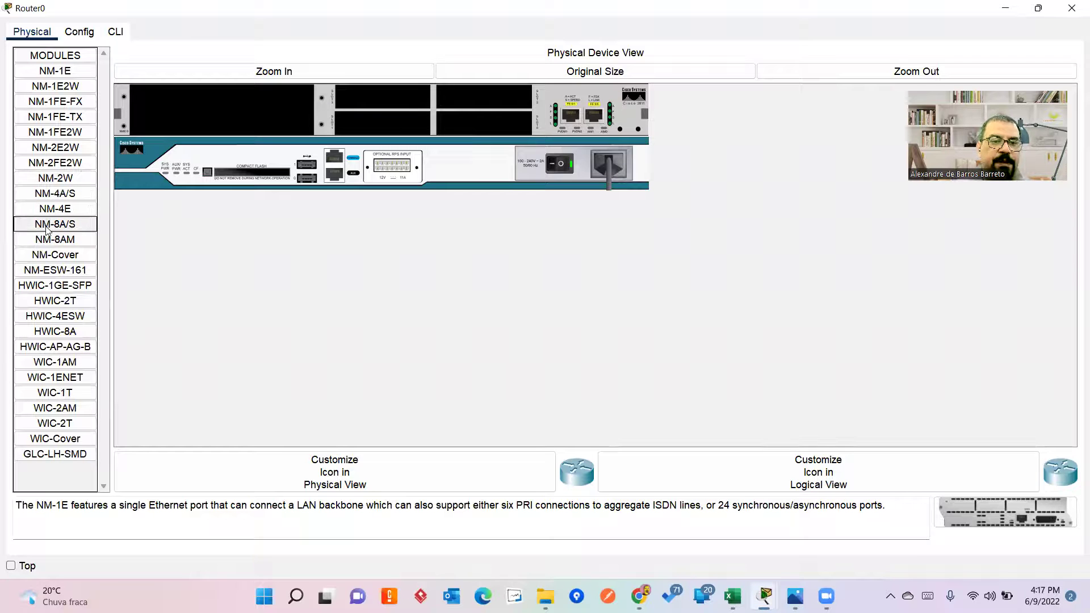
# Switch to the browser's Cisco 2800 Series hardware view page and examine its module lists and the CISCO2801 front-panel slot diagram.
pyautogui.hotkey('alt', 'Tab')
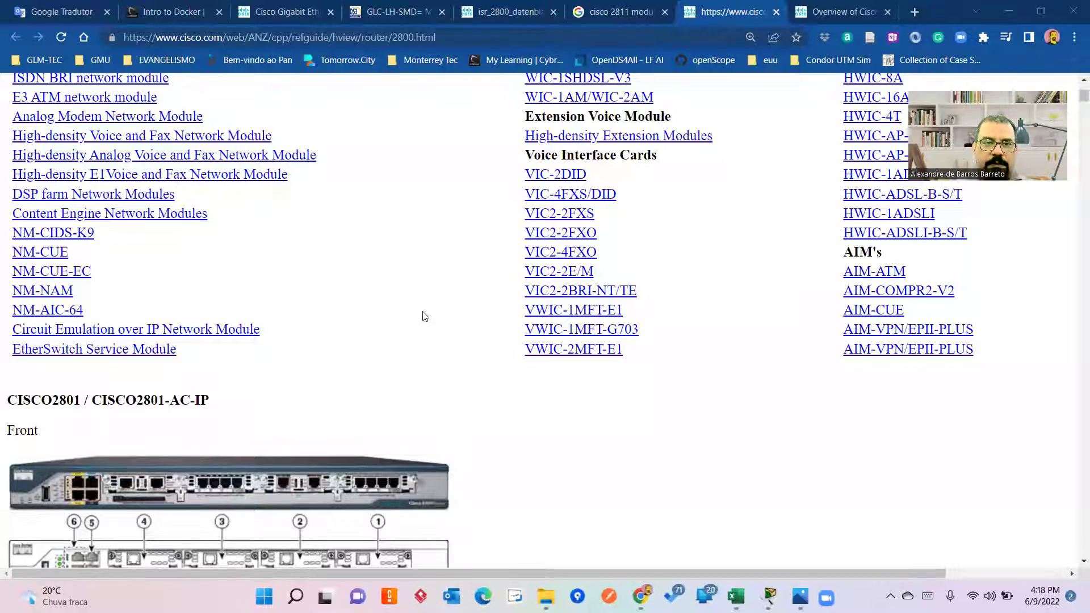
pyautogui.scroll(7, 425, 317)
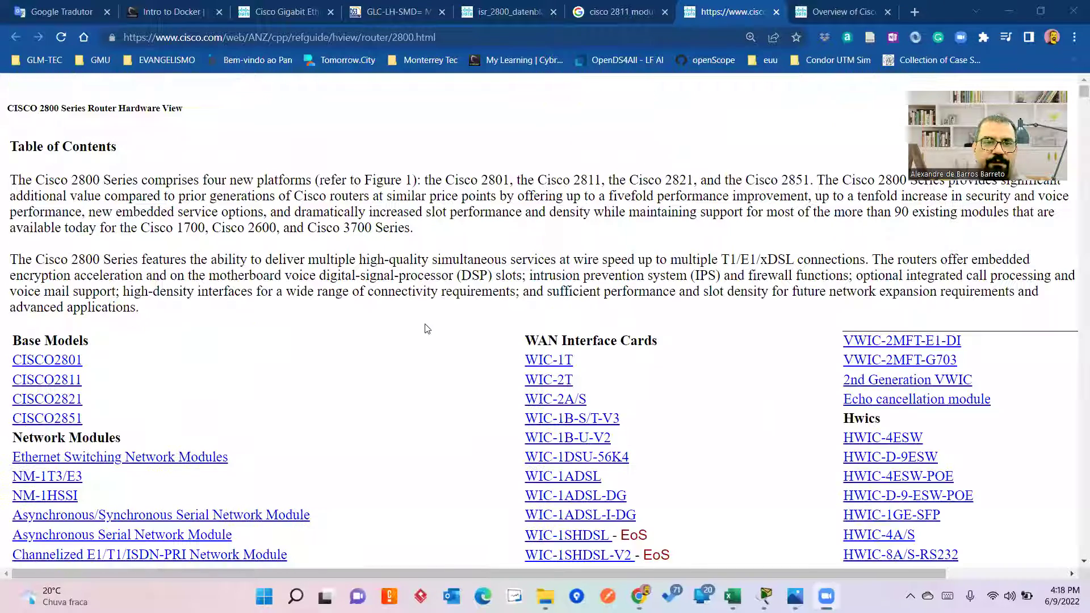
pyautogui.scroll(-2, 51, 291)
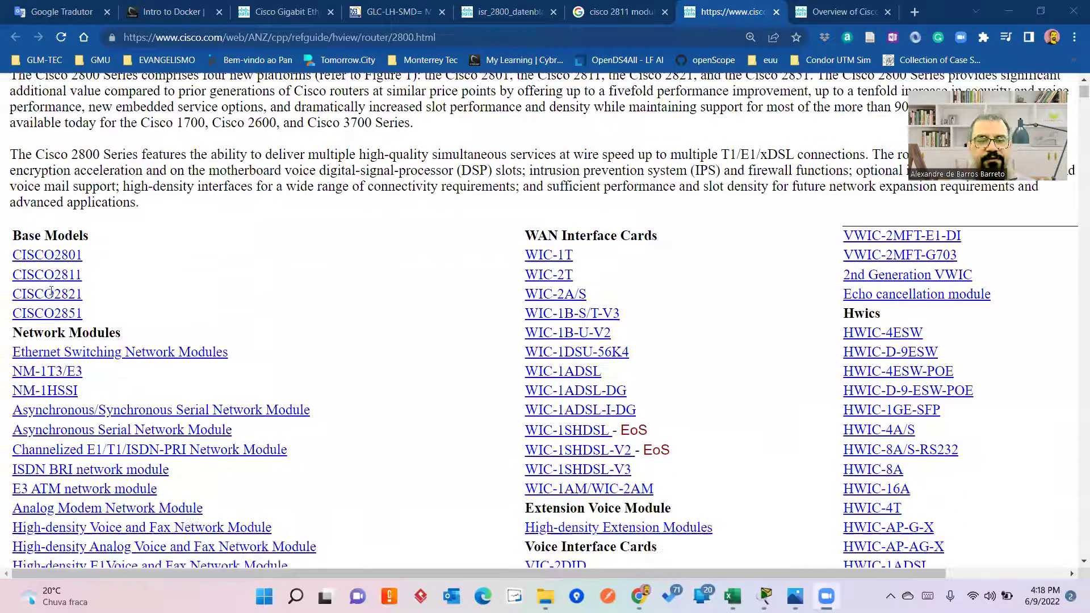
pyautogui.scroll(-10, 102, 304)
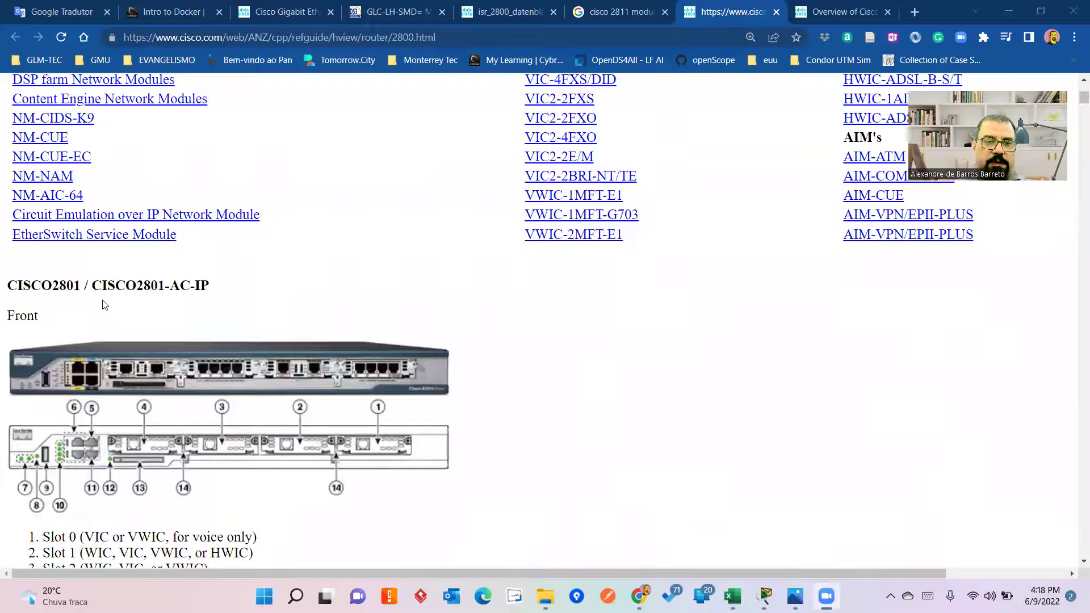
pyautogui.scroll(1, 73, 315)
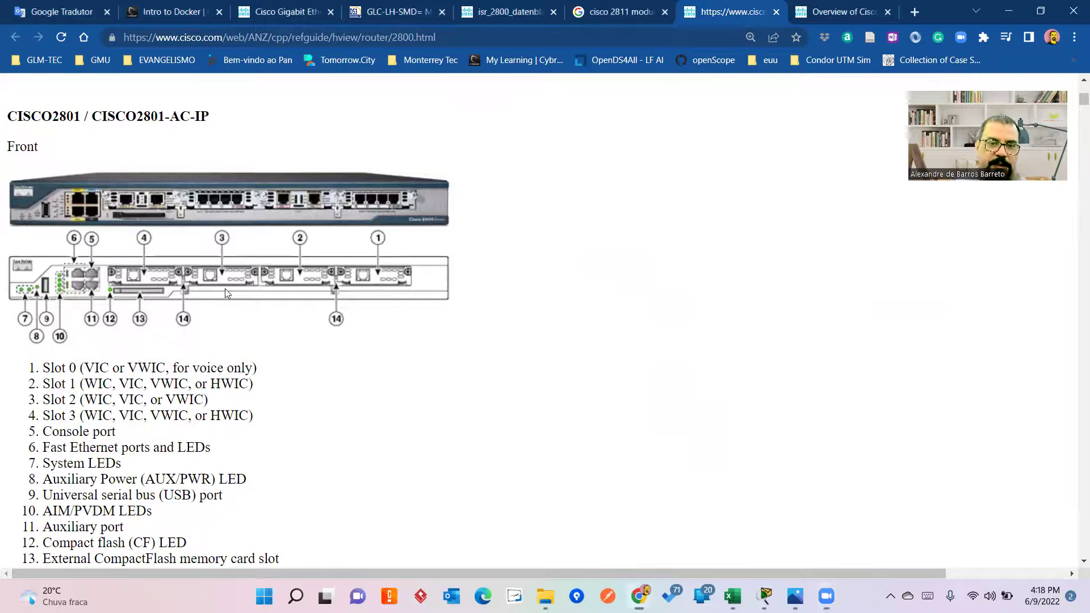
# Find the CISCO2811 section of the hardware view page, highlight the CISCO2811 heading and examine its front and rear panel diagrams.
pyautogui.scroll(-12, 273, 343)
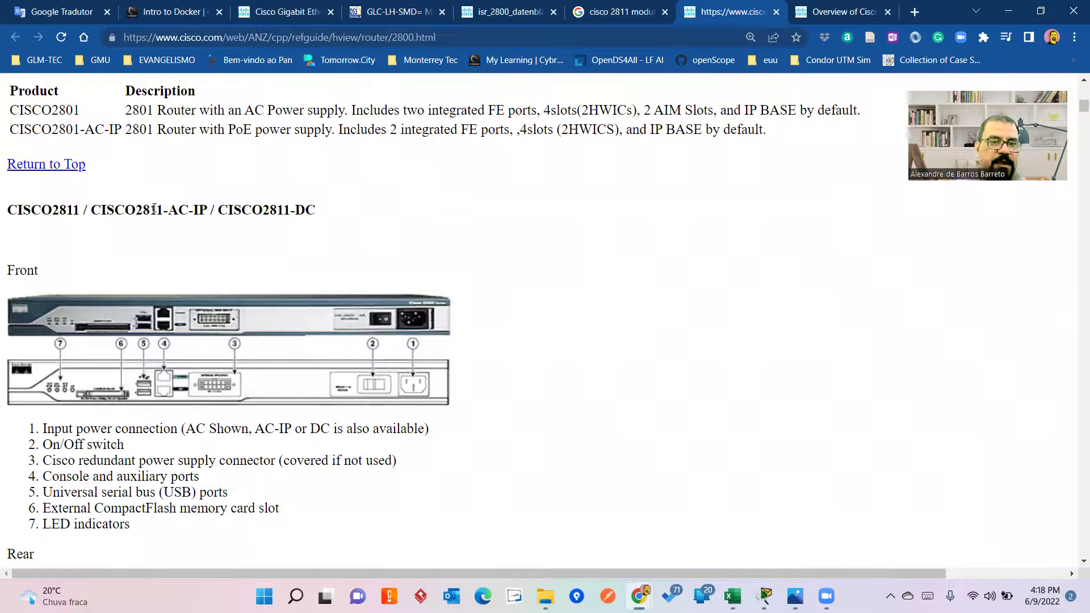
pyautogui.moveTo(84, 210); pyautogui.dragTo(7, 209)
pyautogui.scroll(-3, 466, 363)
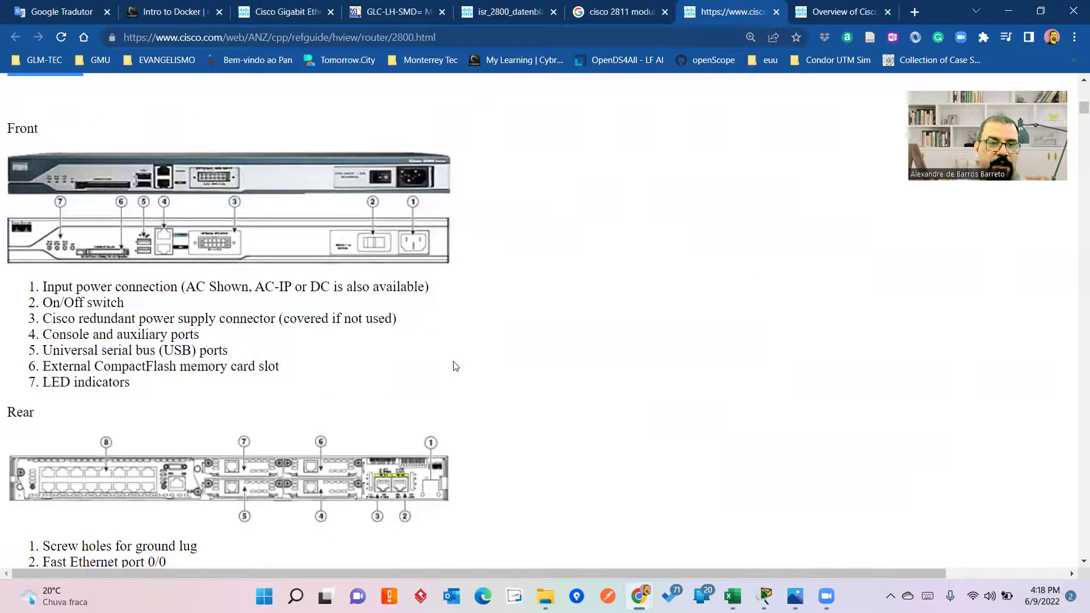
pyautogui.scroll(-1, 448, 367)
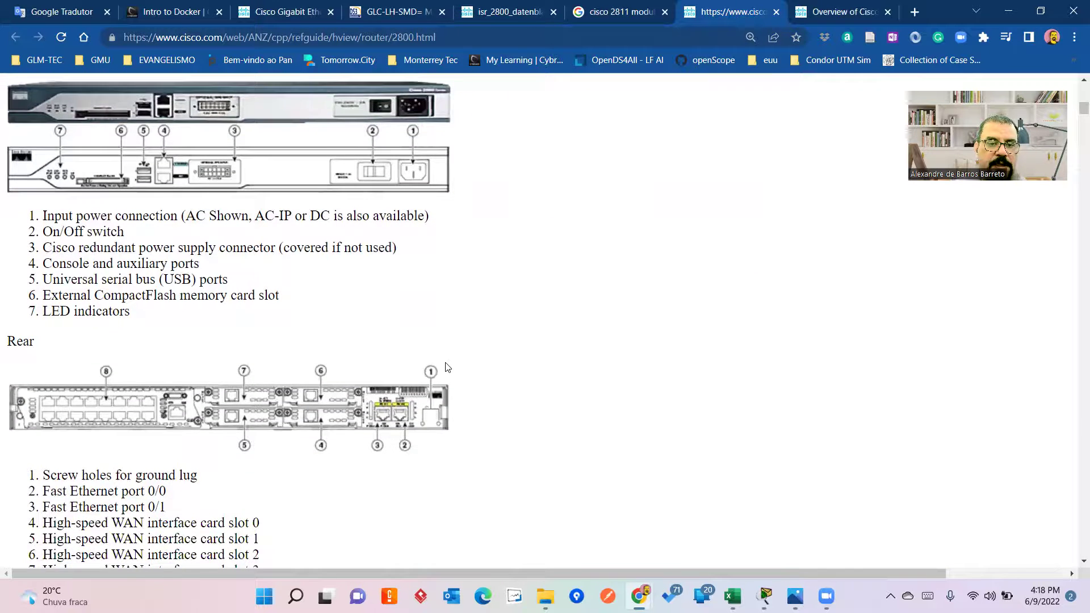
pyautogui.scroll(-2, 448, 368)
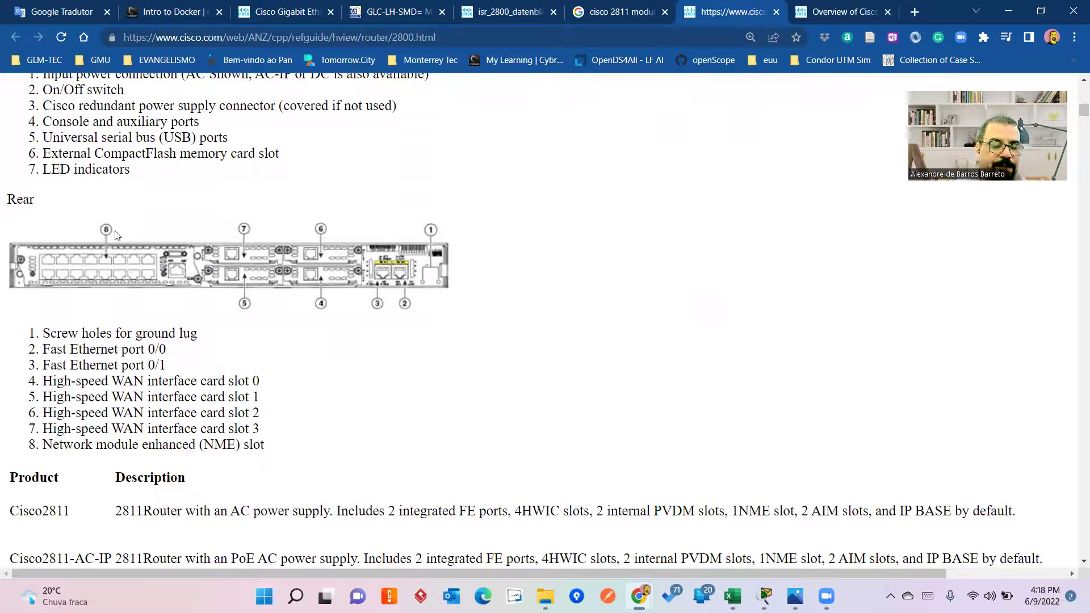
# Enlarge the page to 175% and examine the CISCO2811 rear panel diagram, its numbered slot legend and the product descriptions.
pyautogui.hotkey('ctrl', '+')
pyautogui.hotkey('ctrl', '+')
pyautogui.hotkey('ctrl', '+')
pyautogui.hotkey('ctrl', '+')
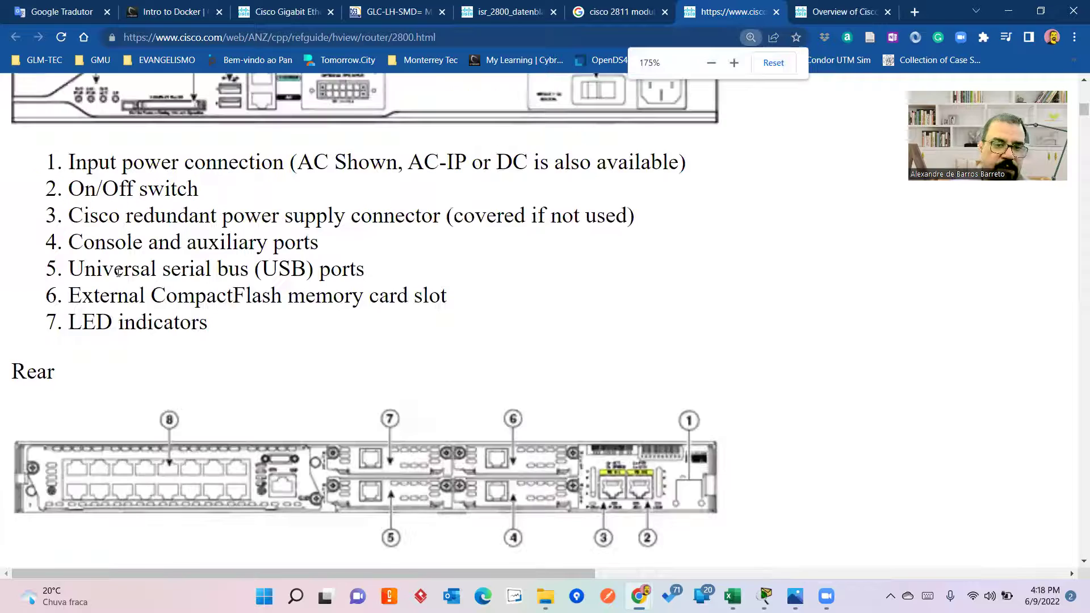
pyautogui.scroll(-3, 158, 324)
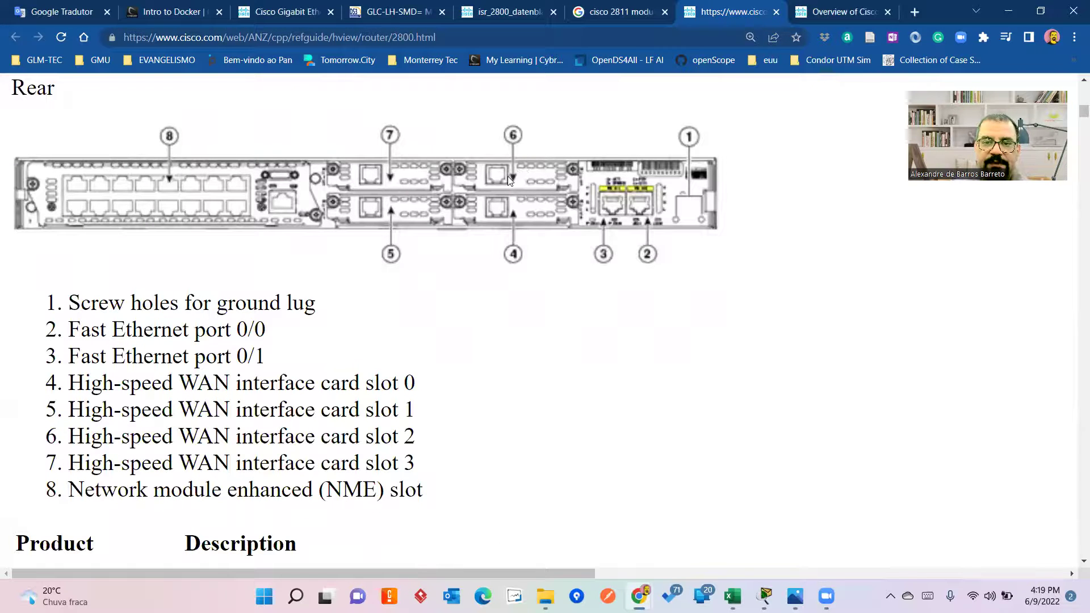
pyautogui.scroll(-1, 155, 370)
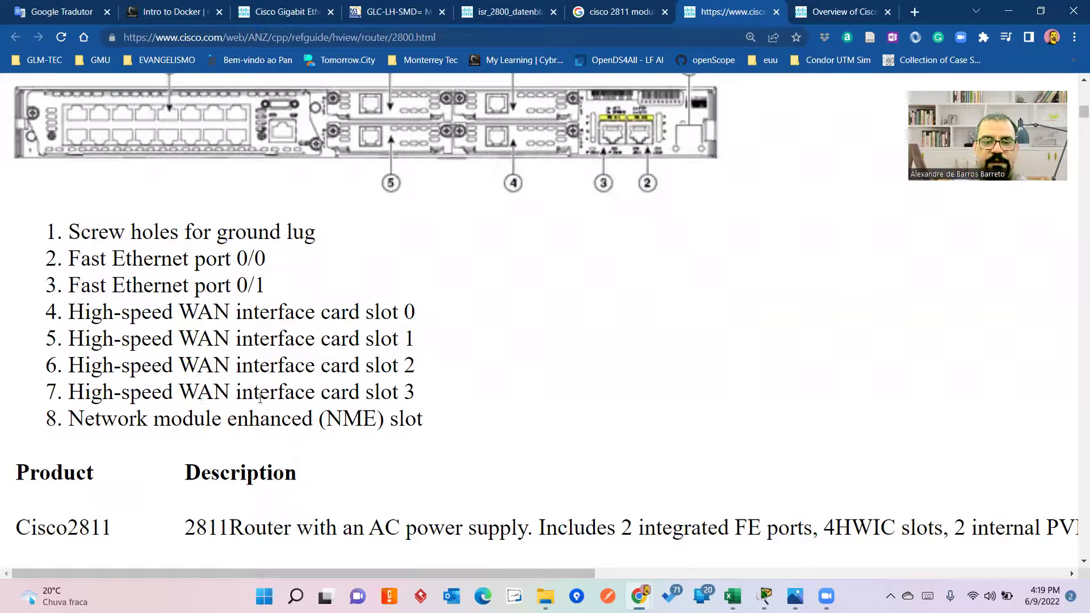
pyautogui.scroll(-2, 429, 391)
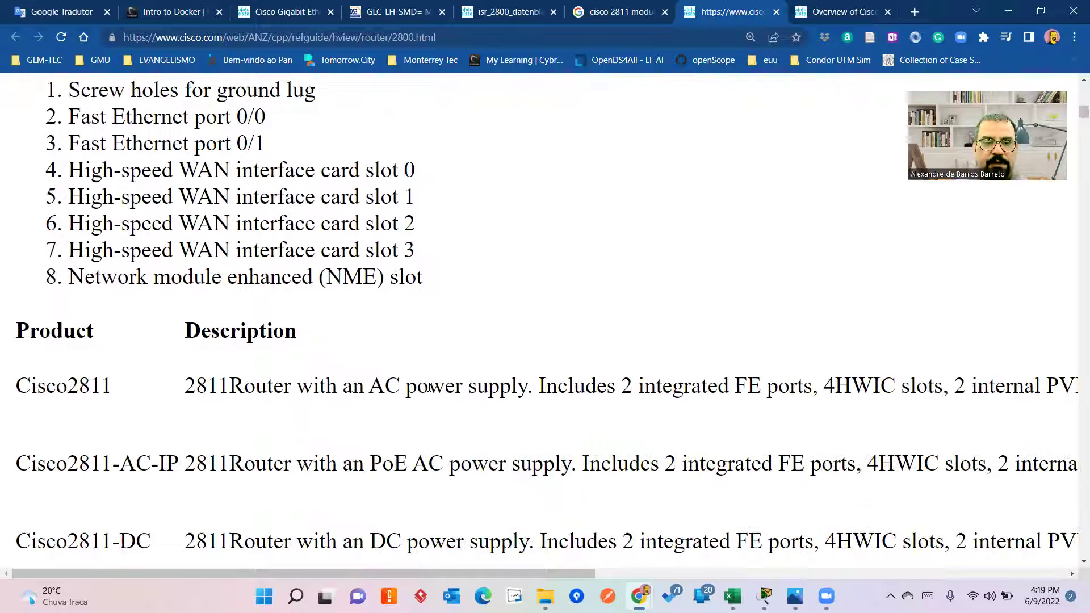
pyautogui.scroll(1, 425, 387)
pyautogui.scroll(-10, 423, 388)
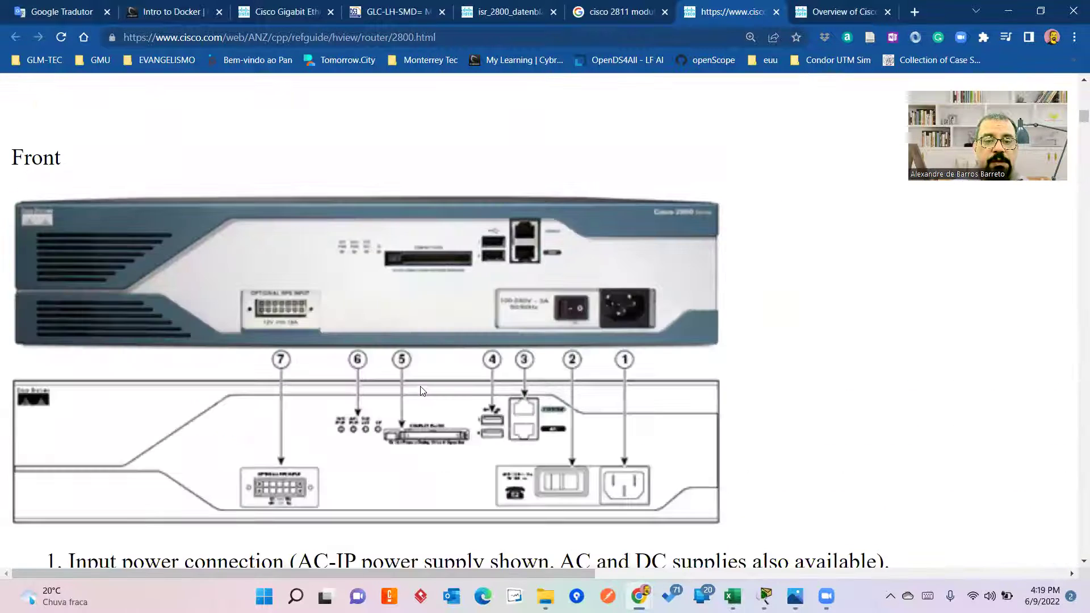
pyautogui.scroll(4, 421, 388)
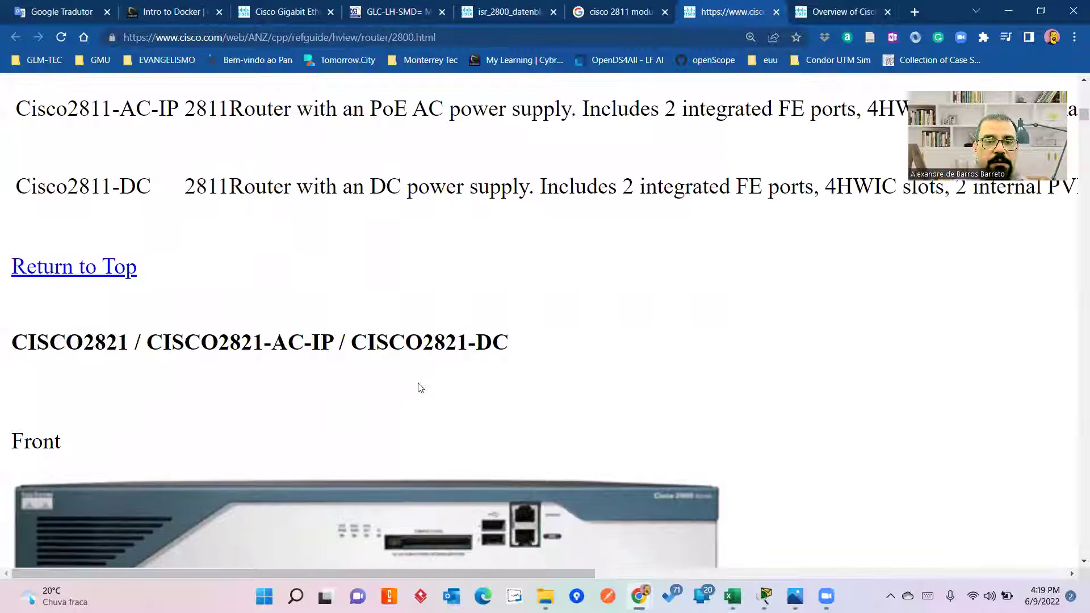
pyautogui.scroll(5, 421, 388)
pyautogui.scroll(5, 420, 387)
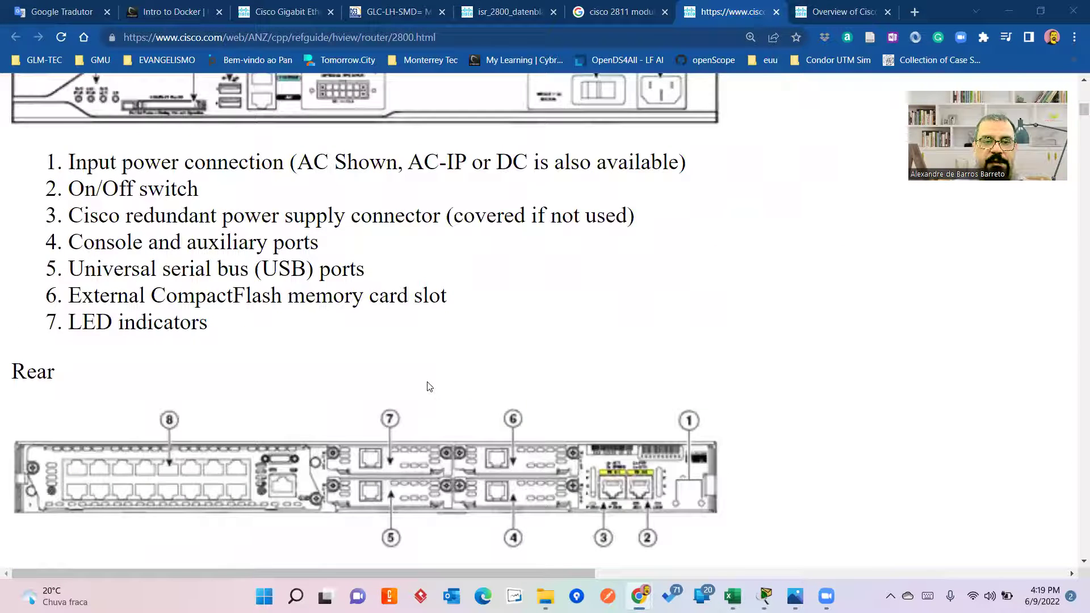
# Switch to the Router0 window in Packet Tracer, select the HWIC-1GE-SFP module and read its description.
pyautogui.hotkey('alt', 'Tab')
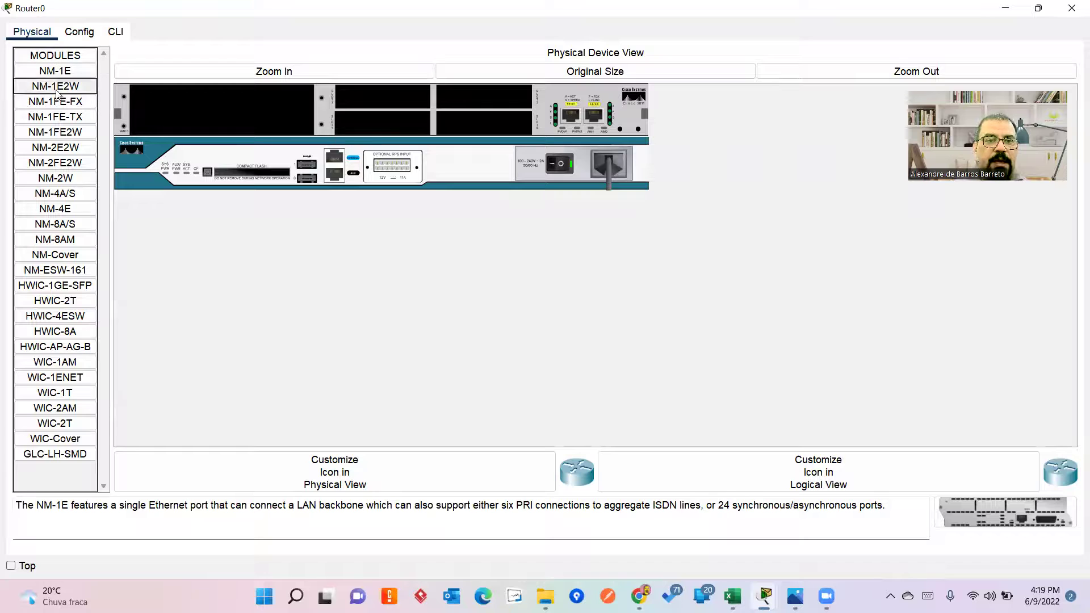
pyautogui.click(419, 458)
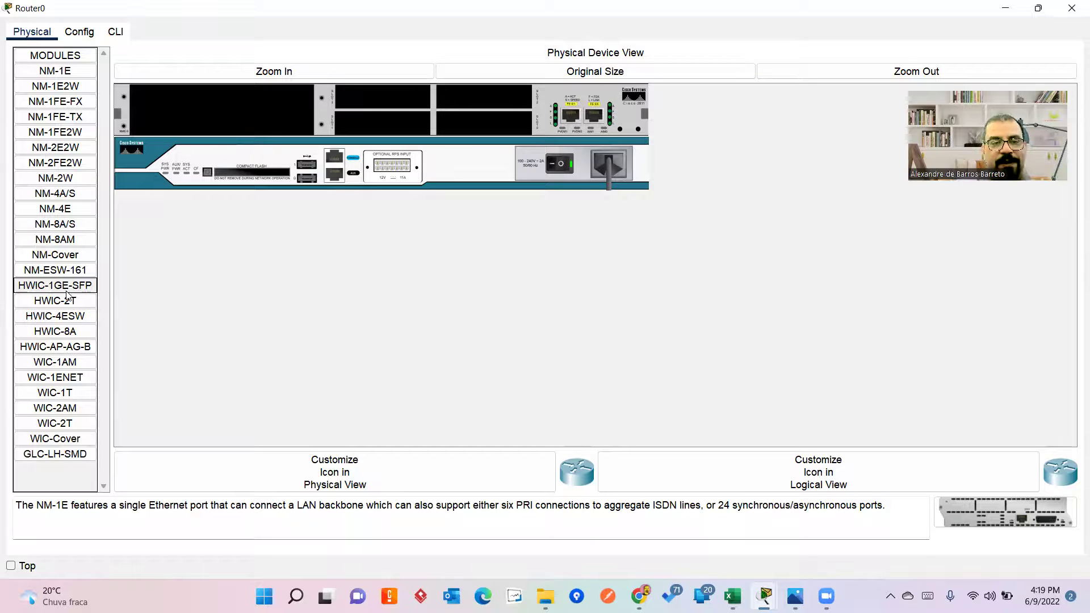
pyautogui.moveTo(67, 291)
pyautogui.mouseDown()
pyautogui.moveTo(324, 147)
pyautogui.moveTo(361, 99)
pyautogui.moveTo(142, 232)
pyautogui.moveTo(66, 296)
pyautogui.moveTo(57, 288)
pyautogui.mouseUp()
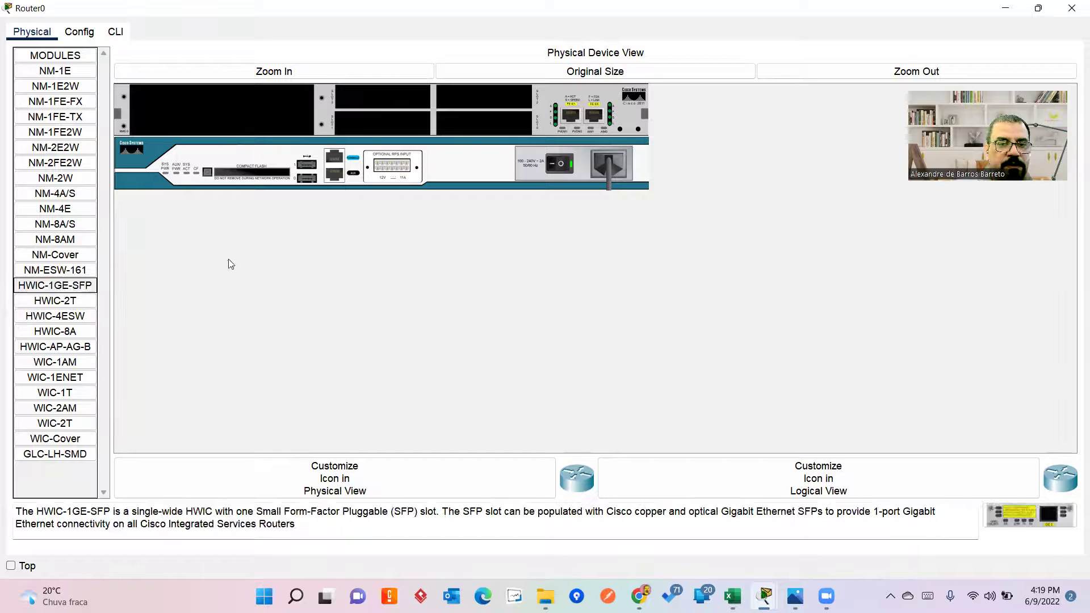
pyautogui.click(664, 73)
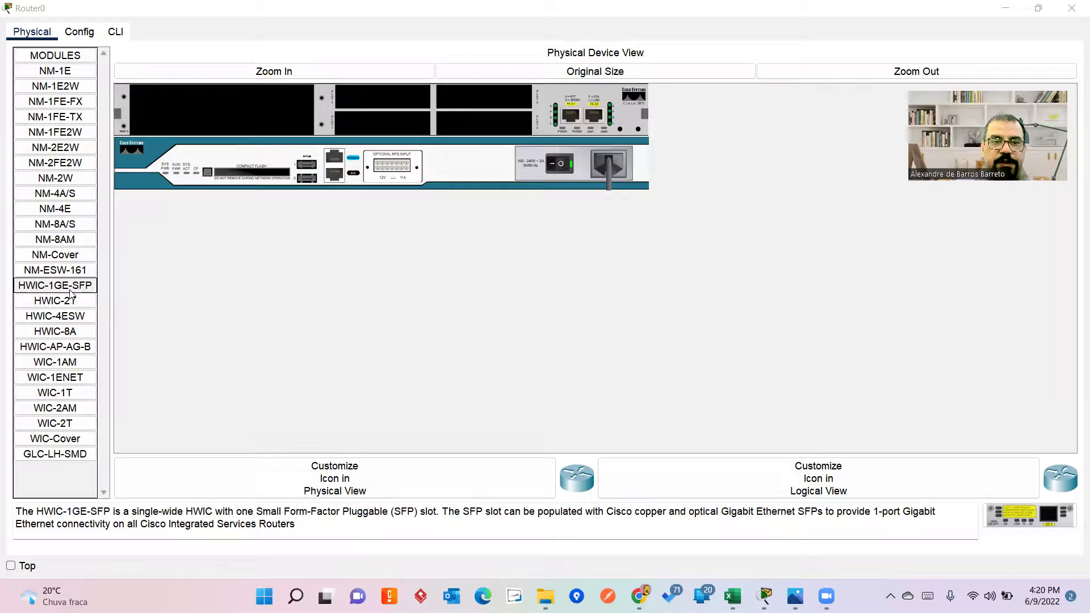
# Try to insert an HWIC-1GE-SFP module into one of the router's upper HWIC slots and switch the router's power off.
pyautogui.moveTo(68, 289); pyautogui.dragTo(379, 103)
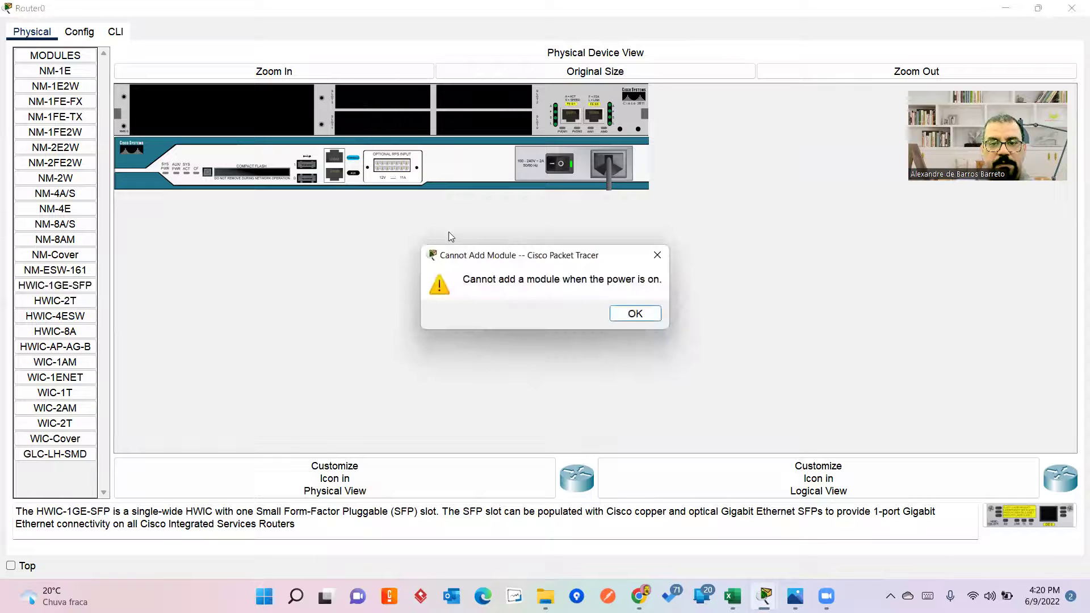
pyautogui.click(635, 313)
pyautogui.click(561, 164)
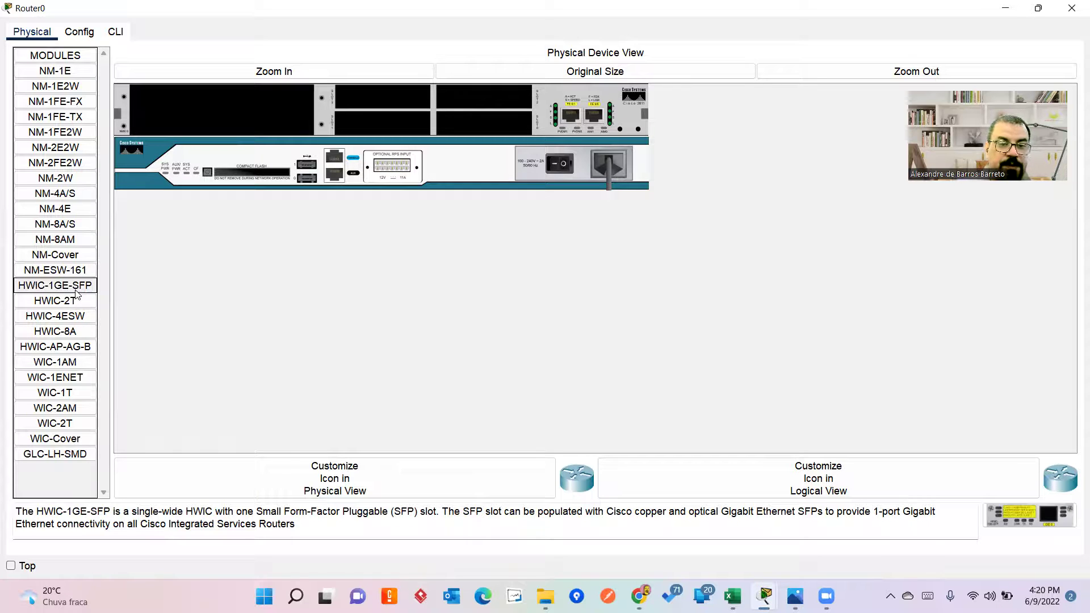
# Install HWIC-1GE-SFP modules in all four HWIC slots on the router's rear panel.
pyautogui.moveTo(75, 292); pyautogui.dragTo(377, 106)
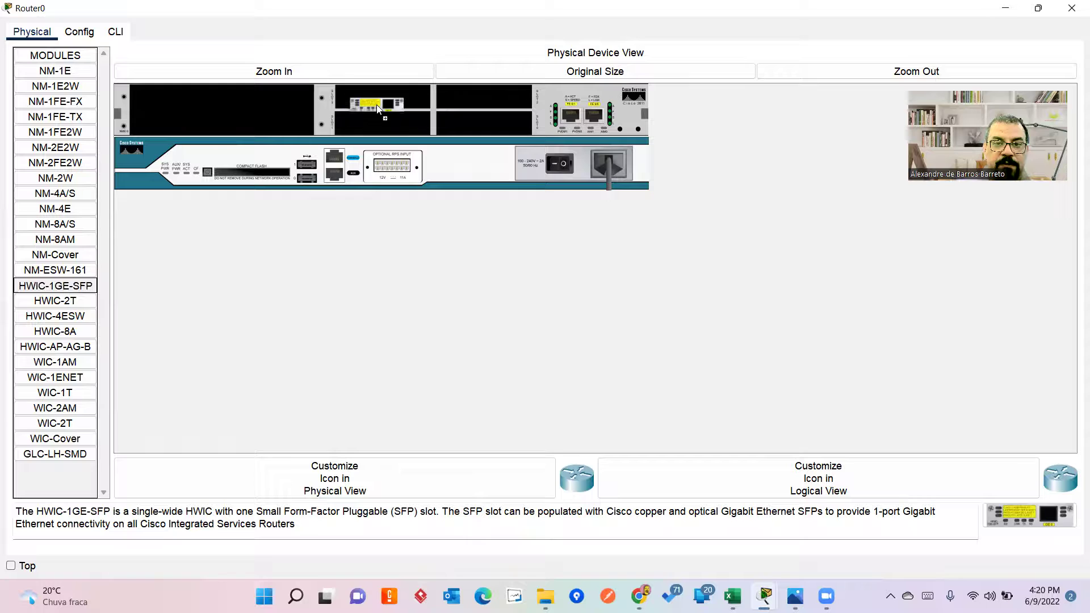
pyautogui.moveTo(79, 287); pyautogui.dragTo(464, 114)
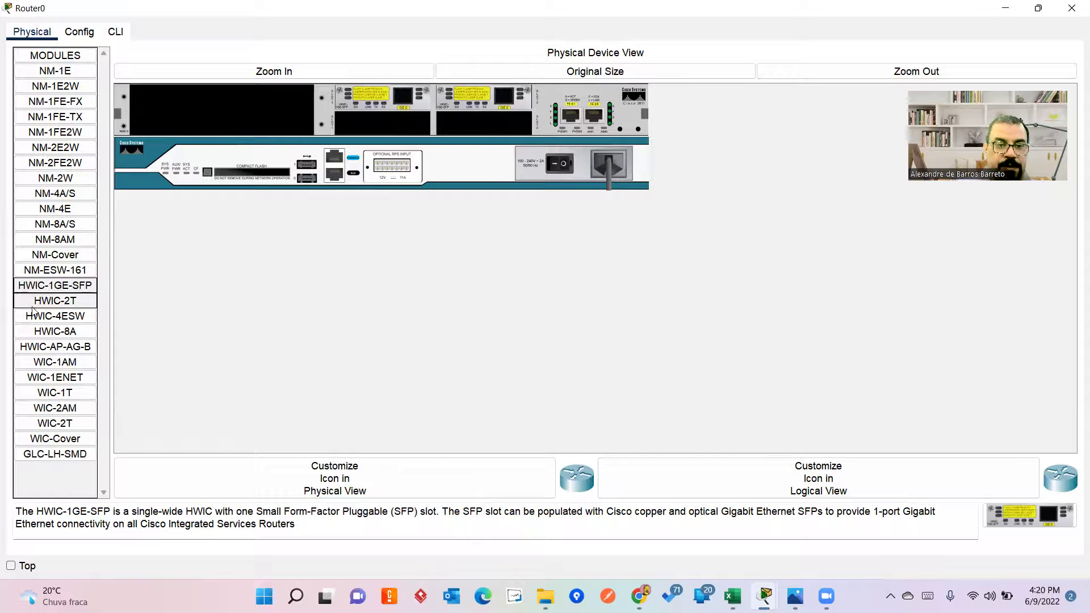
pyautogui.moveTo(62, 287); pyautogui.dragTo(382, 134)
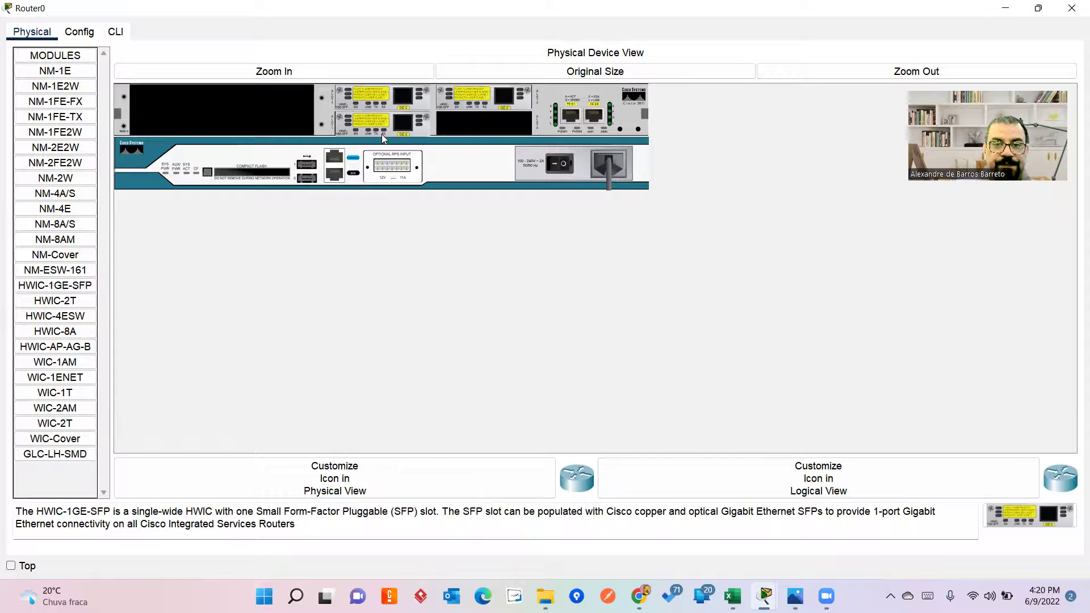
pyautogui.moveTo(57, 285); pyautogui.dragTo(469, 122)
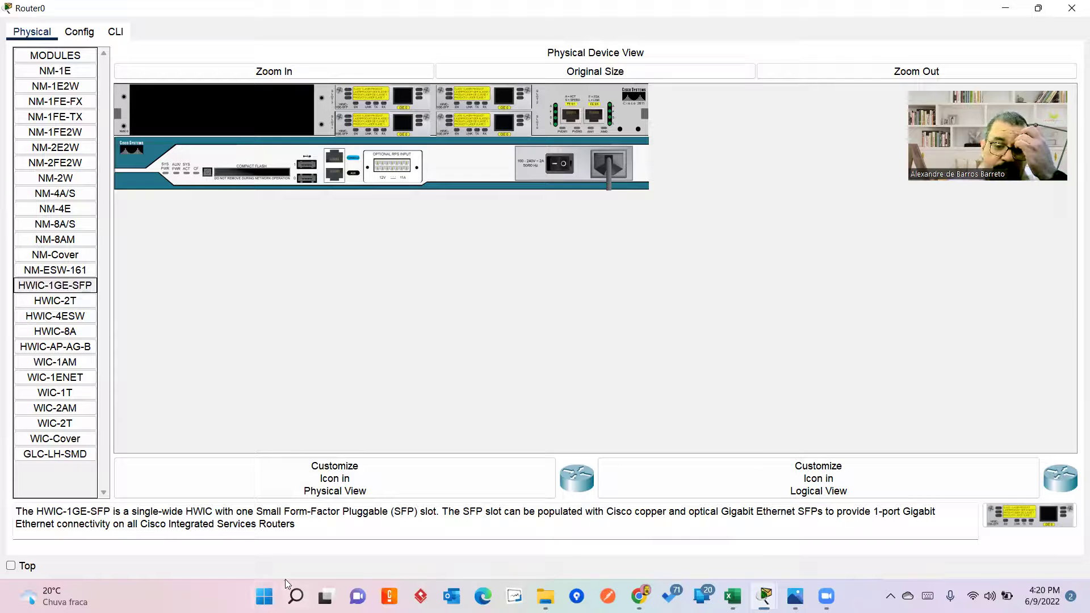
# Open the Windows capture tool, take a rectangular screenshot of the router's physical view and zoom in on the HWIC-1GE-SFP modules.
pyautogui.click(264, 596)
pyautogui.write('print')
pyautogui.press('Return')
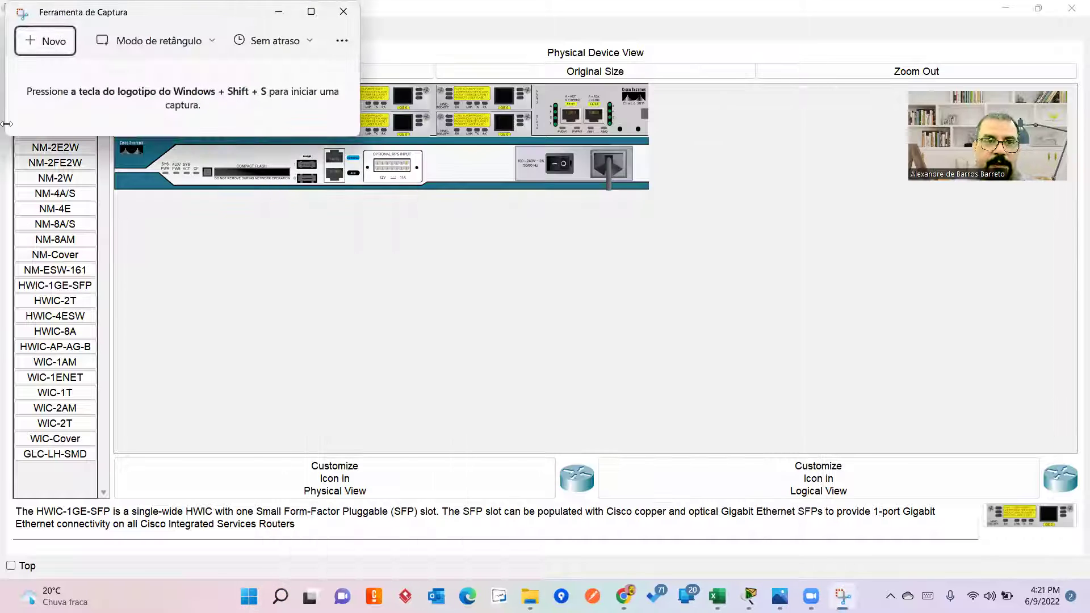
pyautogui.click(39, 41)
pyautogui.moveTo(110, 84); pyautogui.dragTo(681, 193)
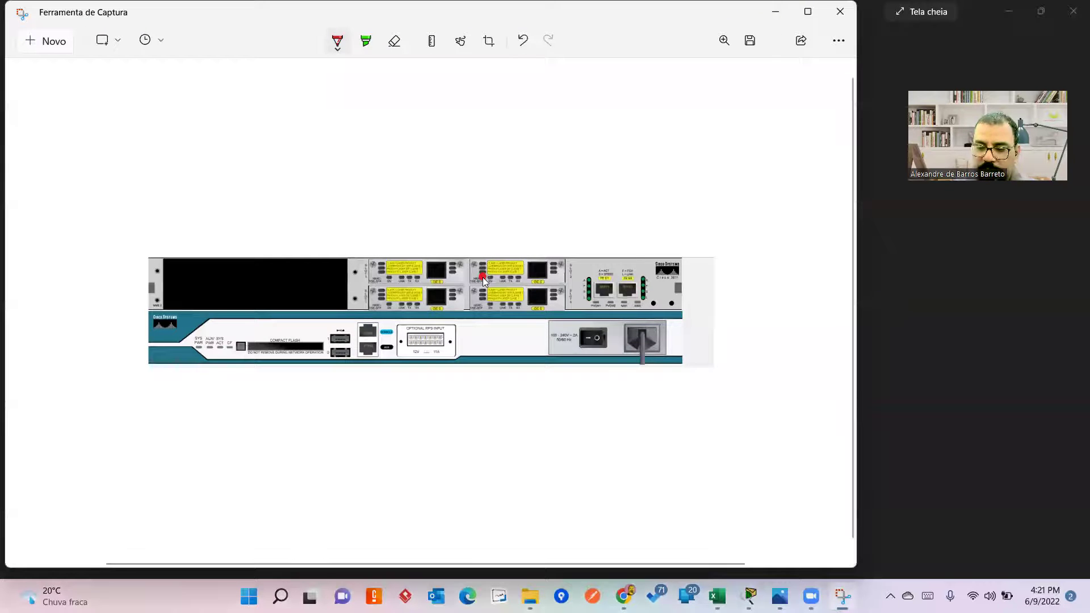
pyautogui.scroll(10, 483, 277)
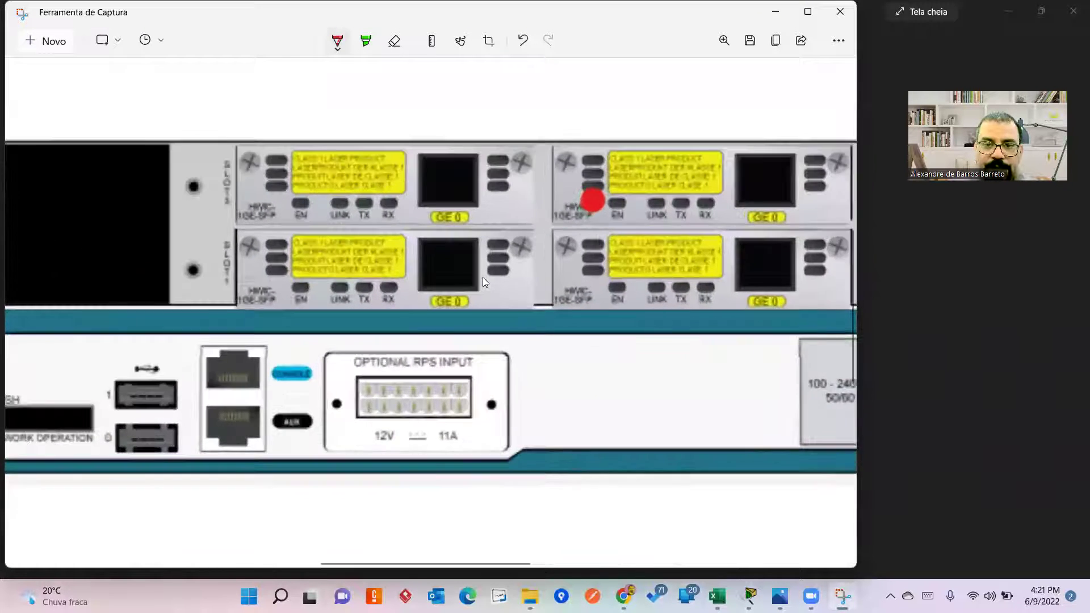
pyautogui.scroll(2, 482, 277)
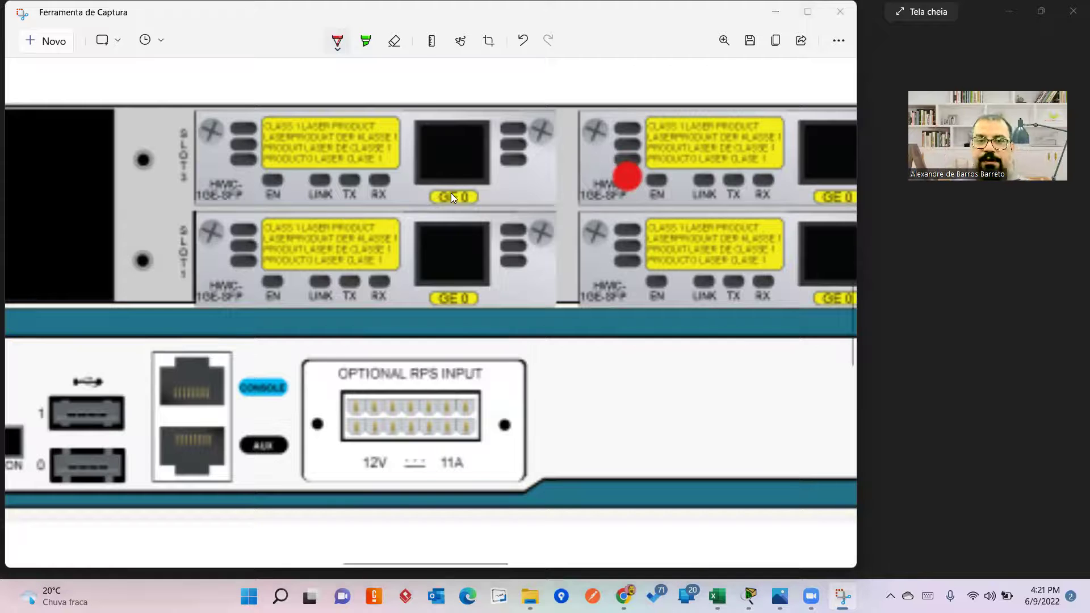
# Switch to the browser and bring up the Cisco Gigabit Ethernet HWIC datasheet.
pyautogui.hotkey('alt', 'Tab')
pyautogui.hotkey('alt', 'Tab')
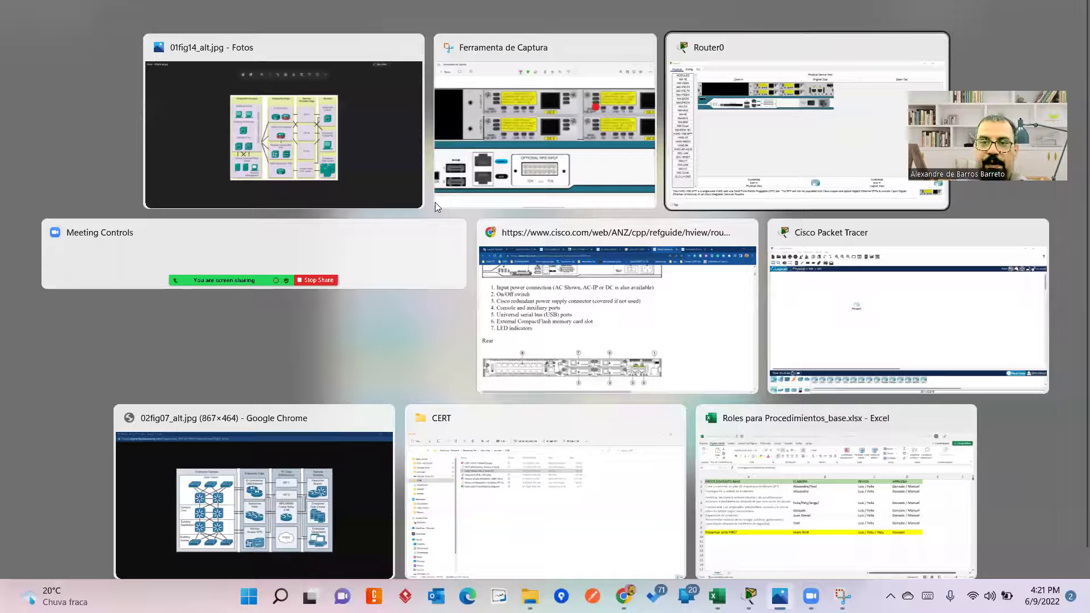
pyautogui.click(697, 330)
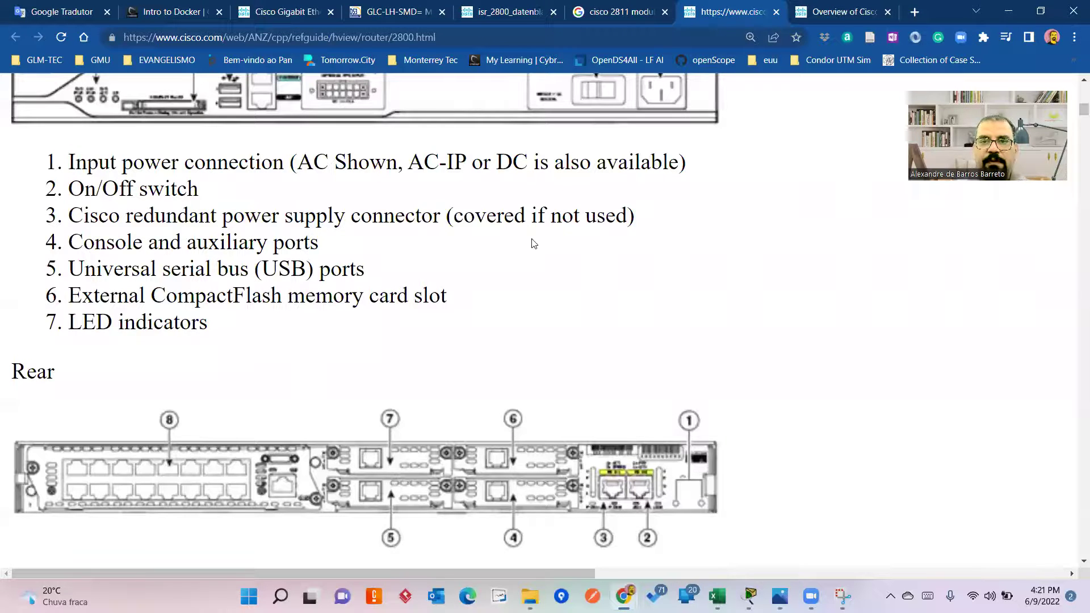
pyautogui.hotkey('ctrl', 'shift', 'Tab')
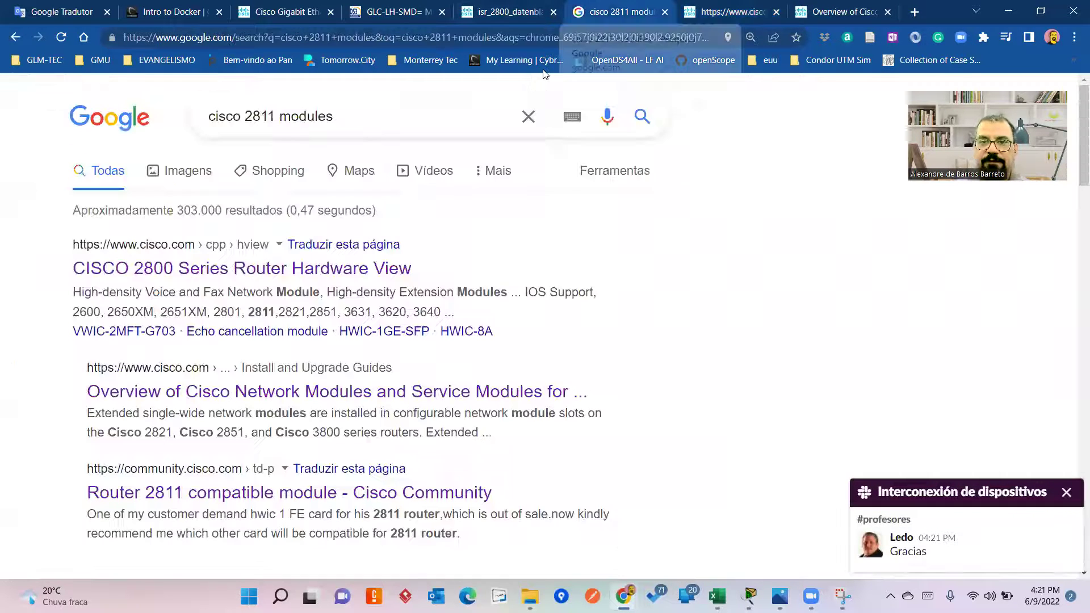
pyautogui.hotkey('ctrl', 'shift', 'Tab')
pyautogui.hotkey('ctrl', 'shift', 'Tab')
pyautogui.hotkey('ctrl', 'shift', 'Tab')
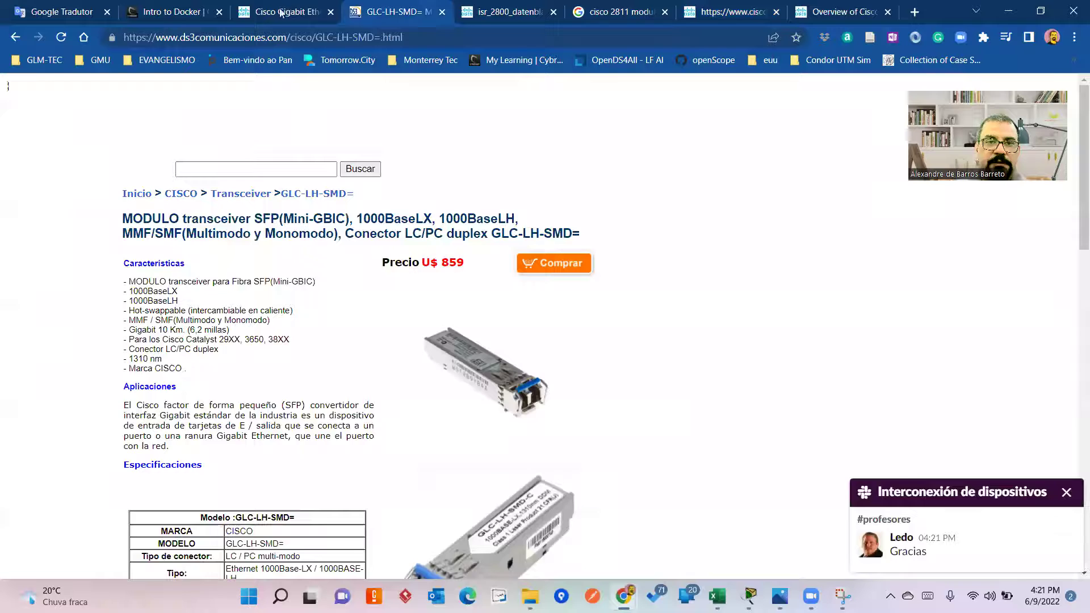
# Look through the HWIC datasheet and examine the Figure 1 card image and the HWIC-1GE-SFP and SFP part numbers in Table 1.
pyautogui.scroll(10, 315, 274)
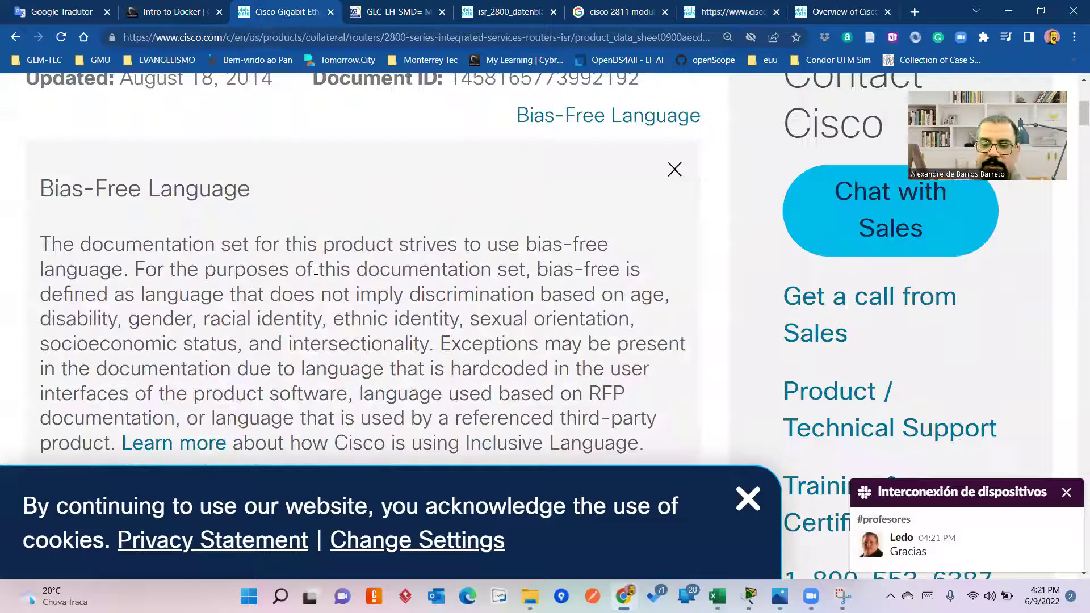
pyautogui.scroll(-2, 316, 271)
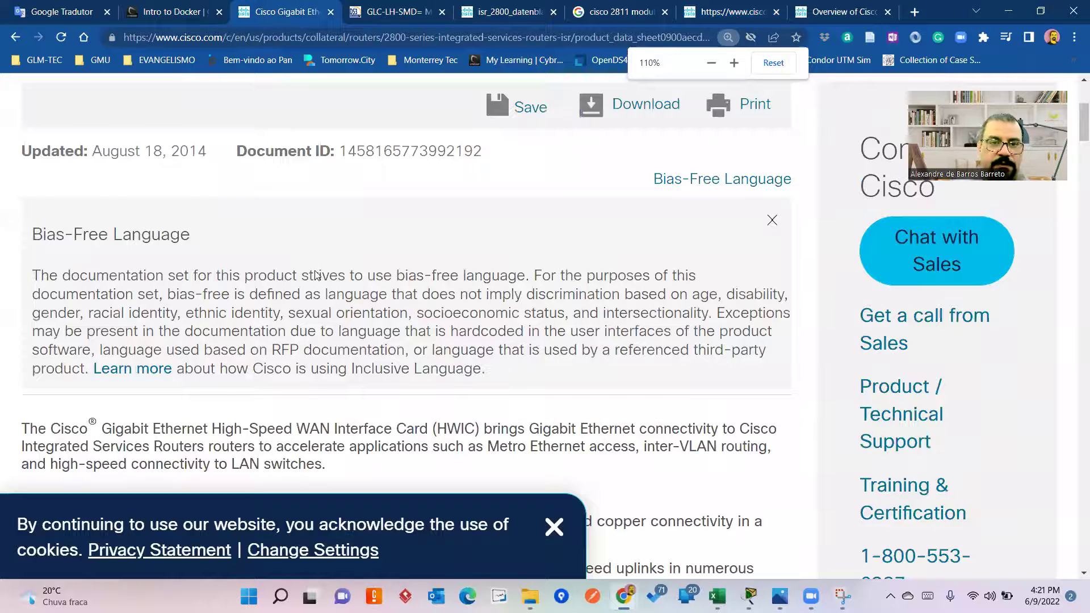
pyautogui.scroll(-3, 315, 275)
pyautogui.scroll(-1, 221, 317)
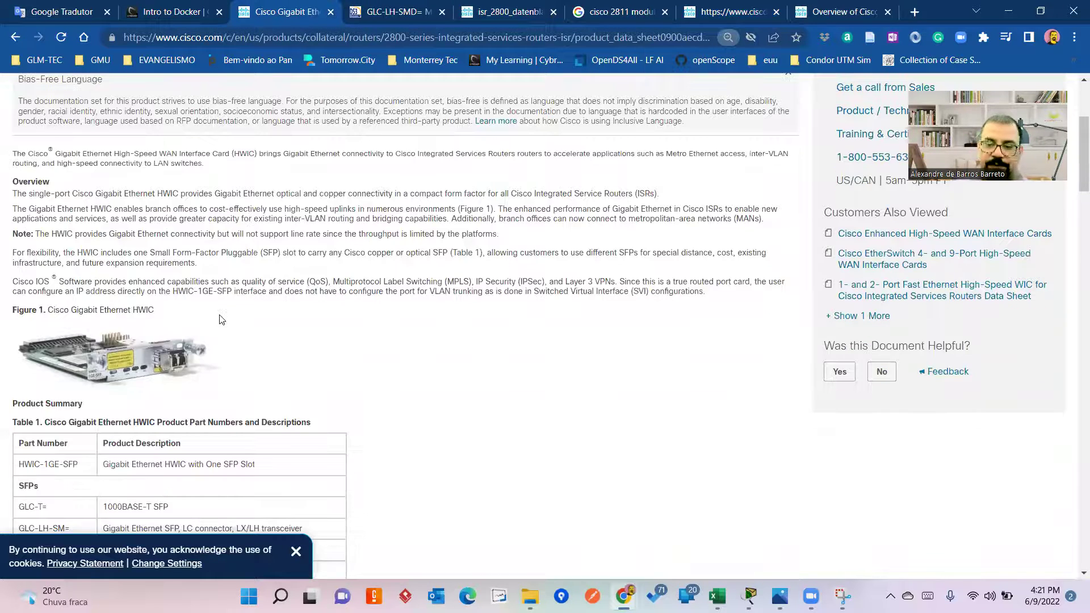
pyautogui.scroll(2, 221, 319)
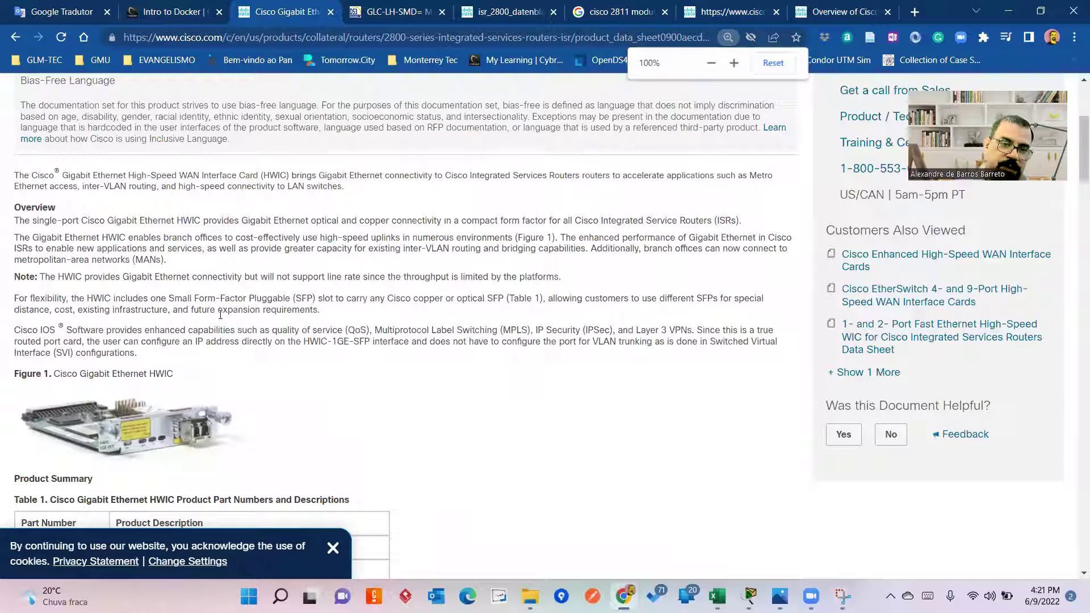
pyautogui.scroll(4, 221, 316)
pyautogui.scroll(-5, 232, 329)
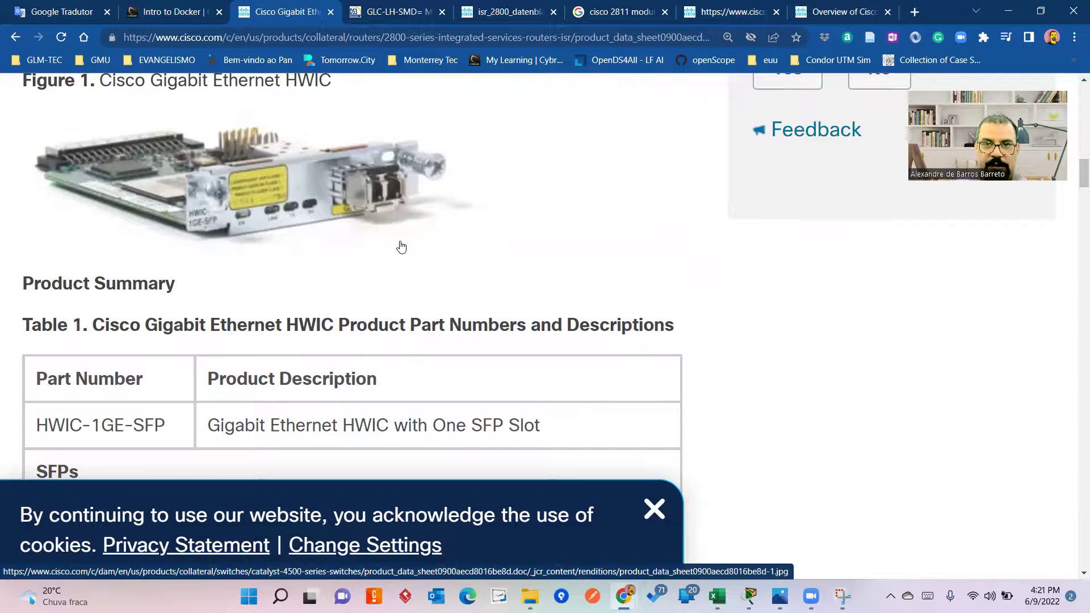
pyautogui.scroll(-2, 426, 264)
pyautogui.scroll(-5, 427, 264)
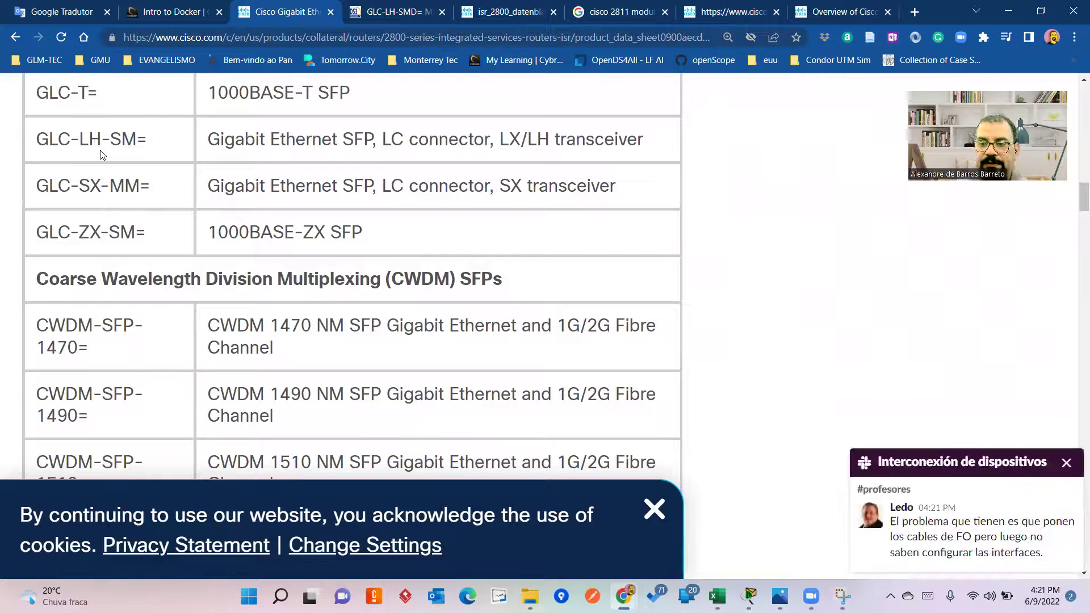
# Review the SFP part numbers and descriptions in Table 1 of the HWIC datasheet, dismissing the chat notification.
pyautogui.click(1066, 463)
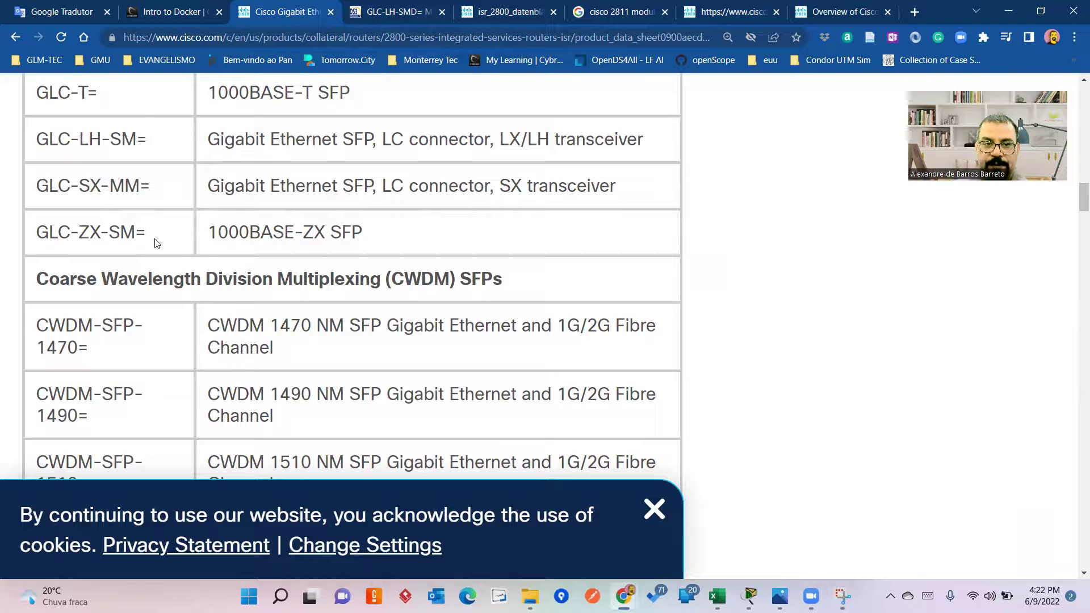
pyautogui.scroll(5, 155, 244)
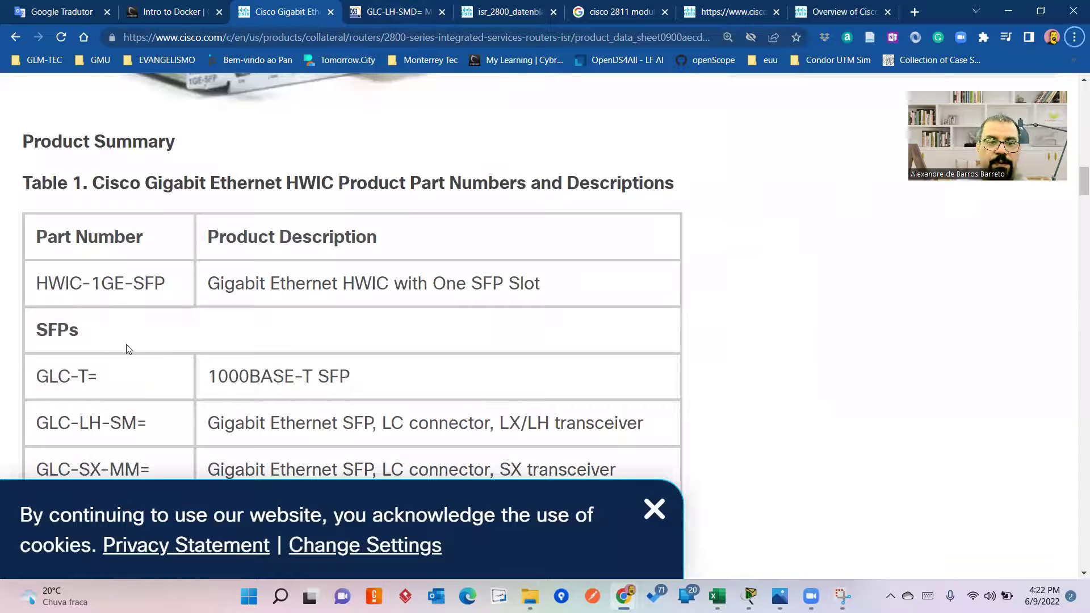
pyautogui.scroll(-5, 129, 348)
# Switch to the Router0 window in Packet Tracer and install GLC-LH-SMD transceivers in all four HWIC-1GE-SFP modules.
pyautogui.hotkey('alt', 'Tab')
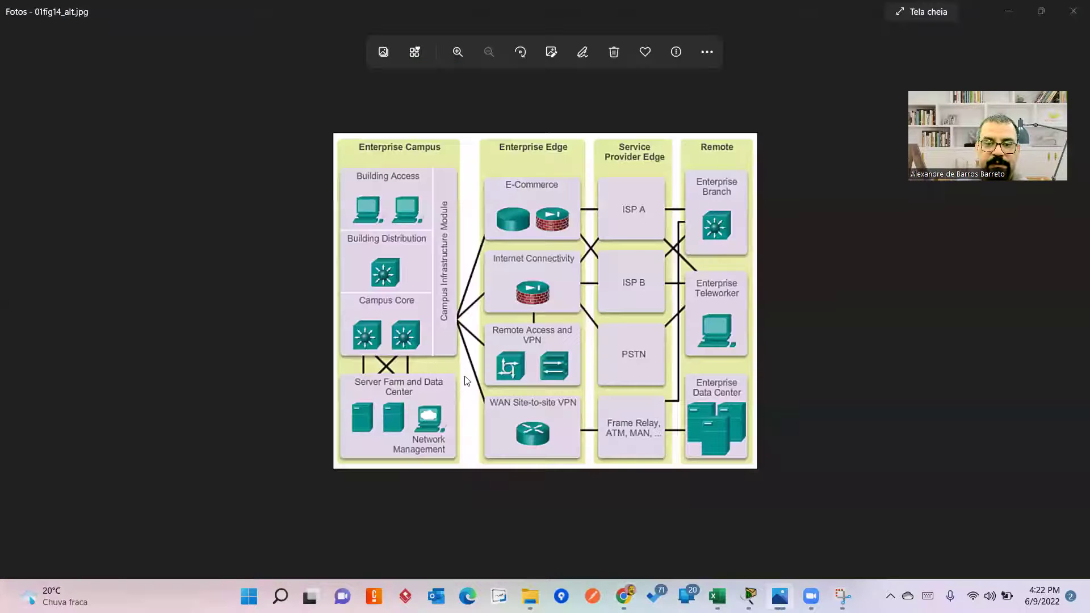
pyautogui.hotkey('alt', 'Tab')
pyautogui.press('Tab')
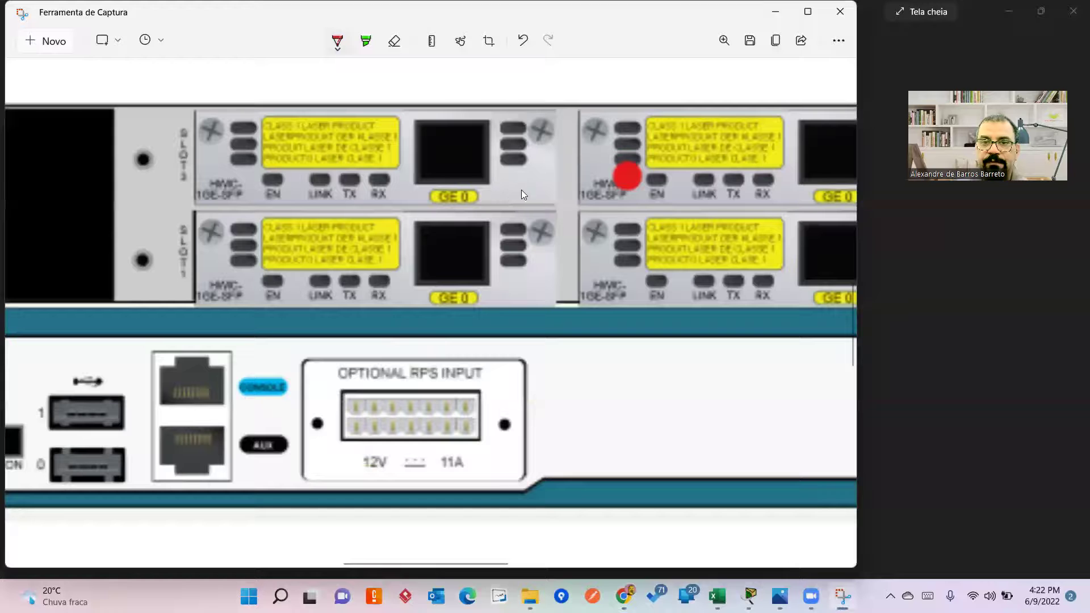
pyautogui.moveTo(749, 597)
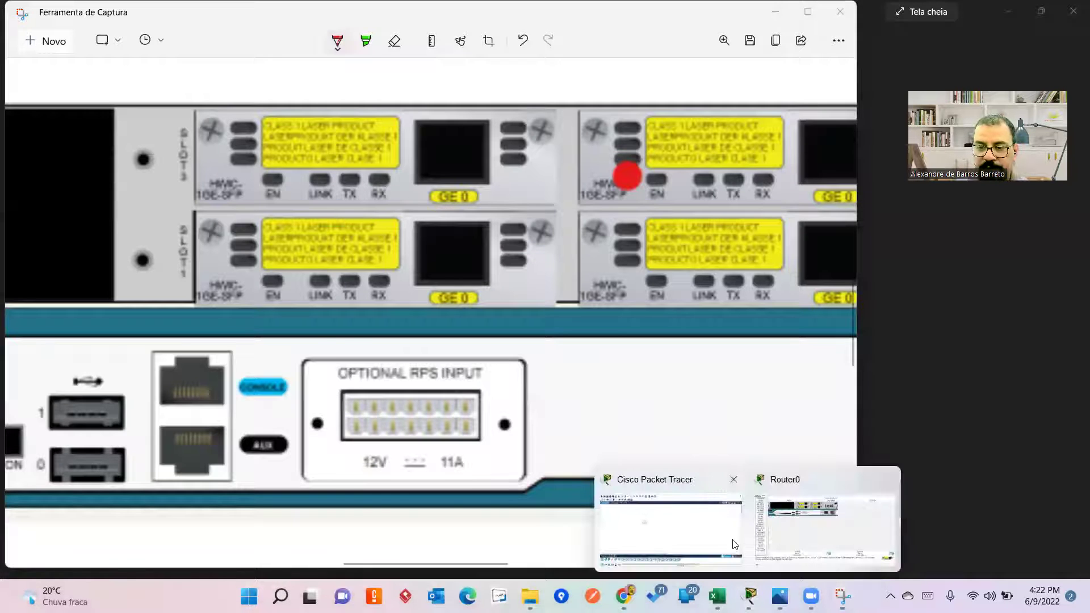
pyautogui.click(840, 522)
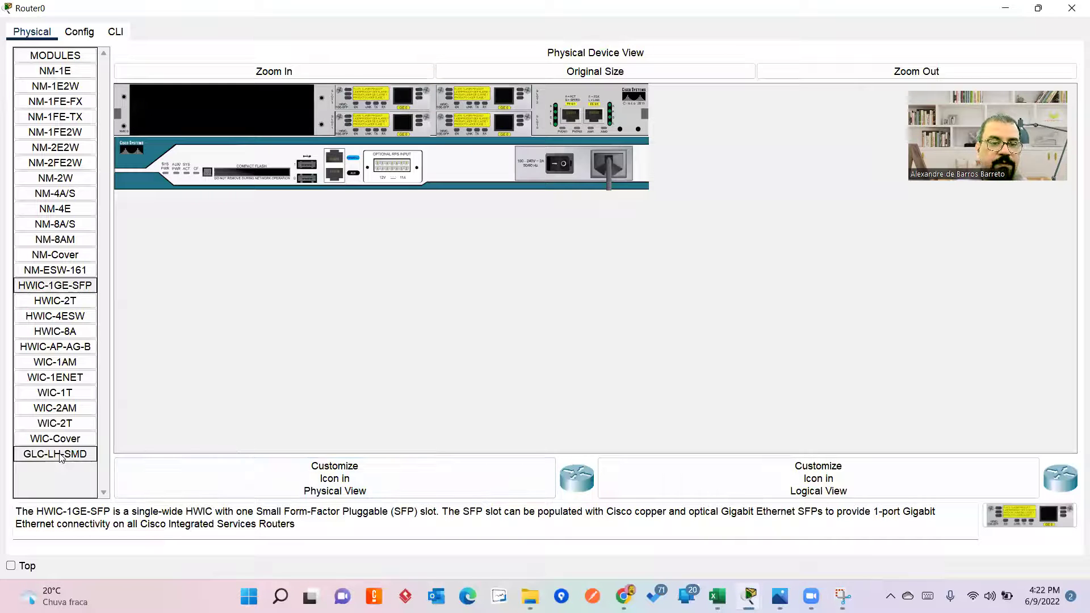
pyautogui.moveTo(62, 458); pyautogui.dragTo(404, 102)
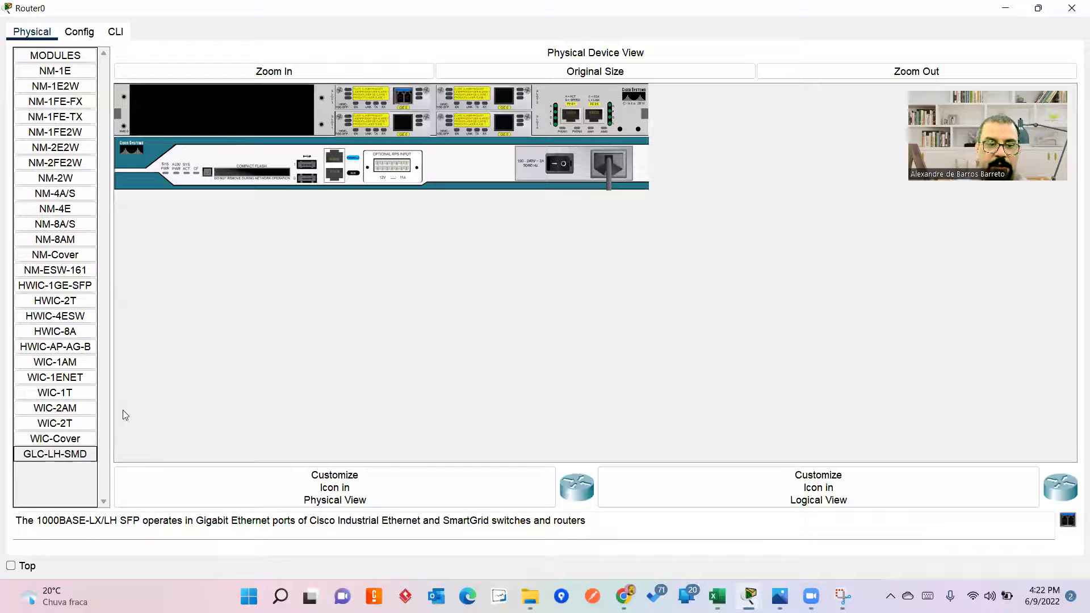
pyautogui.moveTo(75, 458); pyautogui.dragTo(398, 126)
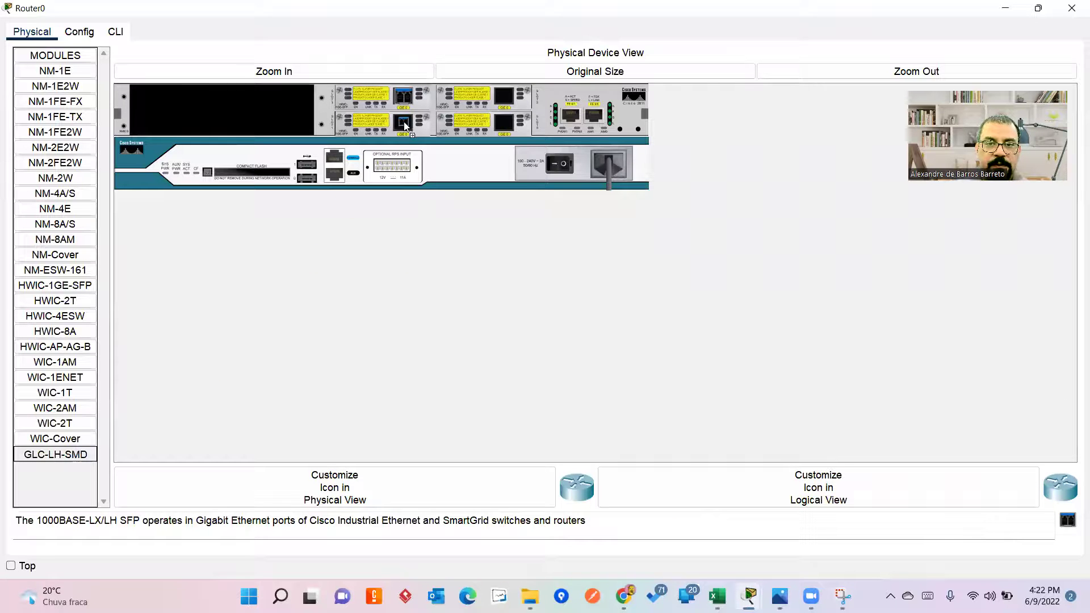
pyautogui.moveTo(61, 458); pyautogui.dragTo(507, 97)
pyautogui.moveTo(76, 458); pyautogui.dragTo(507, 128)
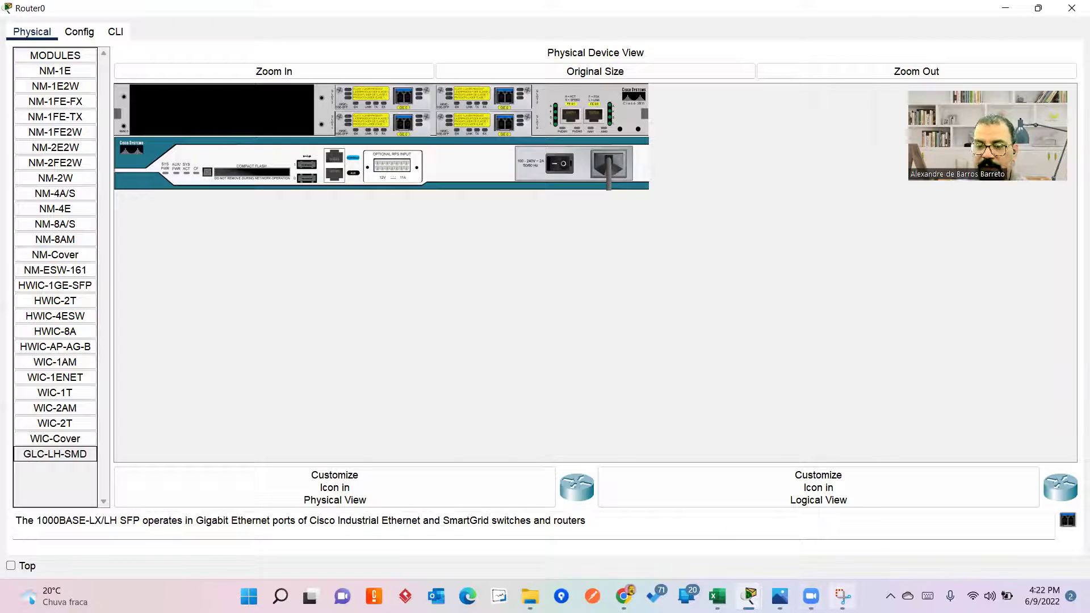
# Switch to the Windows capture tool, take a rectangular screenshot of the router's physical view and zoom in on the installed transceivers.
pyautogui.click(843, 596)
pyautogui.click(66, 44)
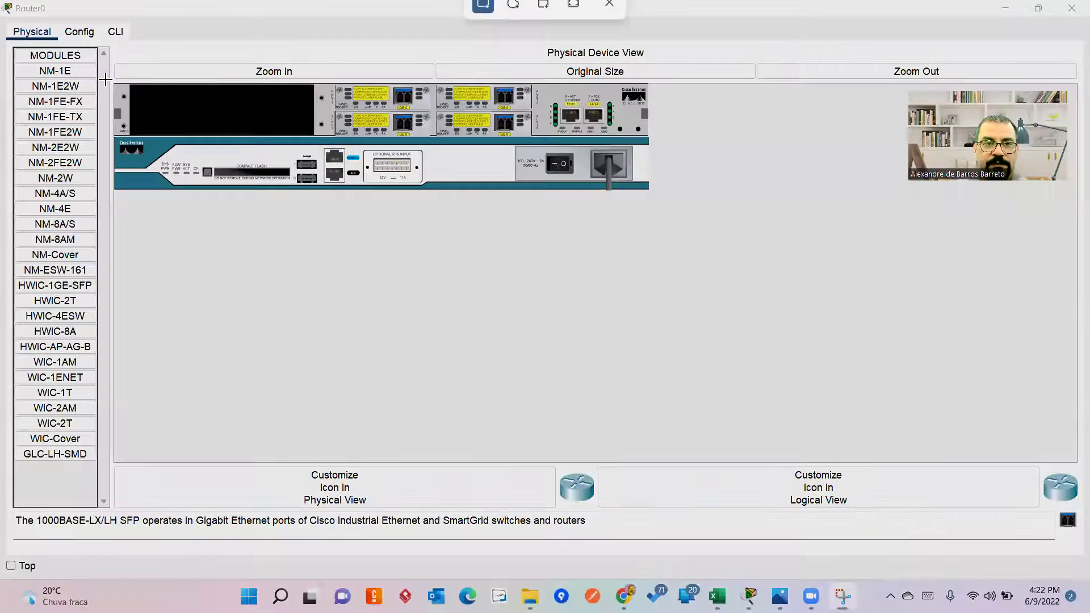
pyautogui.moveTo(113, 79); pyautogui.dragTo(695, 201)
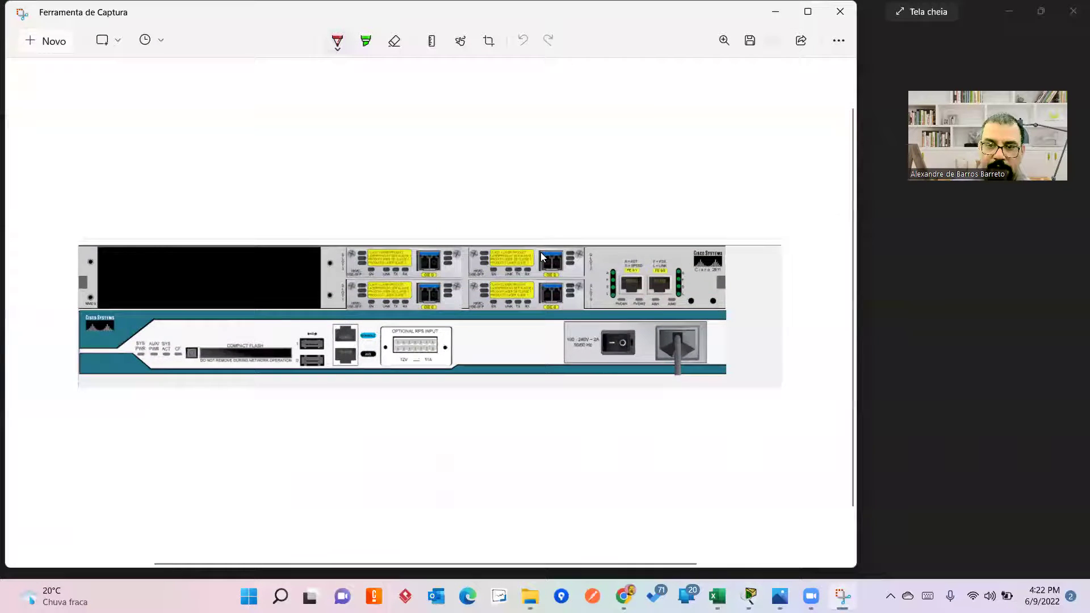
pyautogui.keyDown('ctrl'); pyautogui.scroll(5, 541, 252); pyautogui.keyUp('ctrl')
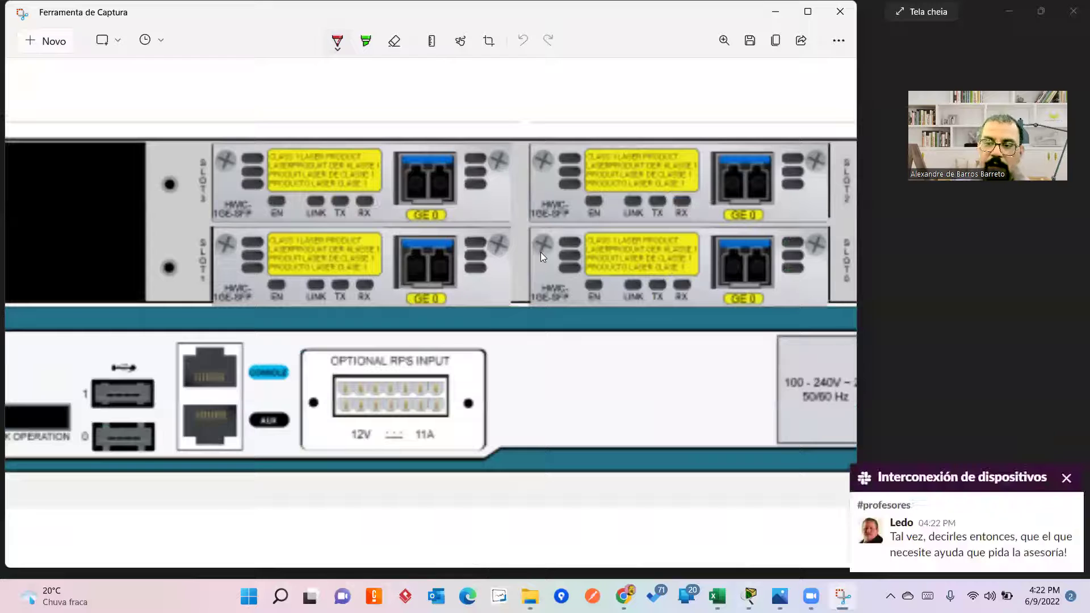
pyautogui.click(1066, 478)
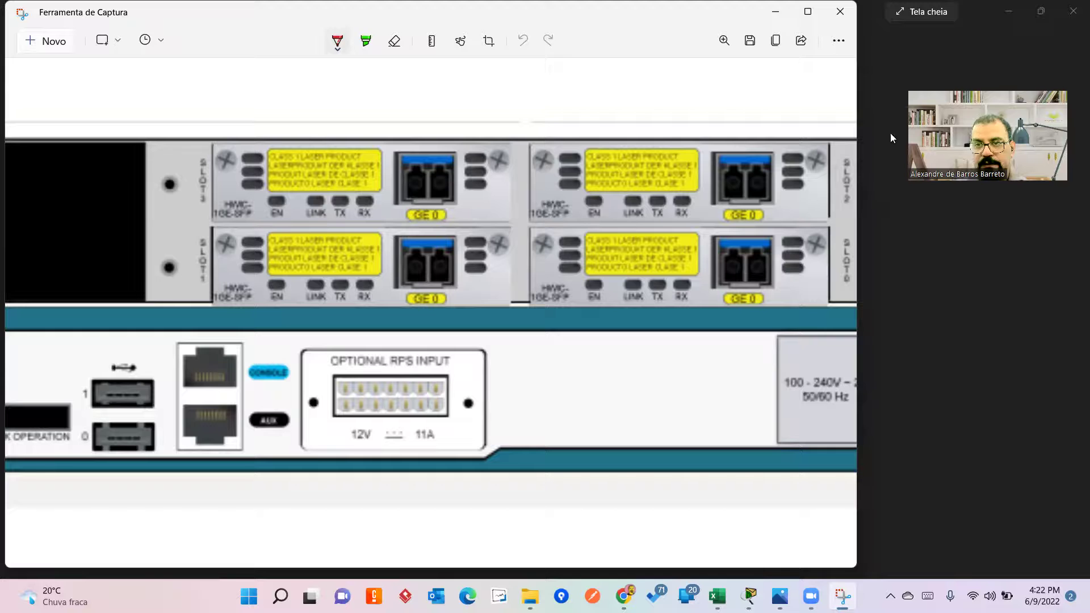
pyautogui.click(868, 71)
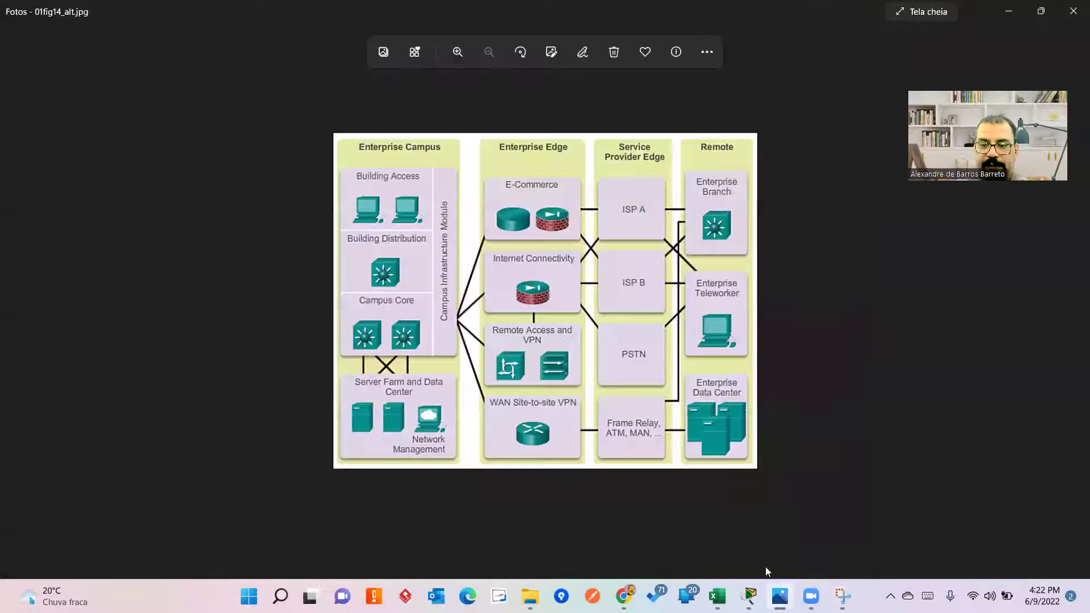
# Return to the Packet Tracer workspace, power on Router0 from its enlarged physical view and close its window.
pyautogui.moveTo(749, 596)
pyautogui.click(679, 528)
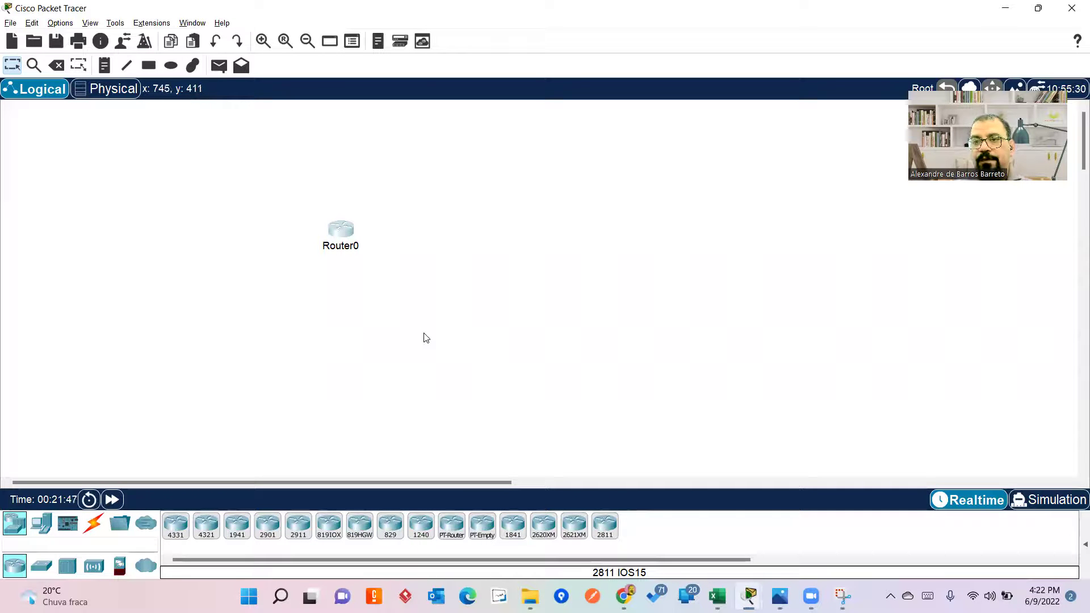
pyautogui.click(345, 230)
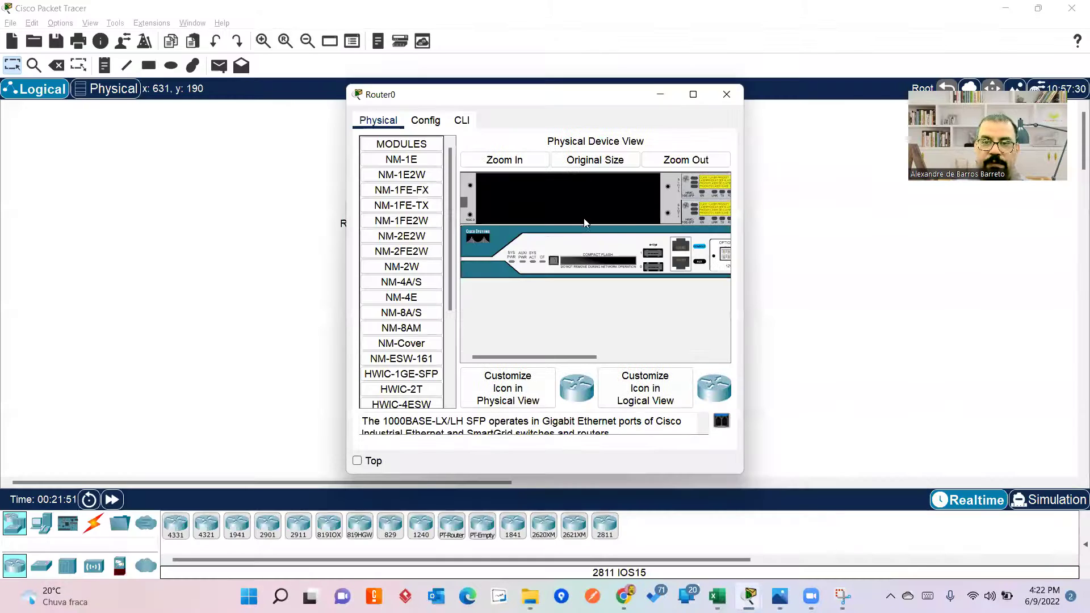
pyautogui.click(735, 97)
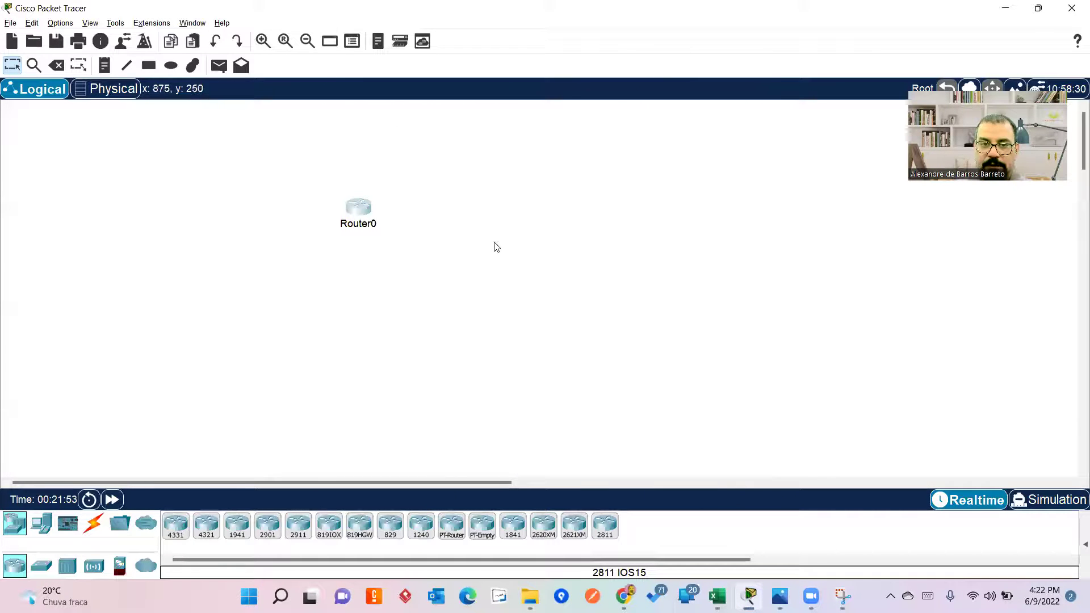
pyautogui.click(367, 209)
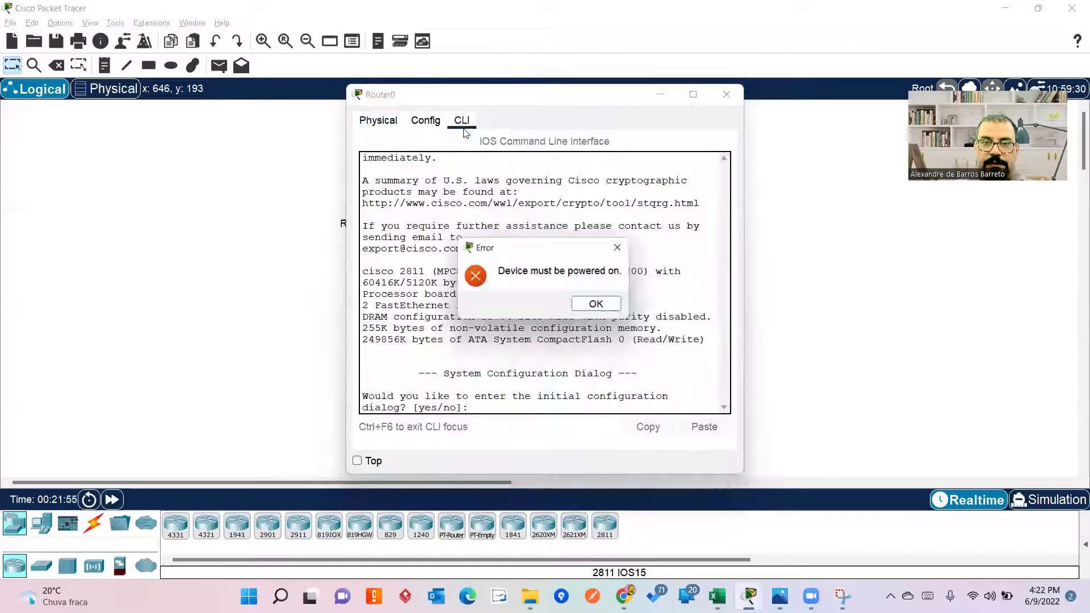
pyautogui.click(596, 304)
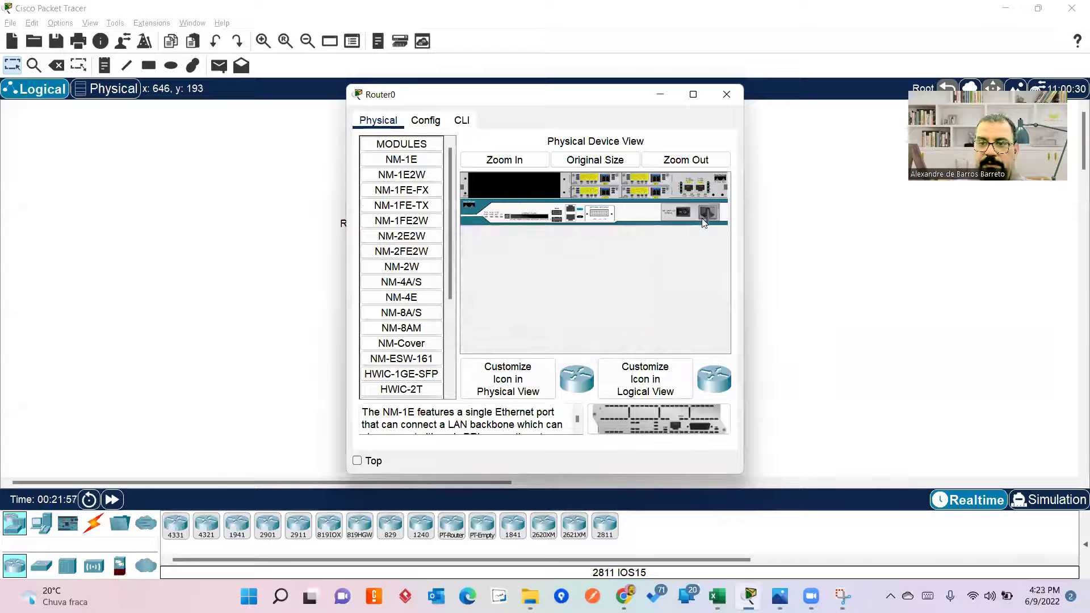
pyautogui.click(692, 94)
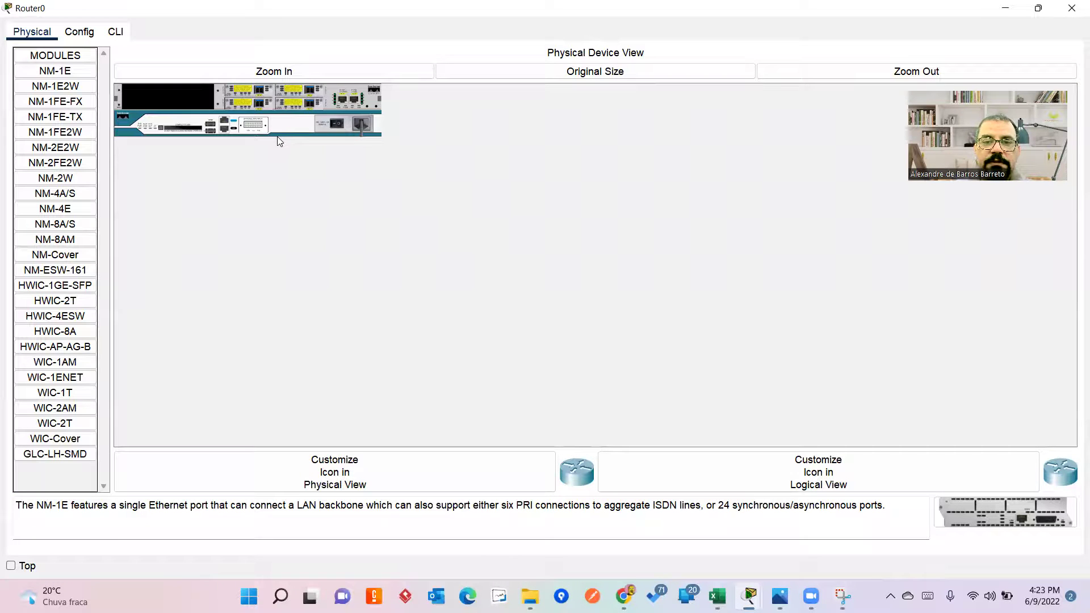
pyautogui.click(265, 75)
pyautogui.click(562, 163)
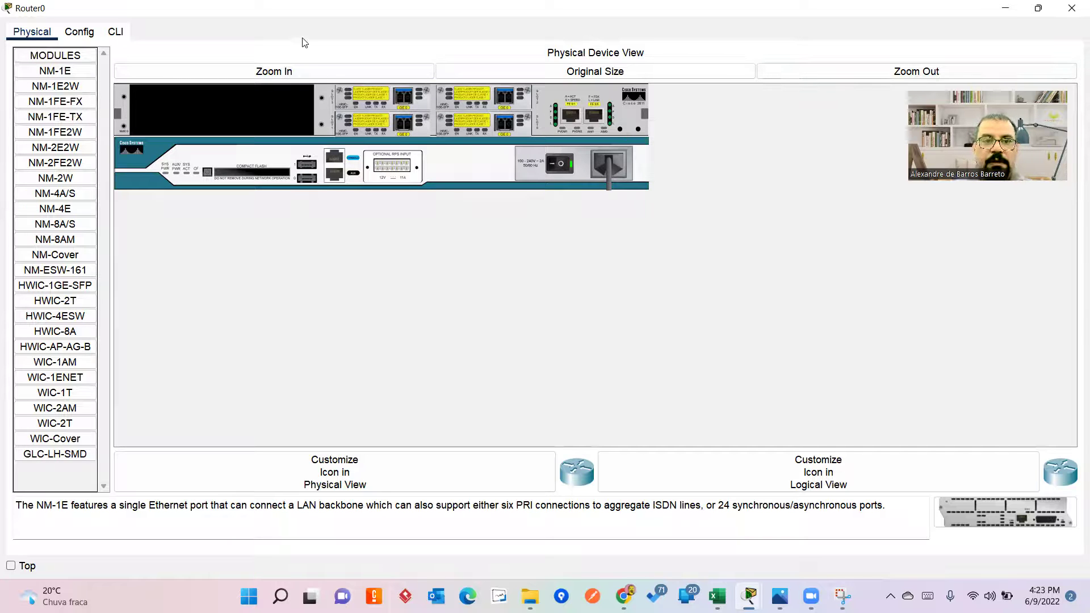
pyautogui.click(1072, 8)
pyautogui.click(1072, 10)
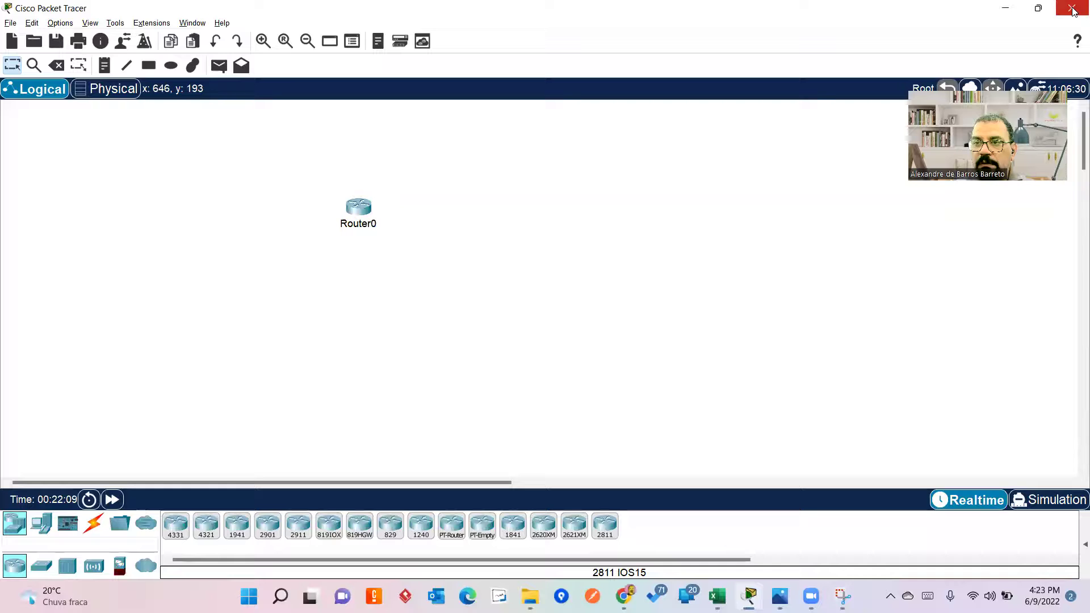
# Add two more 2811 routers to the logical workspace, side by side below Router0.
pyautogui.click(653, 315)
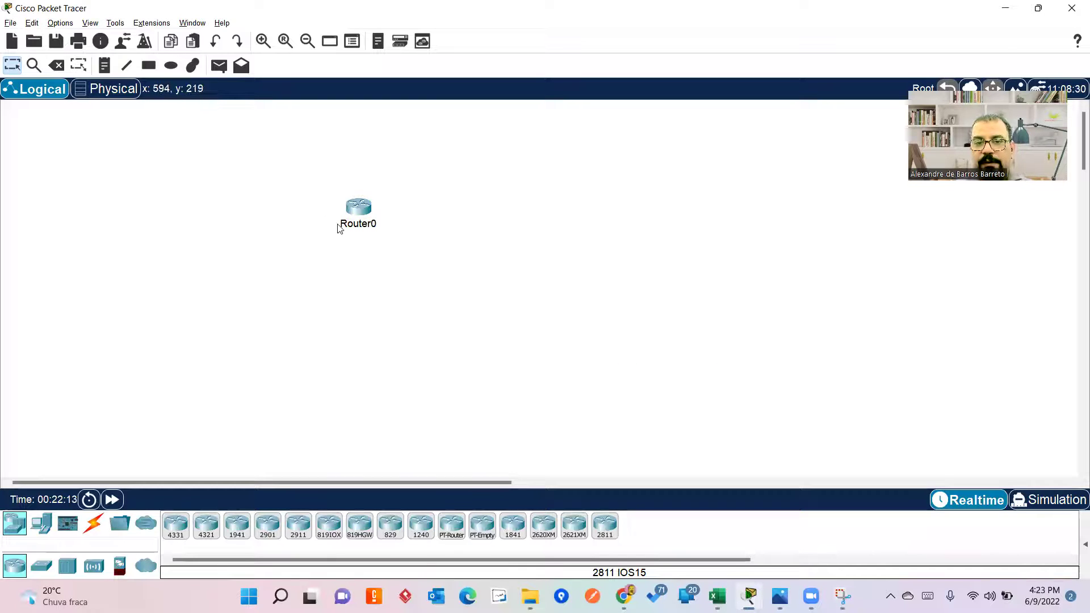
pyautogui.click(616, 534)
pyautogui.click(302, 303)
pyautogui.click(604, 525)
pyautogui.click(425, 309)
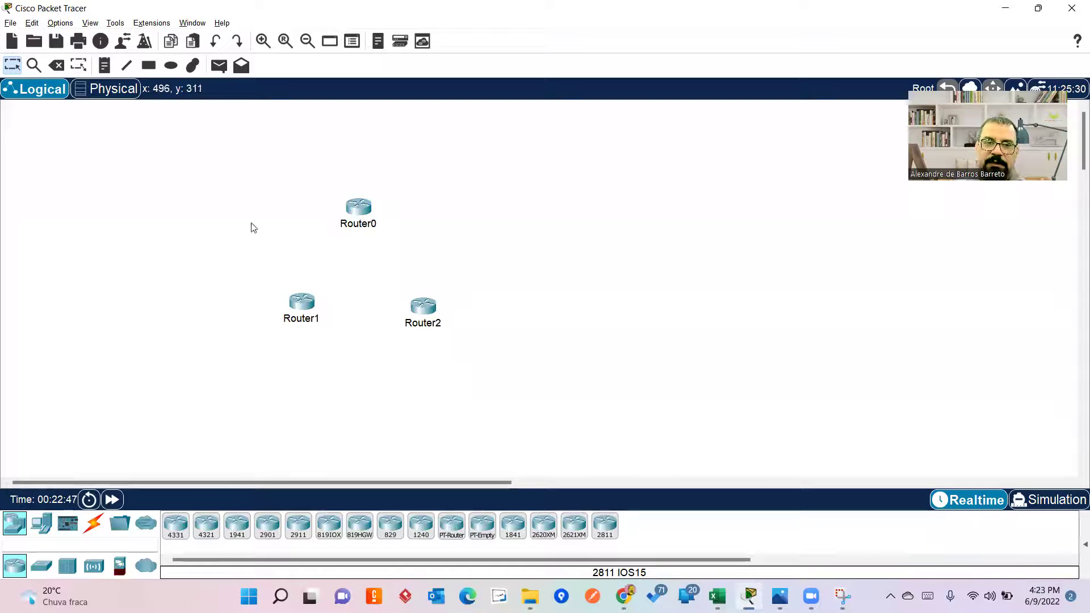
# Power off Router1 and install HWIC-1GE-SFP modules in its two upper HWIC slots.
pyautogui.click(358, 214)
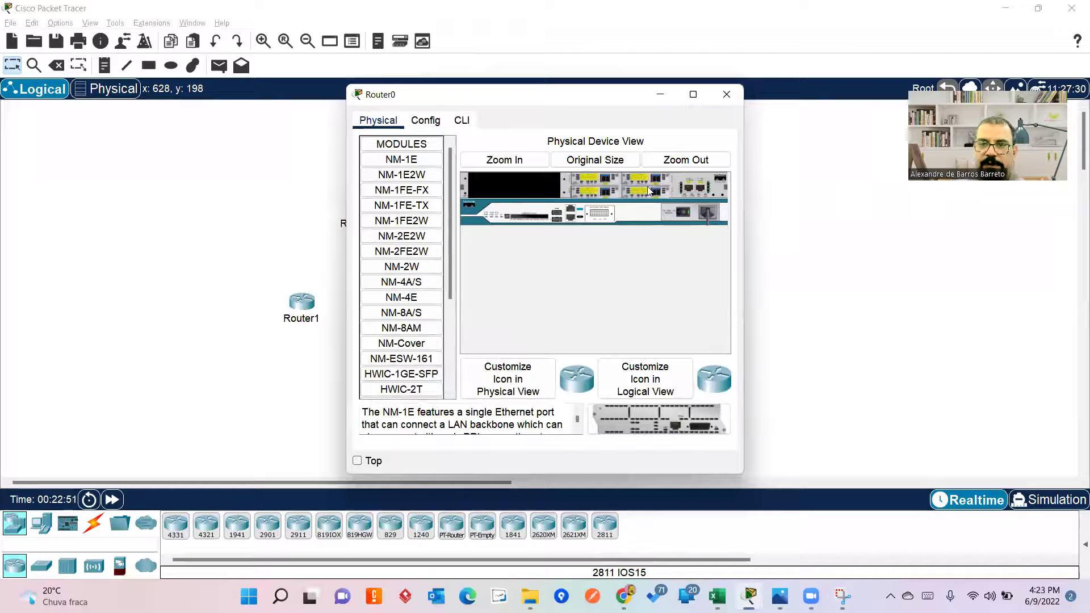
pyautogui.click(726, 94)
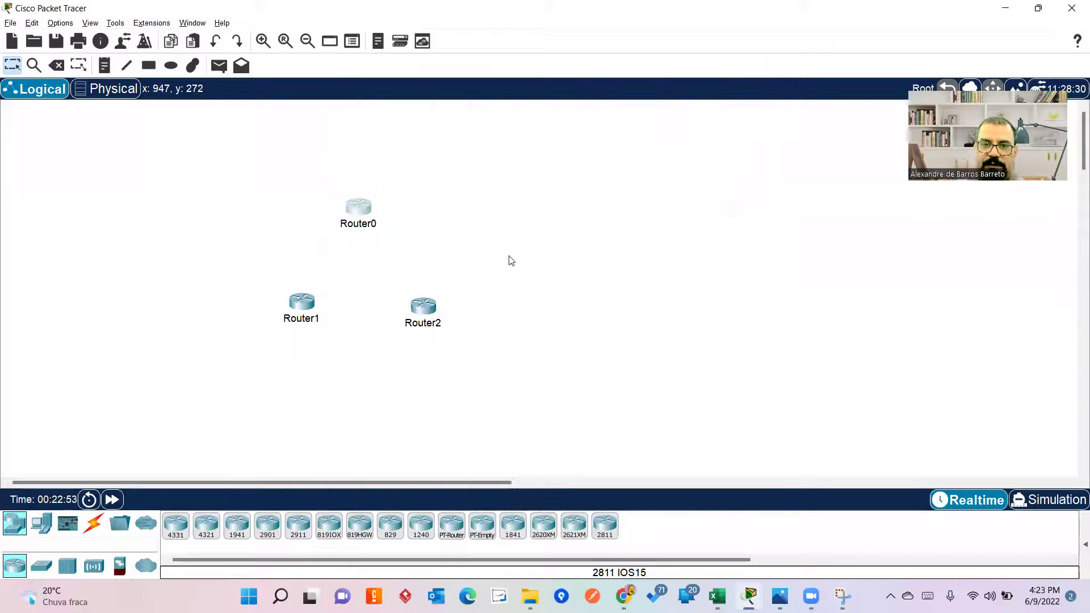
pyautogui.click(306, 309)
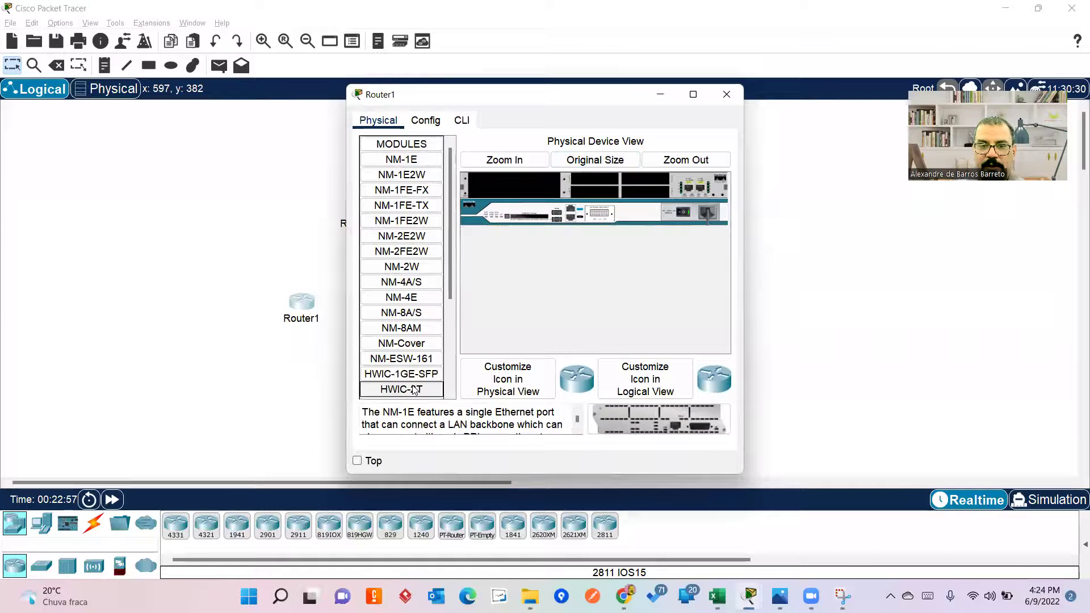
pyautogui.scroll(-5, 423, 254)
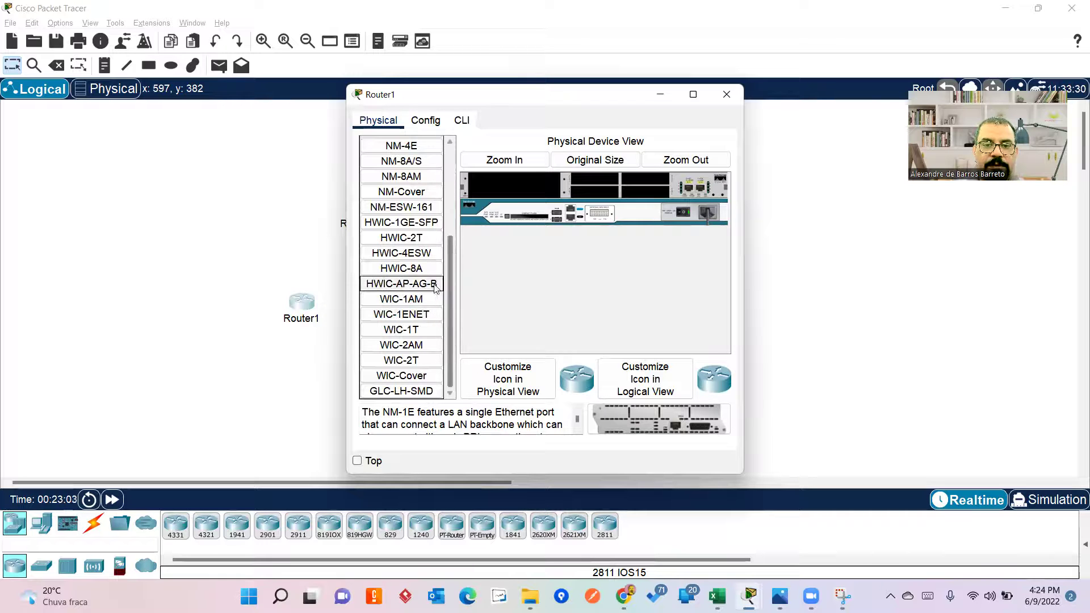
pyautogui.moveTo(401, 222); pyautogui.dragTo(429, 254)
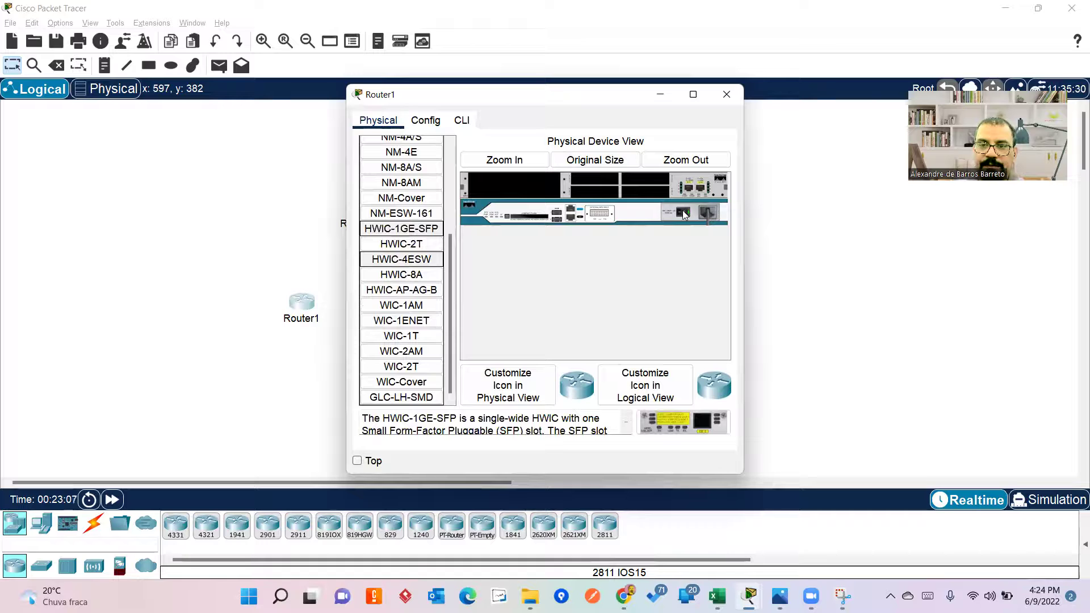
pyautogui.moveTo(415, 235); pyautogui.dragTo(590, 183)
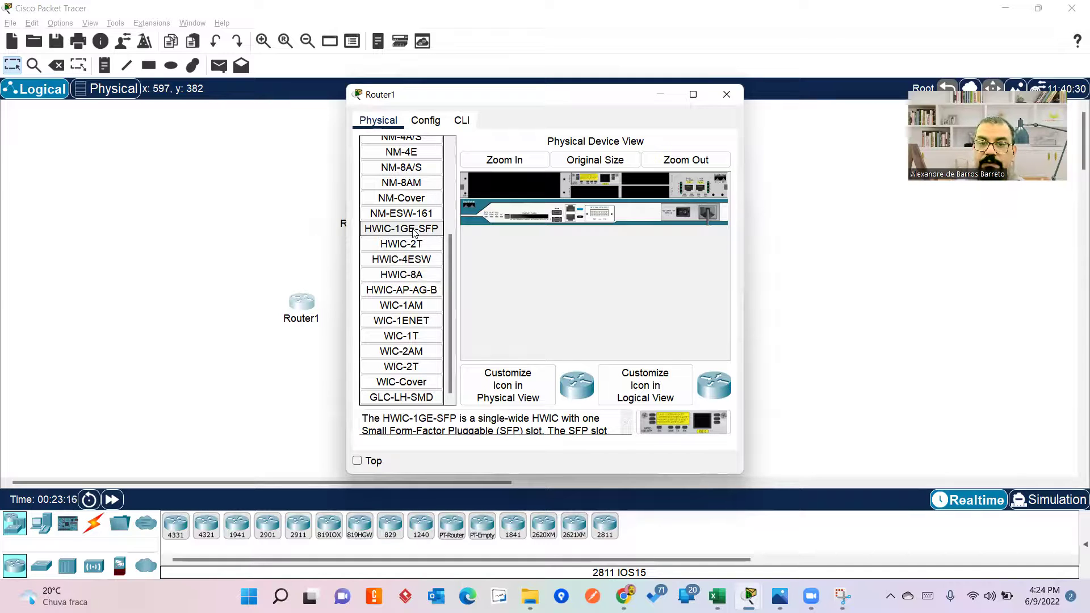
pyautogui.moveTo(415, 234); pyautogui.dragTo(668, 183)
pyautogui.click(727, 94)
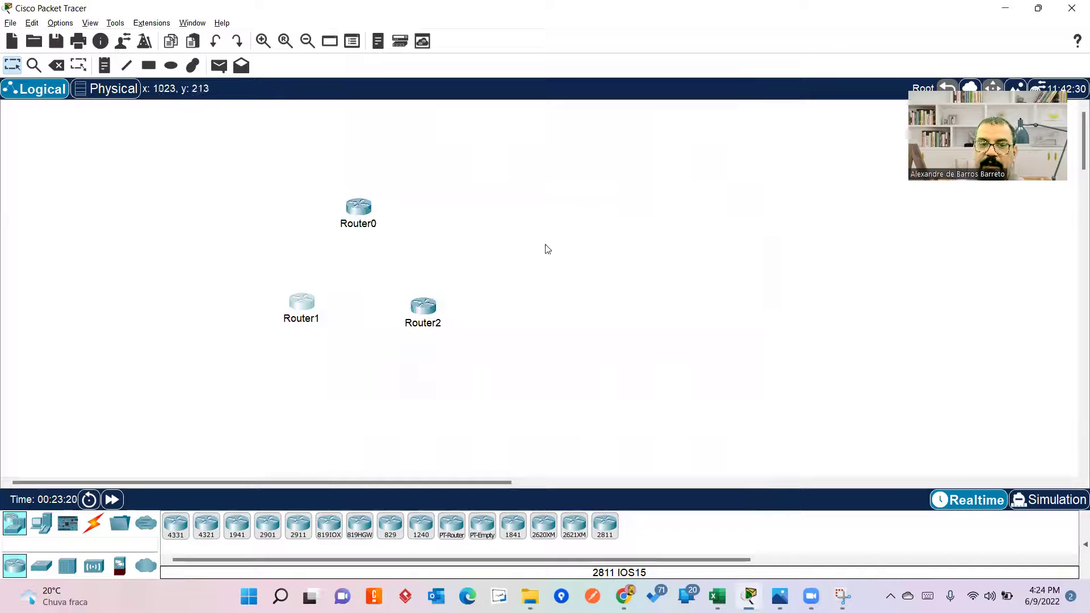
# Install GLC-LH-SMD transceivers in both HWIC-1GE-SFP modules of Router1 and power the router back on.
pyautogui.click(423, 299)
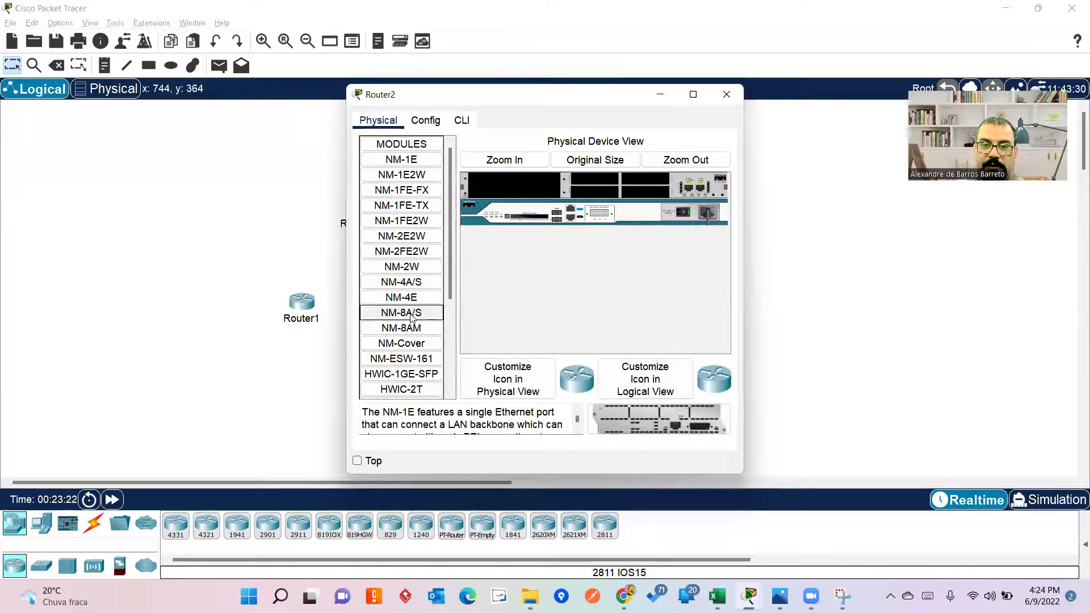
pyautogui.click(307, 304)
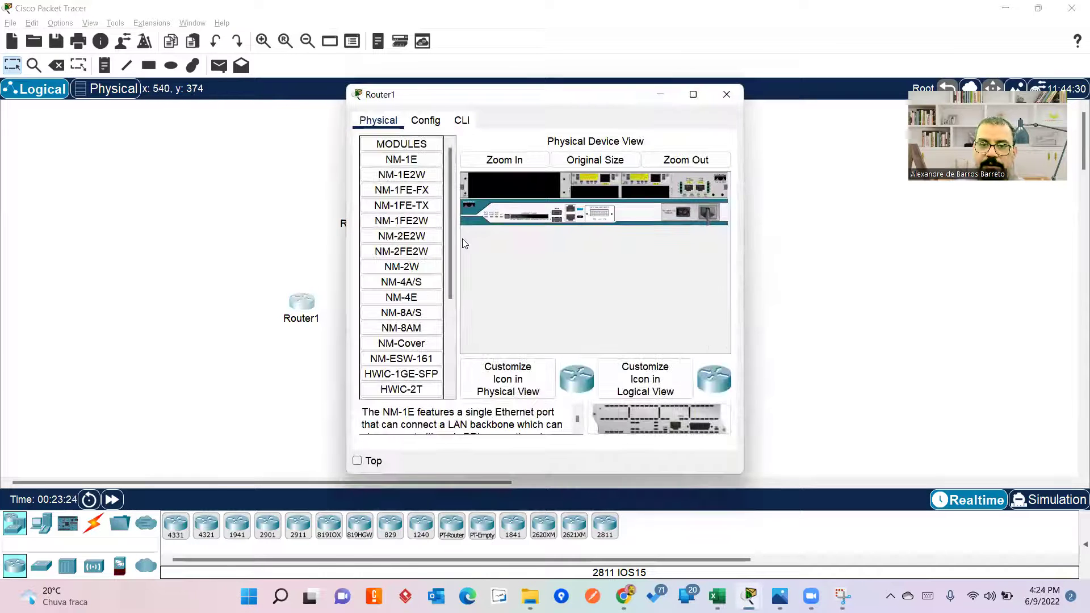
pyautogui.scroll(-4, 402, 284)
pyautogui.moveTo(402, 391); pyautogui.dragTo(657, 183)
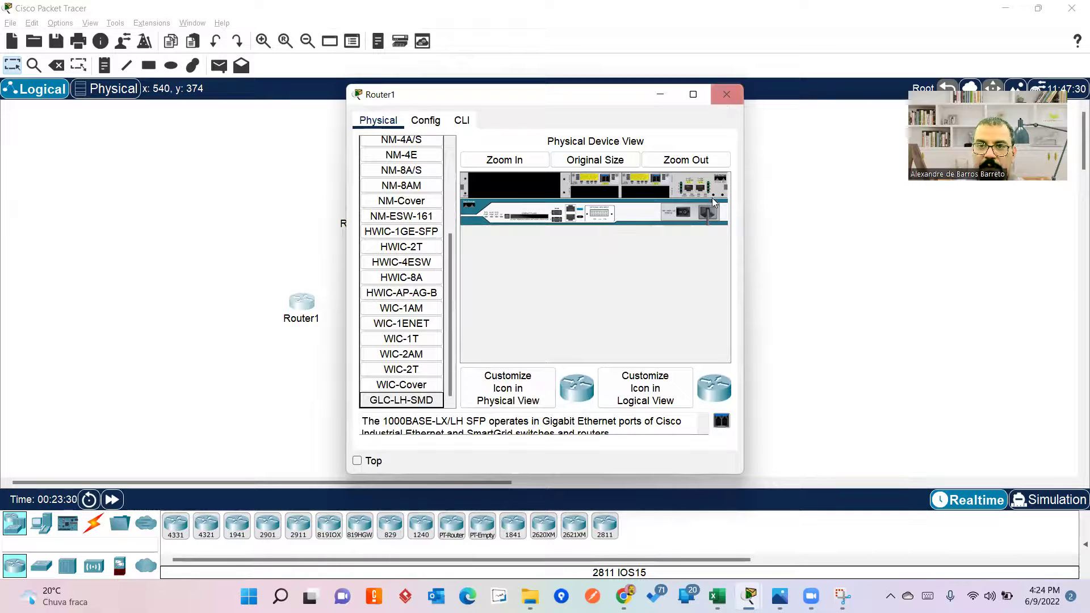
pyautogui.click(683, 218)
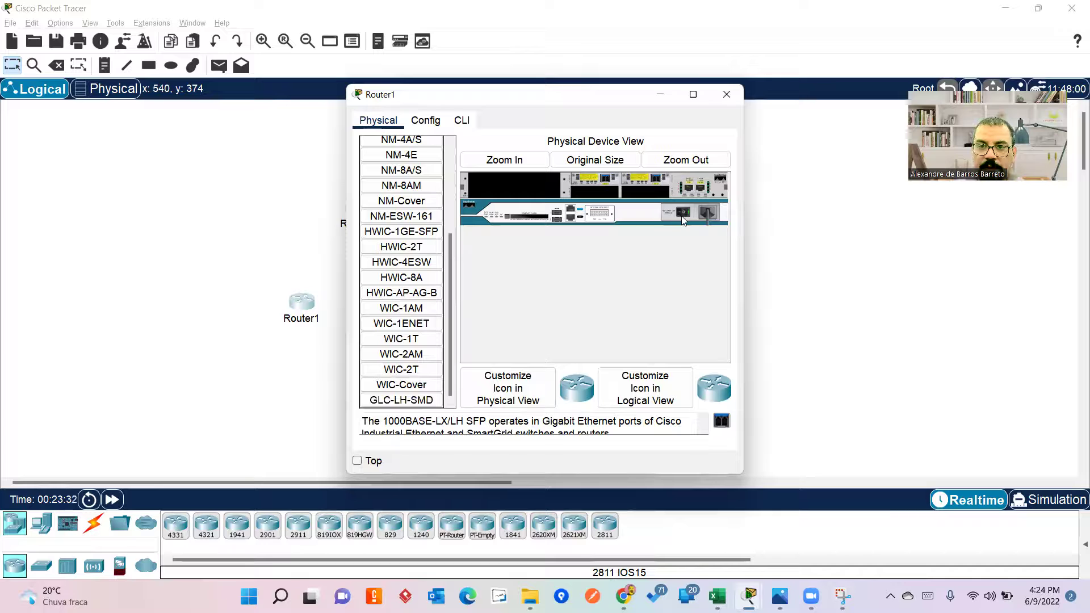
# Open the command line interface of Router1 and close the router's window.
pyautogui.click(425, 121)
pyautogui.click(602, 308)
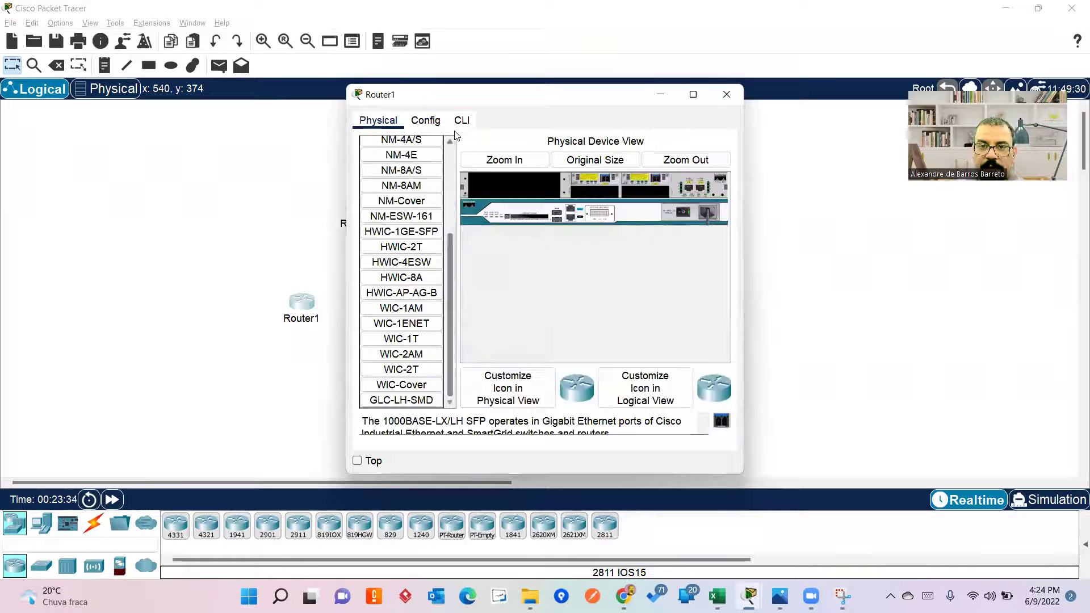
pyautogui.click(461, 121)
pyautogui.click(727, 95)
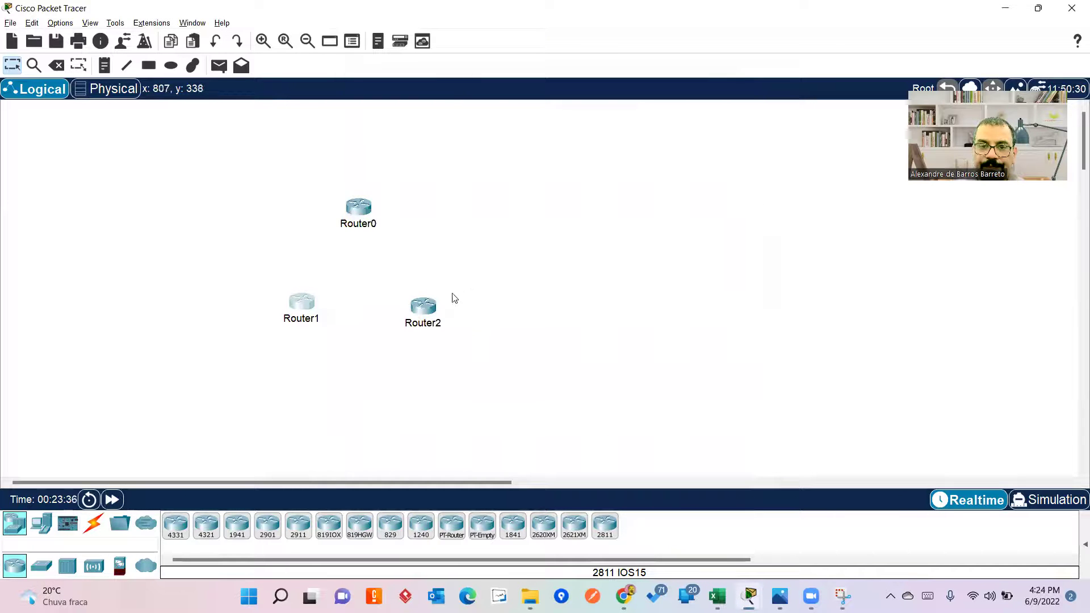
# Power off Router2 and install HWIC-1GE-SFP modules in its two upper HWIC slots.
pyautogui.click(426, 311)
pyautogui.scroll(-2, 408, 315)
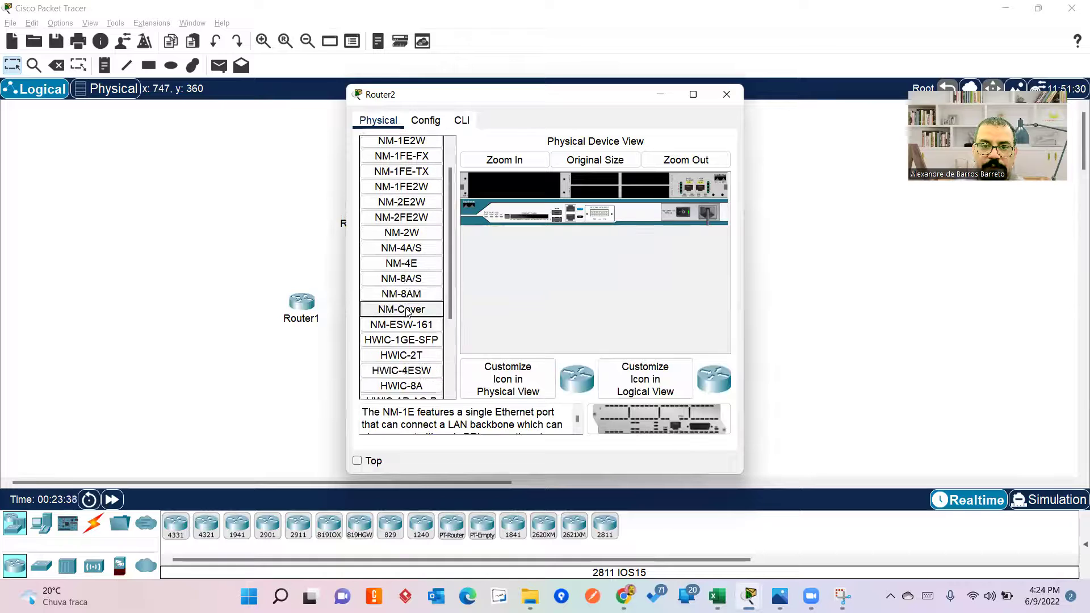
pyautogui.scroll(-4, 408, 312)
pyautogui.moveTo(426, 274); pyautogui.dragTo(565, 185)
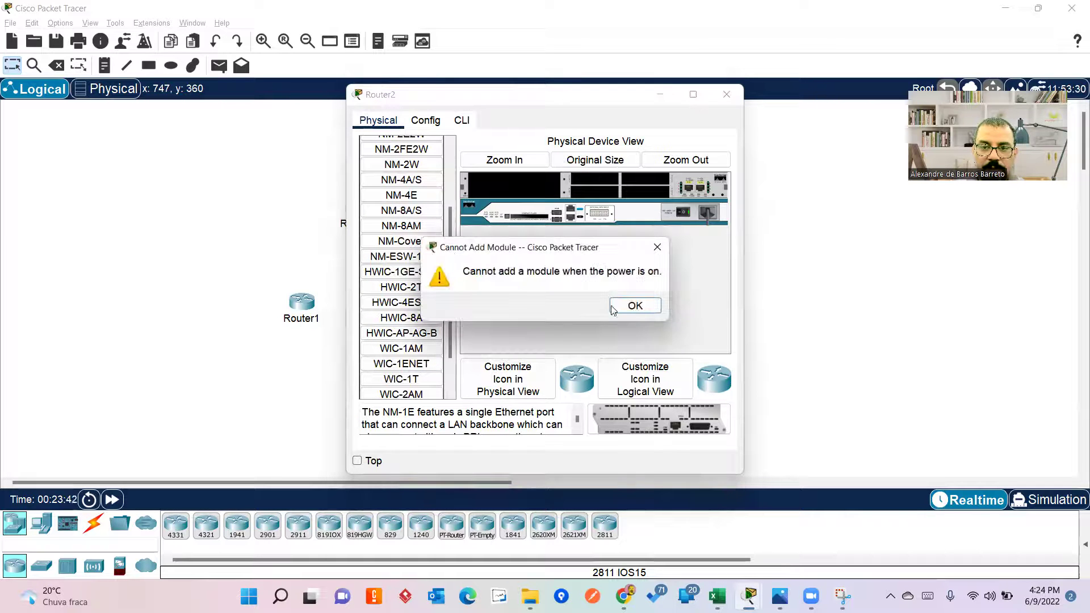
pyautogui.click(613, 310)
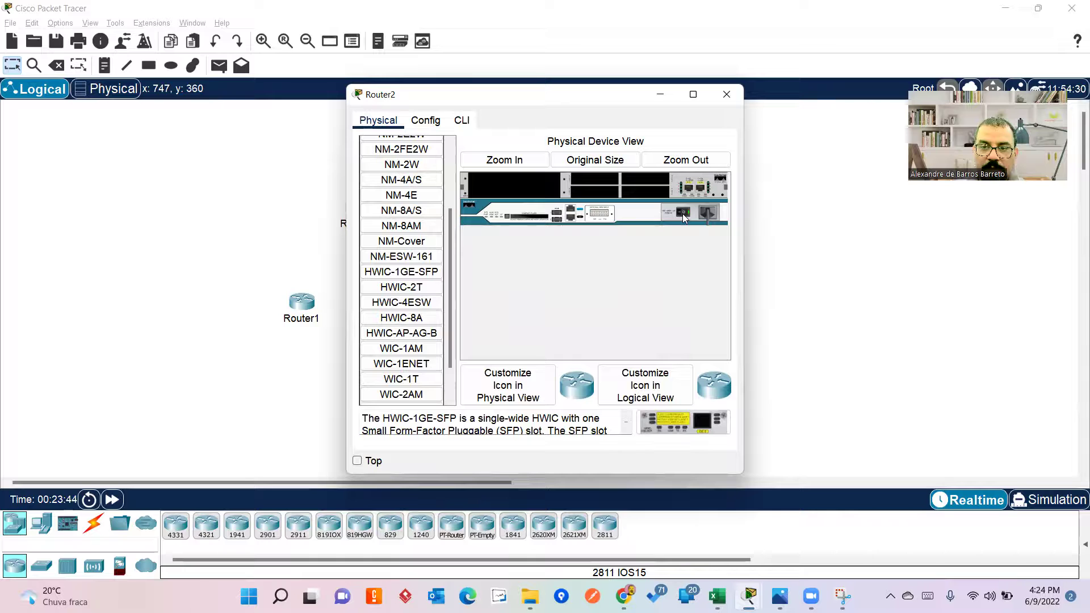
pyautogui.moveTo(404, 272); pyautogui.dragTo(598, 183)
pyautogui.moveTo(426, 272); pyautogui.dragTo(647, 183)
# Install GLC-LH-SMD transceivers in both HWIC-1GE-SFP modules of Router2, power the router back on and close its window.
pyautogui.scroll(-1, 402, 380)
pyautogui.moveTo(401, 397); pyautogui.dragTo(657, 193)
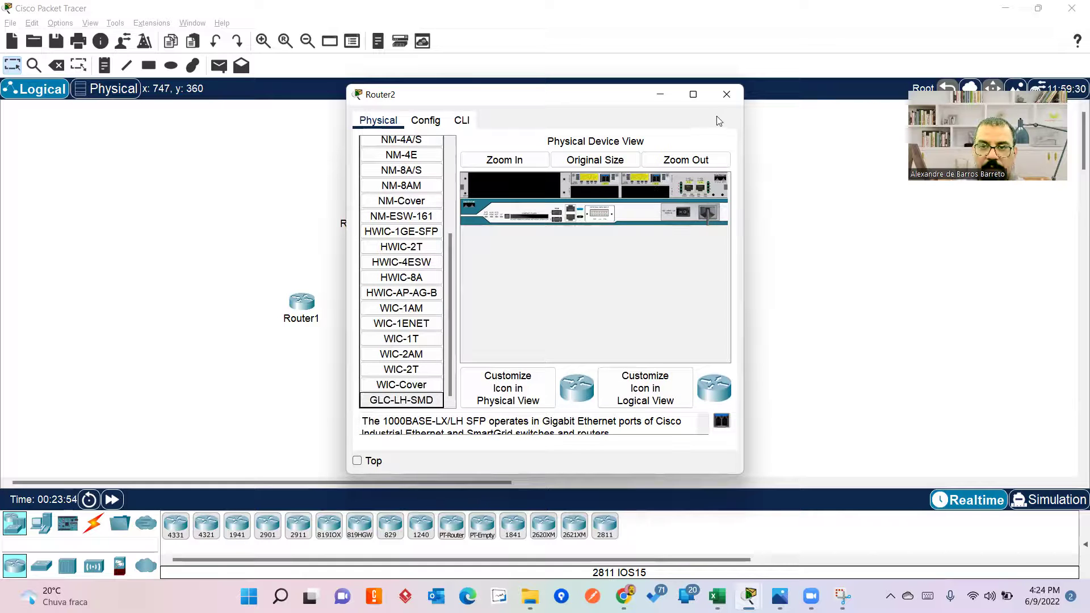
pyautogui.click(684, 216)
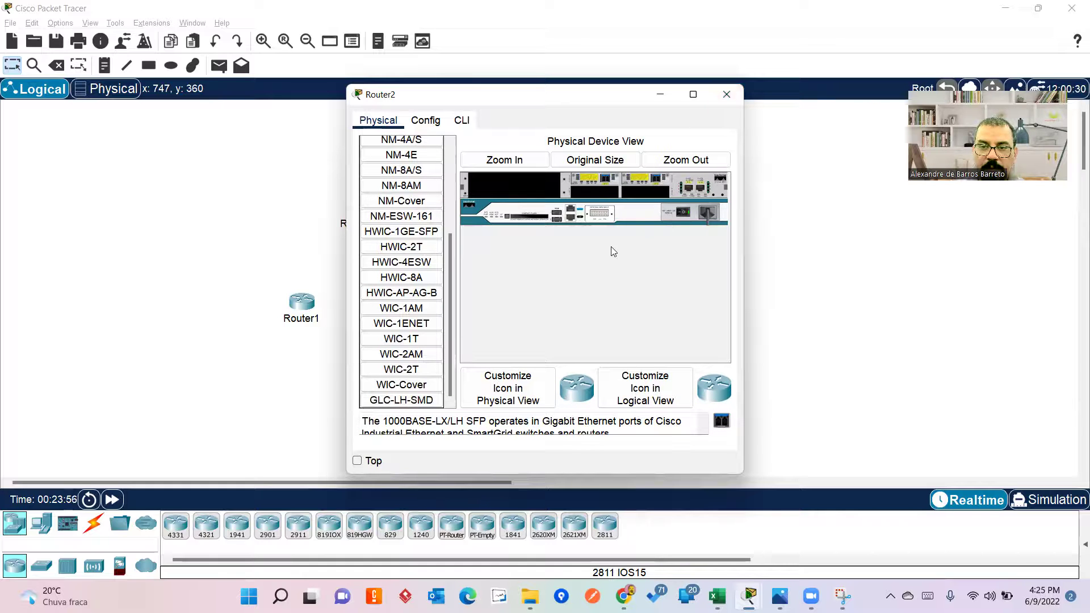
pyautogui.click(728, 95)
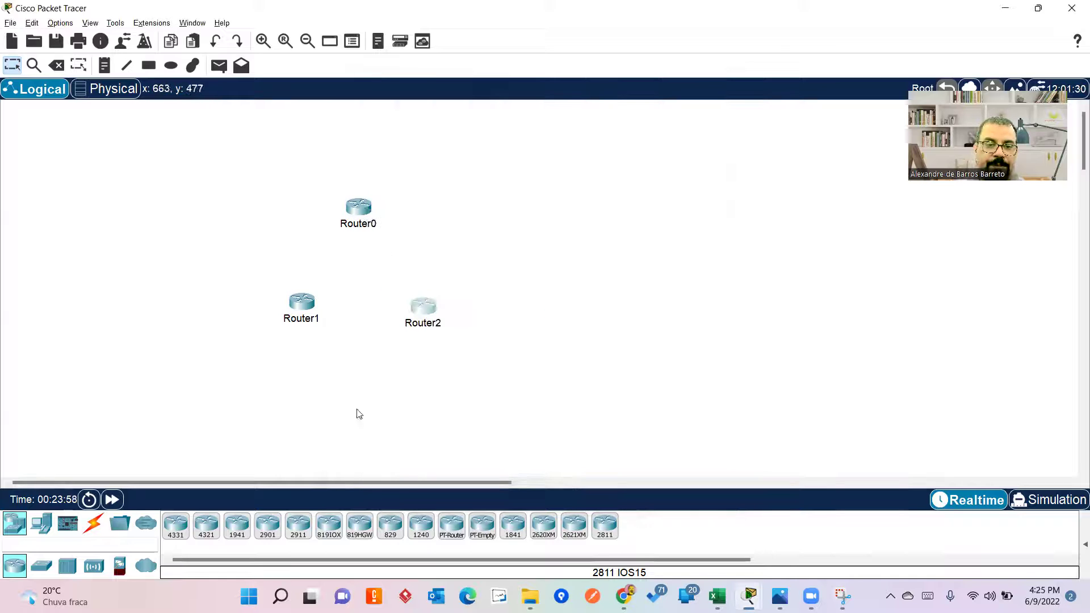
# Connect GigabitEthernet0/3/0 of Router0 to GigabitEthernet0/3/0 of Router1 with a fiber cable.
pyautogui.click(89, 526)
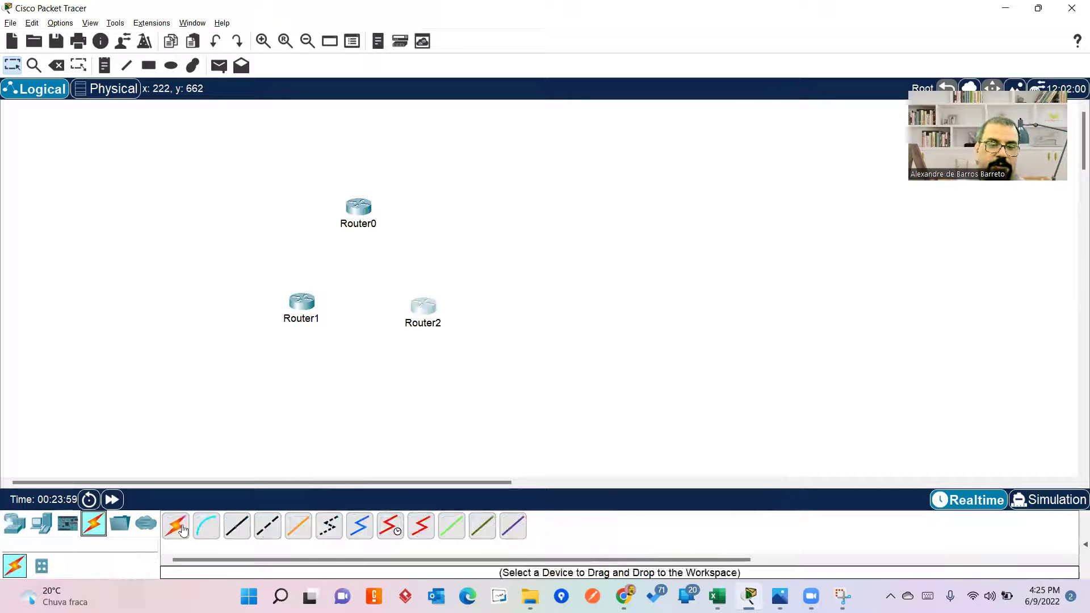
pyautogui.click(296, 526)
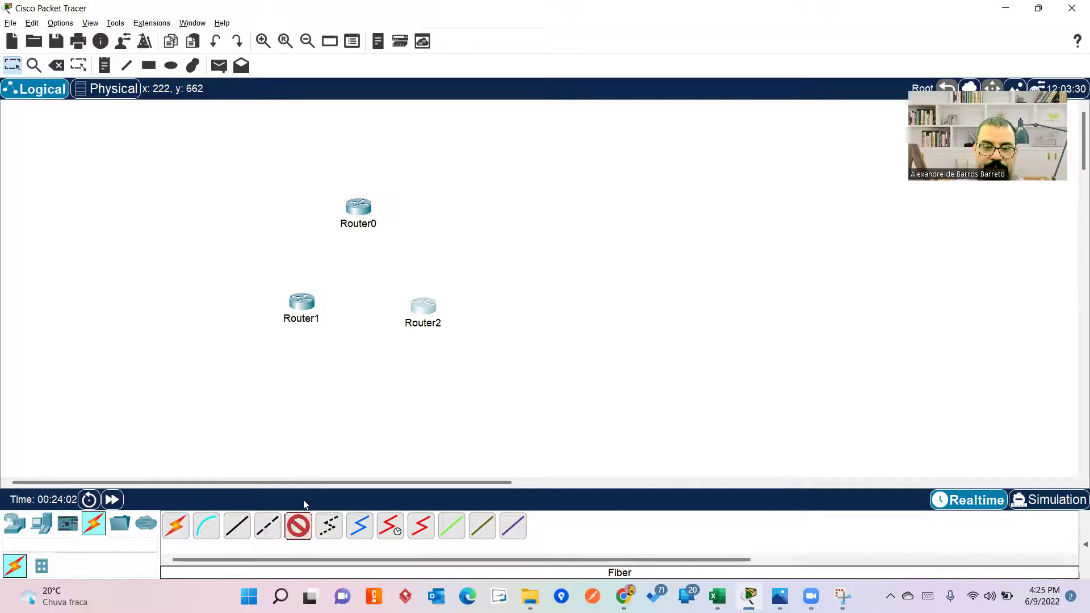
pyautogui.click(298, 527)
pyautogui.click(299, 526)
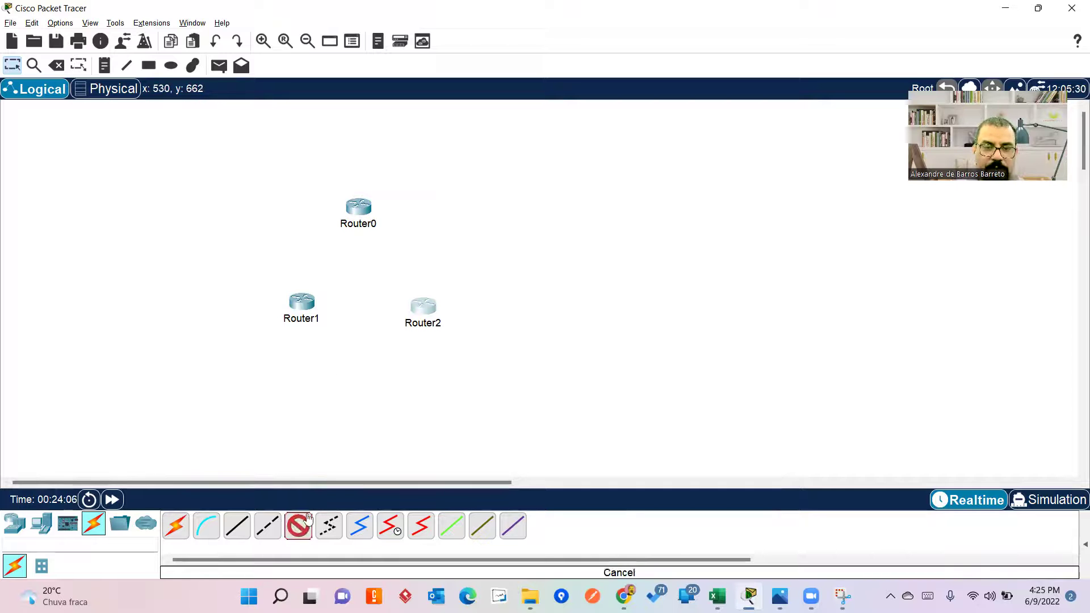
pyautogui.click(355, 213)
pyautogui.click(375, 271)
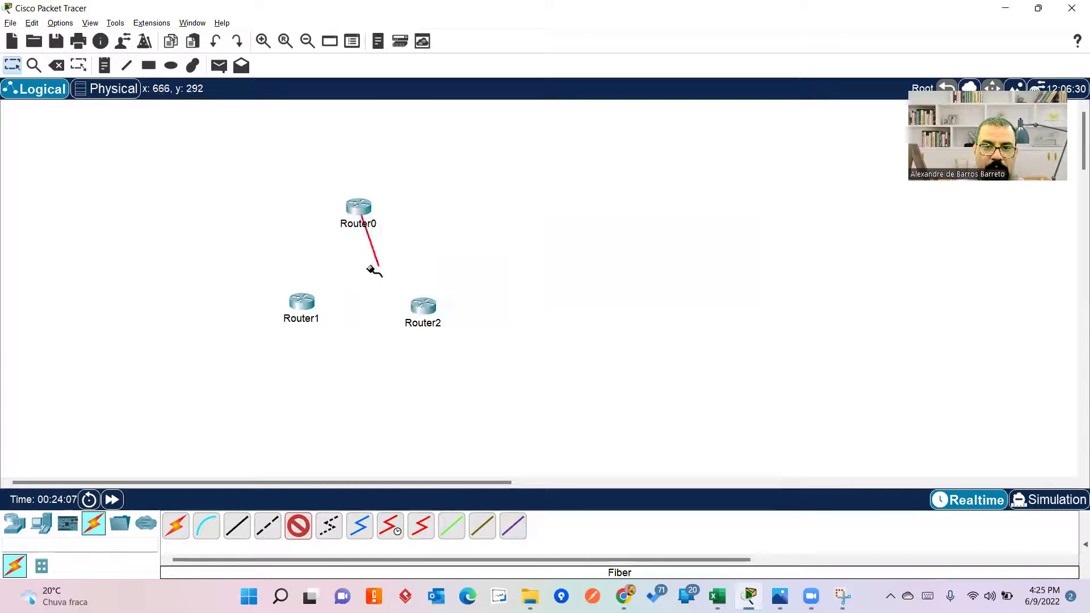
pyautogui.click(301, 312)
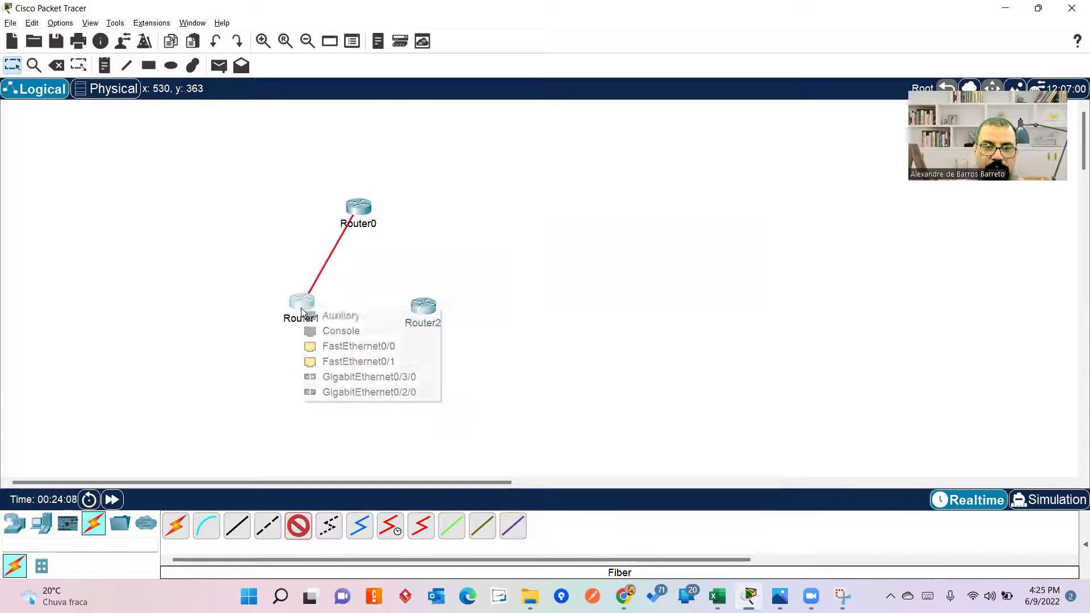
pyautogui.click(343, 376)
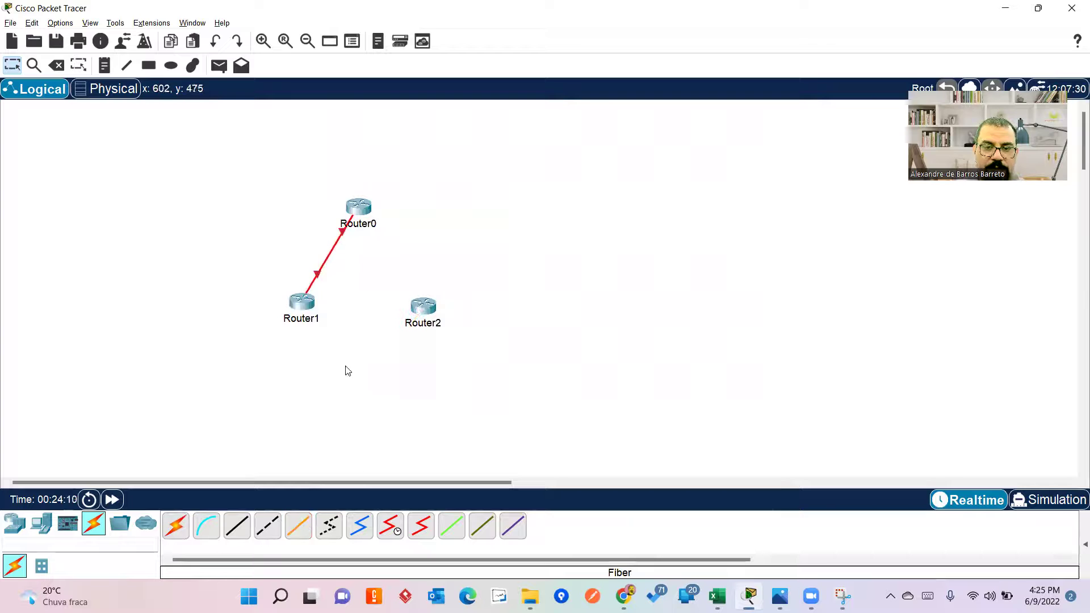
# Connect GigabitEthernet0/2/0 of Router0 to a GigabitEthernet port of Router2 with a fiber cable.
pyautogui.click(298, 527)
pyautogui.click(352, 206)
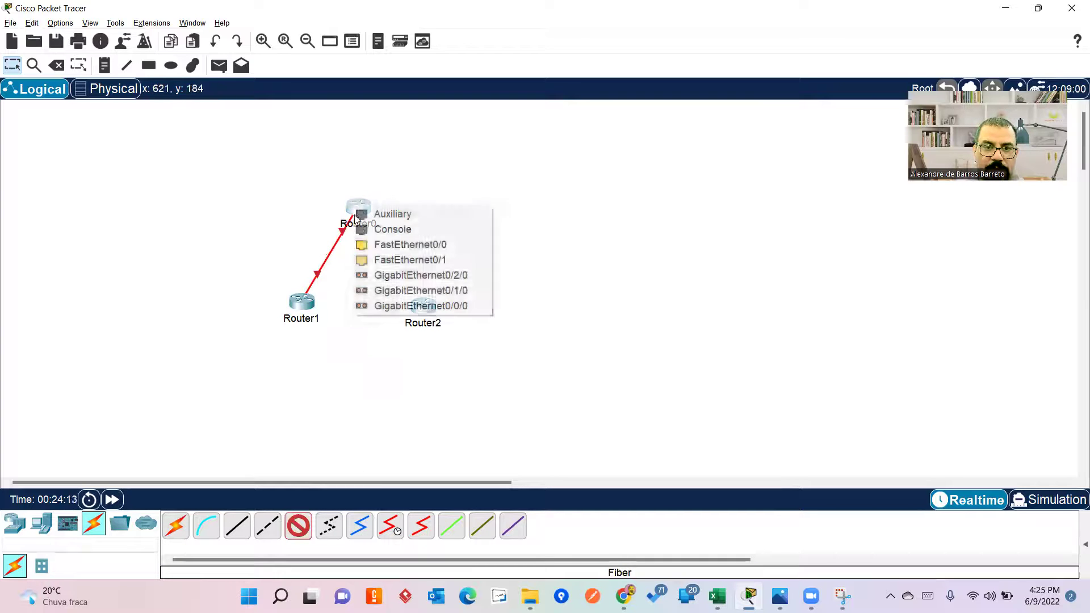
pyautogui.click(401, 276)
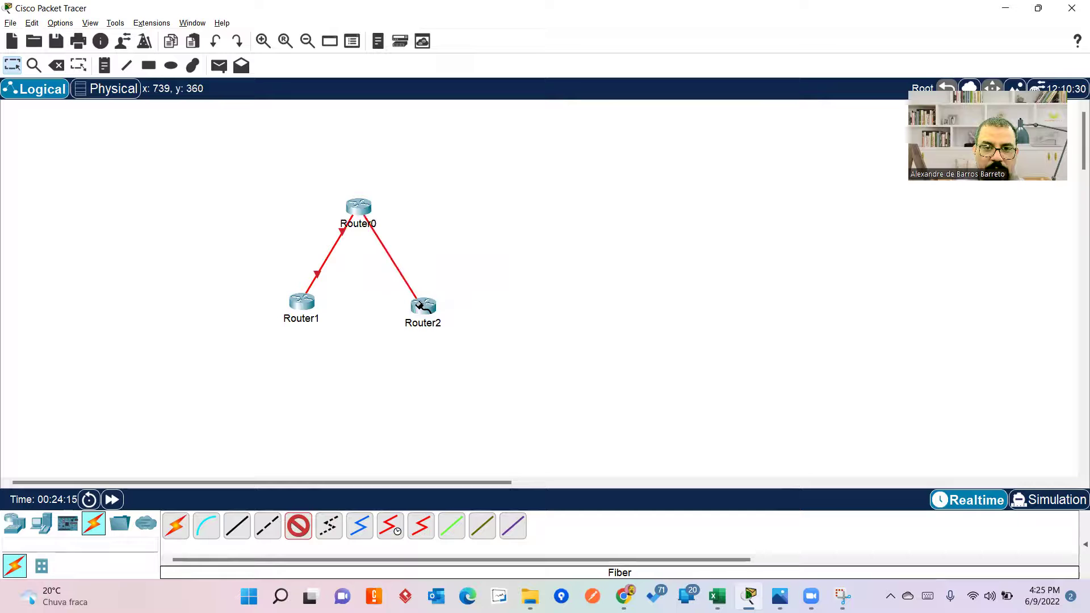
pyautogui.click(420, 302)
pyautogui.click(443, 376)
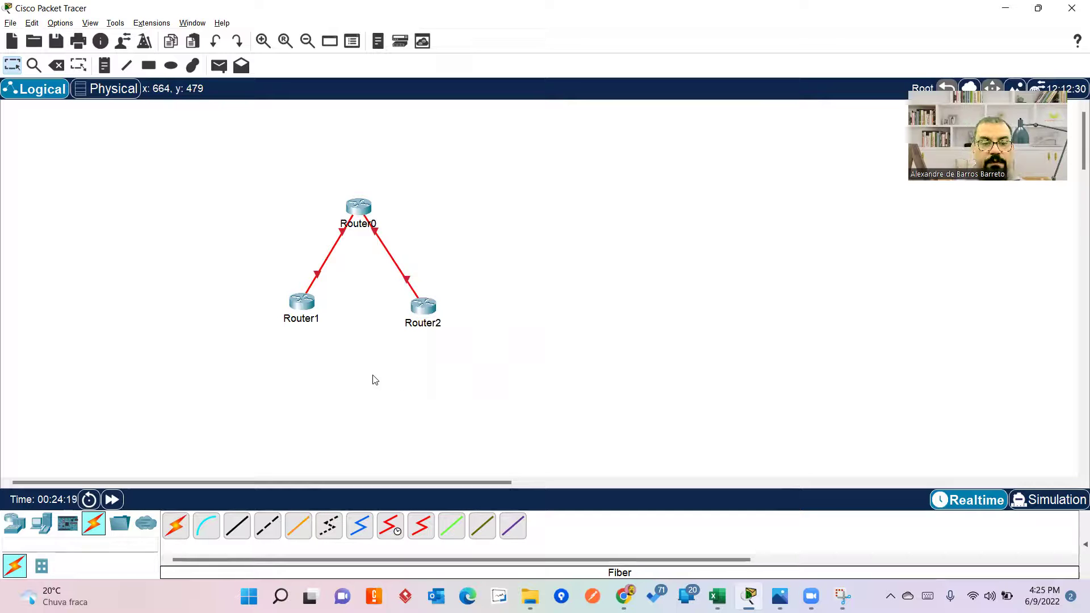
# Add two more 2811 routers to the logical workspace, one to the right of Router2 and one to the left of Router1.
pyautogui.click(16, 524)
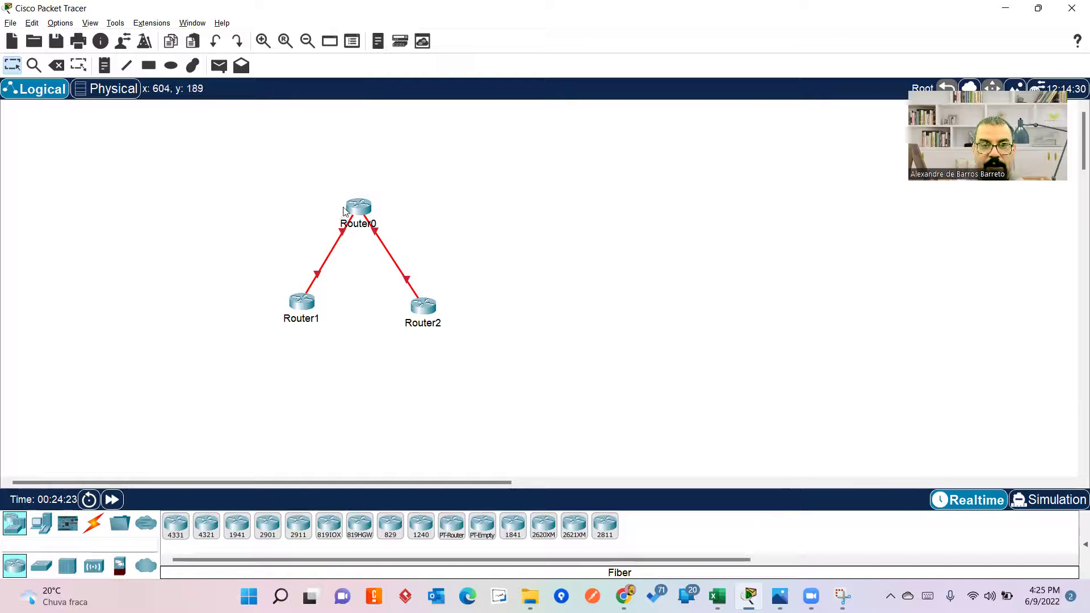
pyautogui.click(605, 526)
pyautogui.click(542, 298)
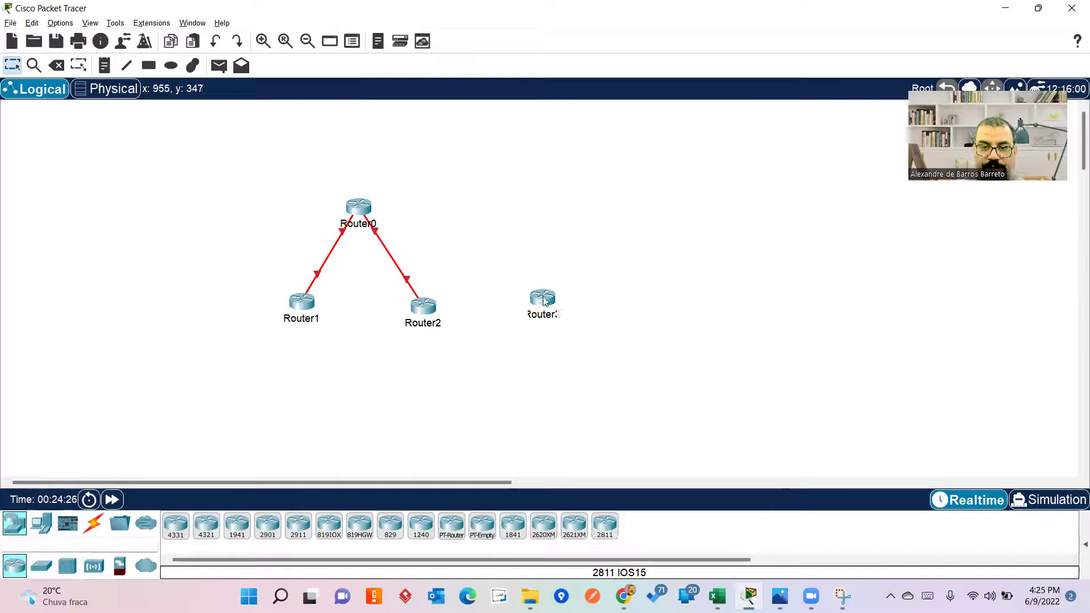
pyautogui.click(605, 527)
pyautogui.click(165, 305)
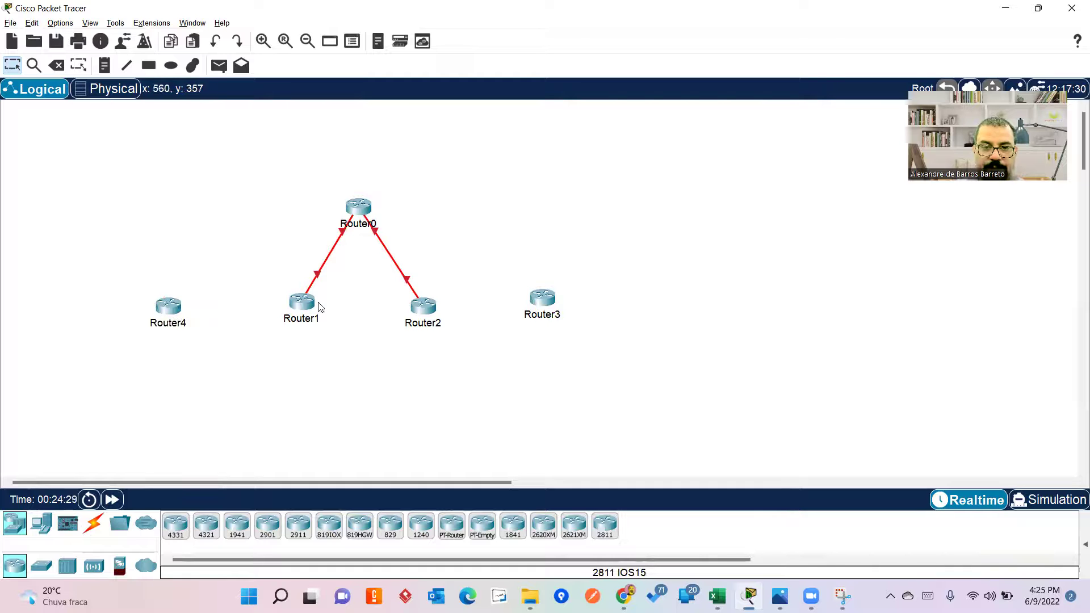
# Power off Router4 and install HWIC-1GE-SFP modules in its two upper HWIC slots.
pyautogui.click(93, 523)
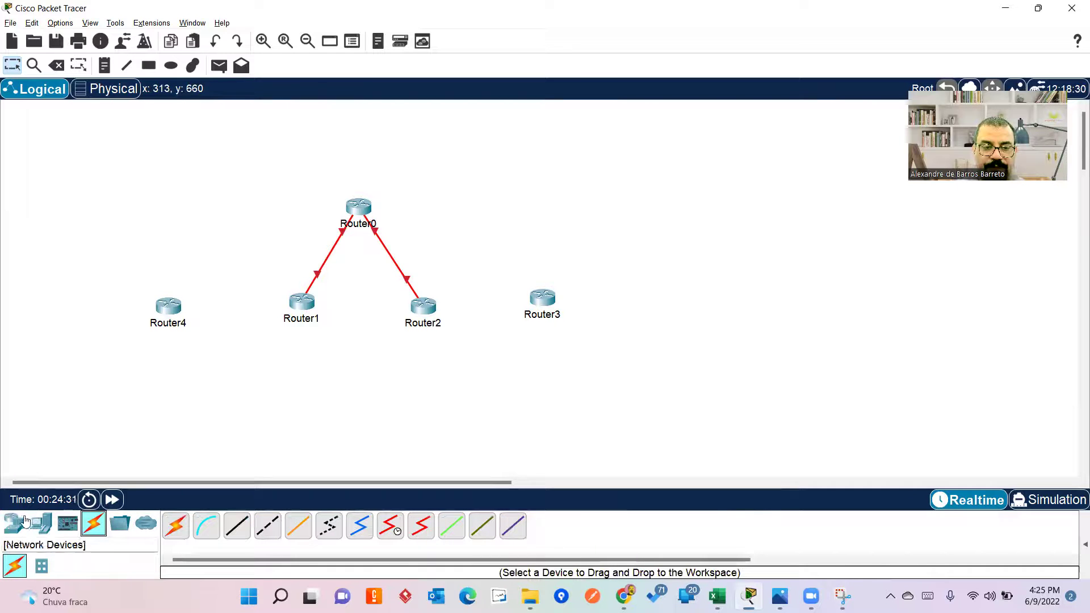
pyautogui.click(168, 307)
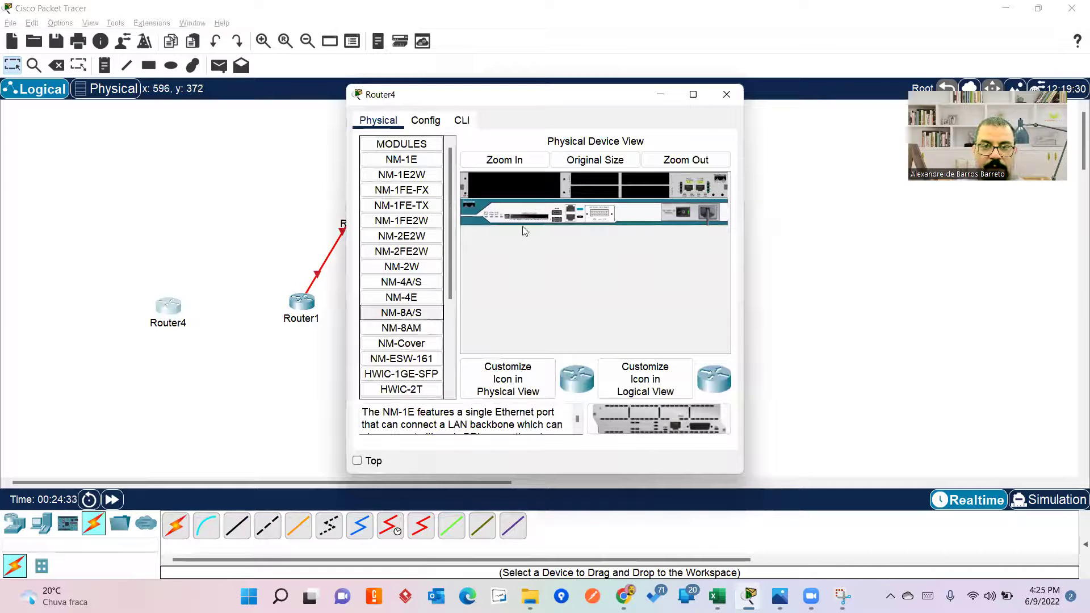
pyautogui.scroll(-2, 403, 318)
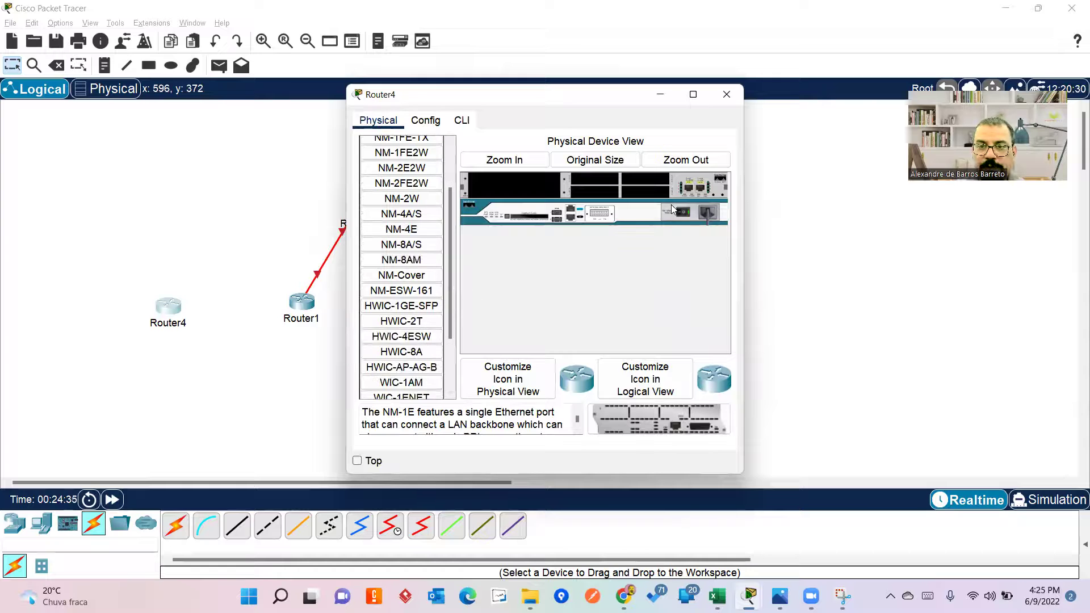
pyautogui.moveTo(401, 306); pyautogui.dragTo(592, 186)
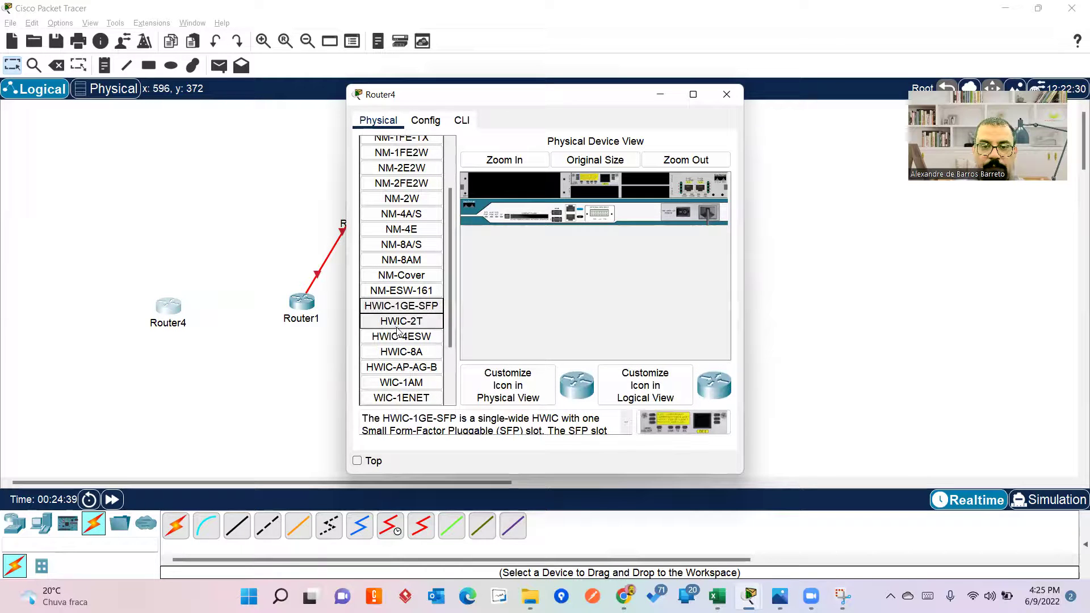
pyautogui.moveTo(401, 306); pyautogui.dragTo(641, 187)
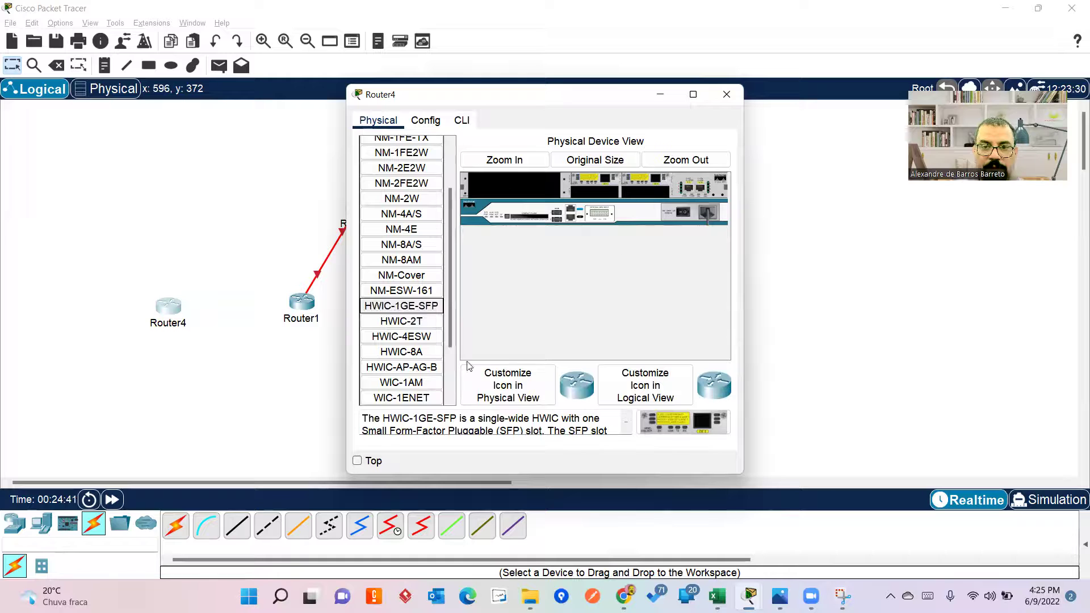
# Install GLC-LH-SMD transceivers in both HWIC-1GE-SFP modules of Router4, power the router back on and close its window.
pyautogui.scroll(-3, 435, 372)
pyautogui.moveTo(398, 384); pyautogui.dragTo(605, 181)
pyautogui.moveTo(429, 399); pyautogui.dragTo(658, 181)
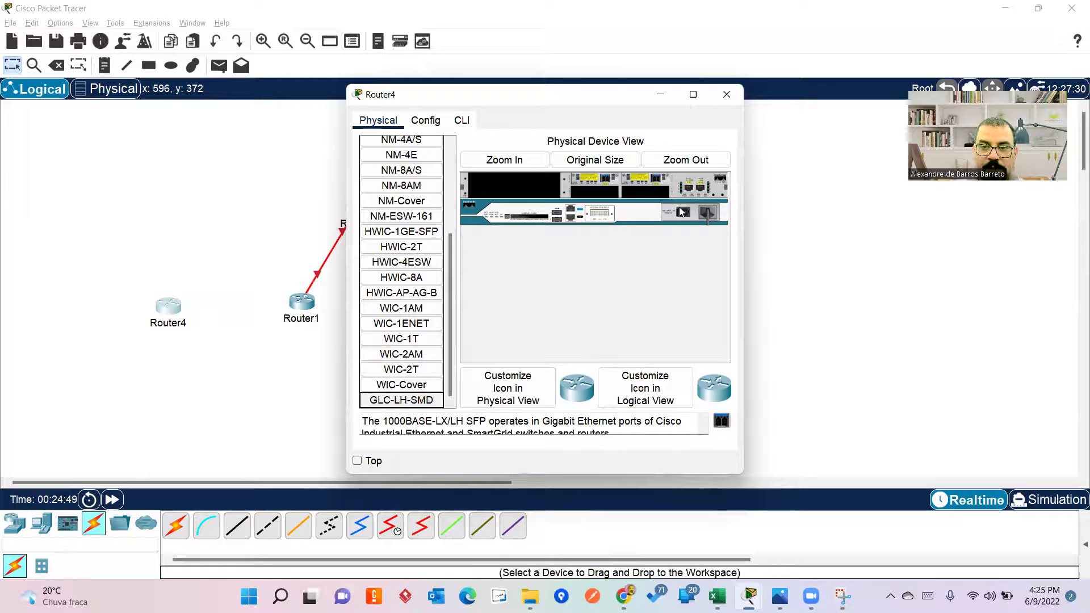
pyautogui.moveTo(685, 214); pyautogui.dragTo(685, 214)
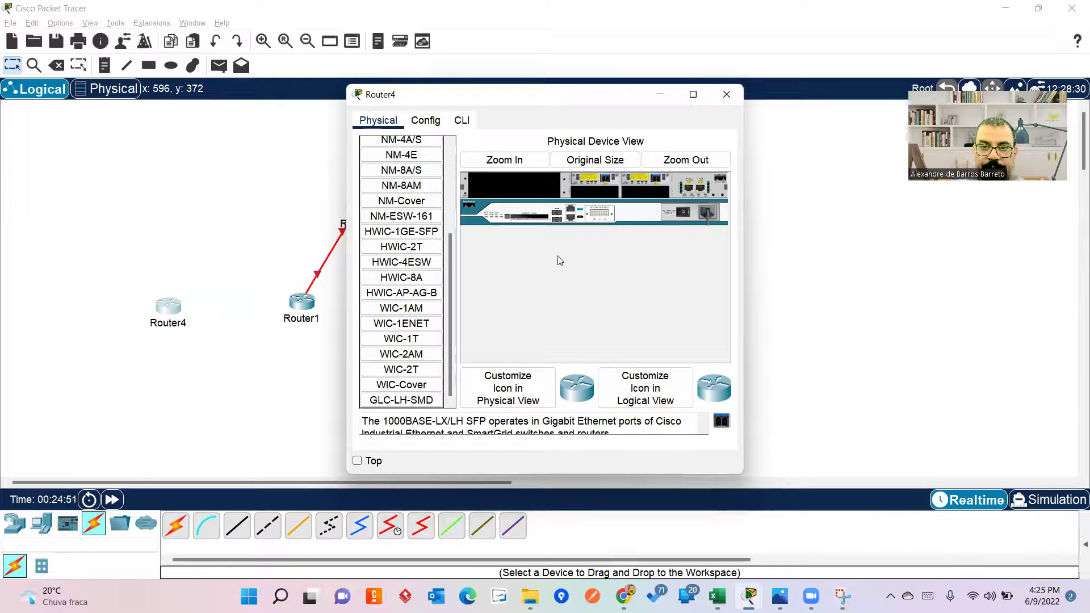
pyautogui.click(458, 124)
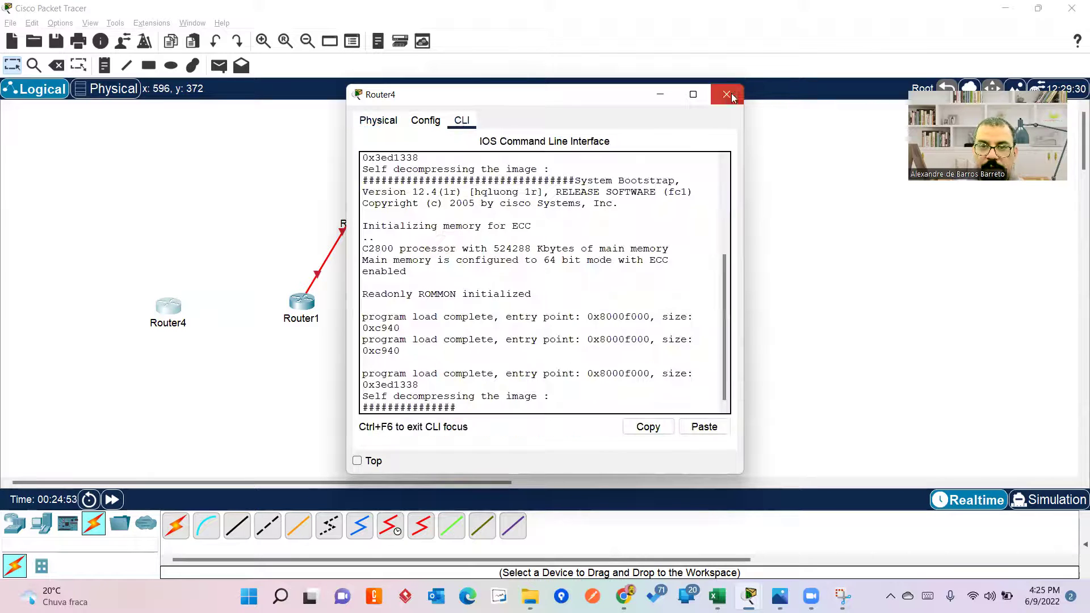
pyautogui.click(726, 95)
# Power off Router3 and install HWIC-1GE-SFP modules in its two upper HWIC slots.
pyautogui.click(541, 300)
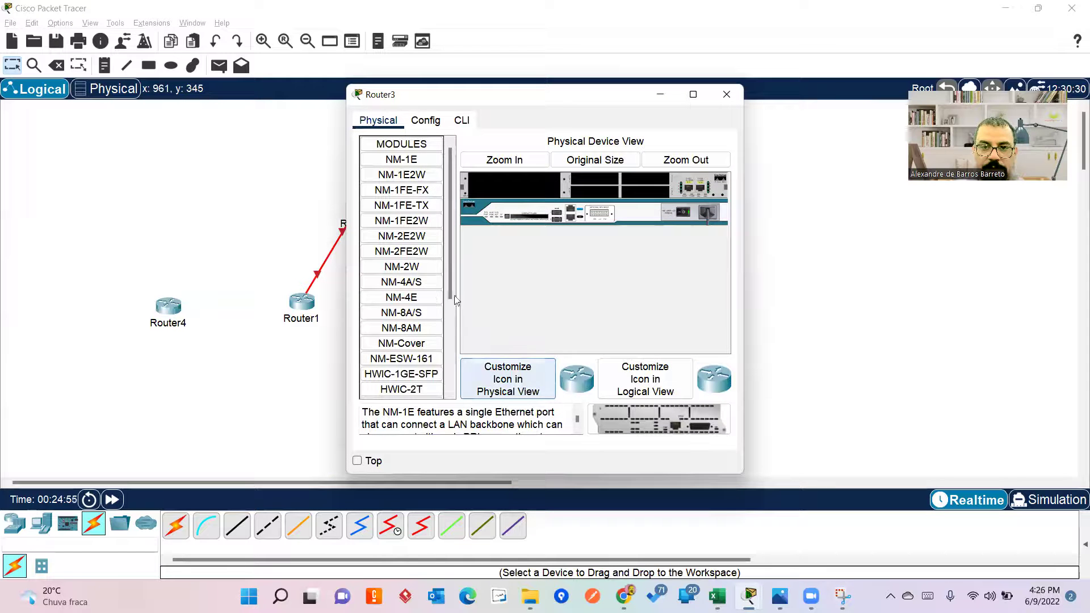
pyautogui.scroll(-3, 402, 358)
pyautogui.moveTo(403, 237); pyautogui.dragTo(603, 192)
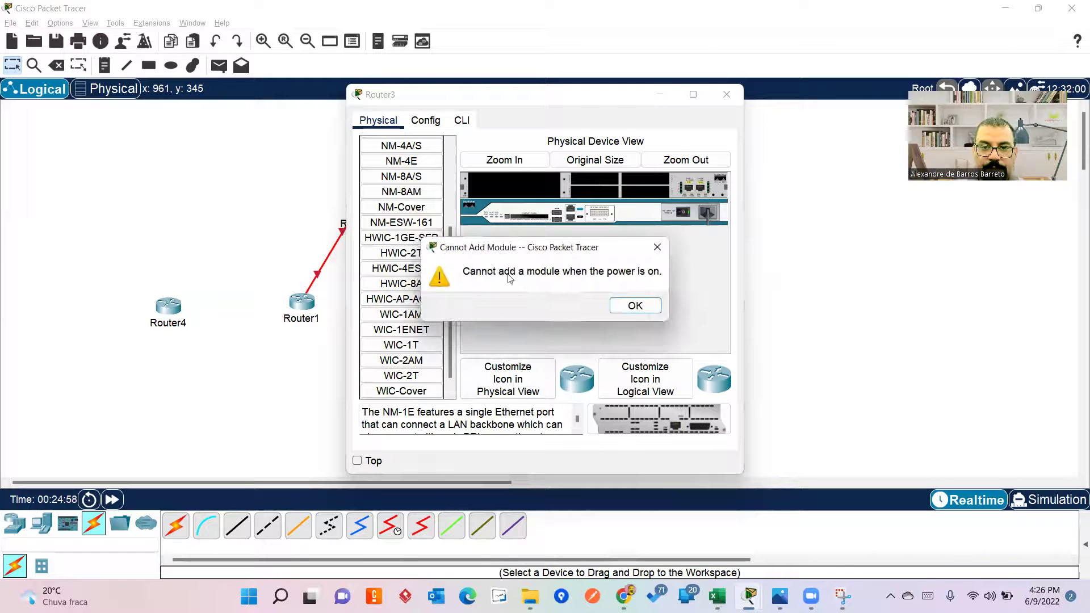
pyautogui.click(634, 306)
pyautogui.moveTo(416, 242); pyautogui.dragTo(595, 183)
pyautogui.moveTo(403, 237); pyautogui.dragTo(646, 184)
# Install GLC-LH-SMD transceivers in both HWIC-1GE-SFP modules of Router3, power the router back on and close its window.
pyautogui.scroll(-1, 409, 374)
pyautogui.moveTo(403, 397); pyautogui.dragTo(607, 187)
pyautogui.moveTo(435, 399); pyautogui.dragTo(656, 185)
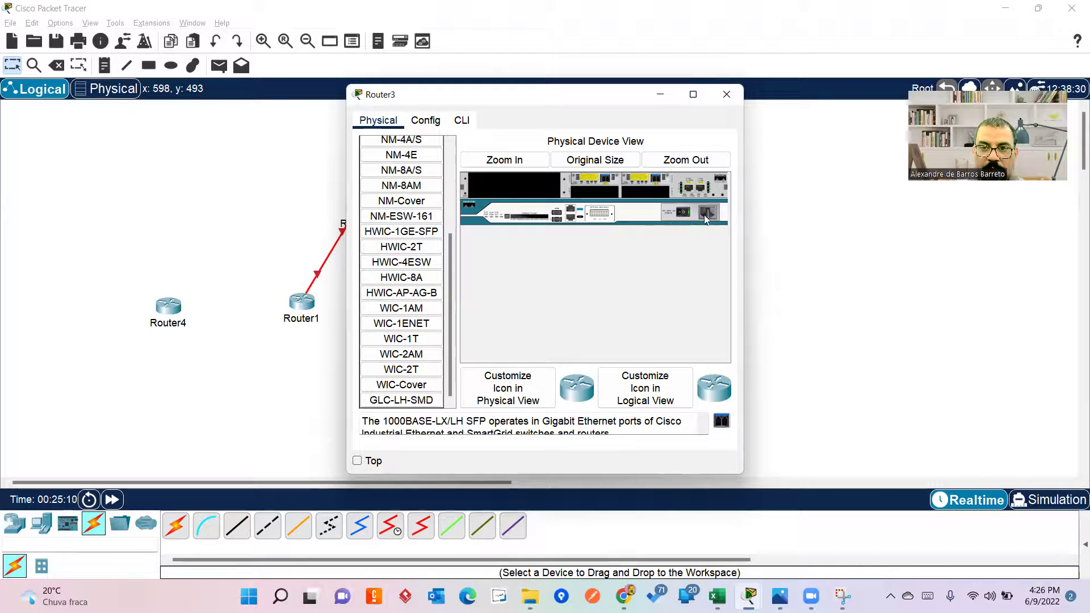
pyautogui.click(726, 94)
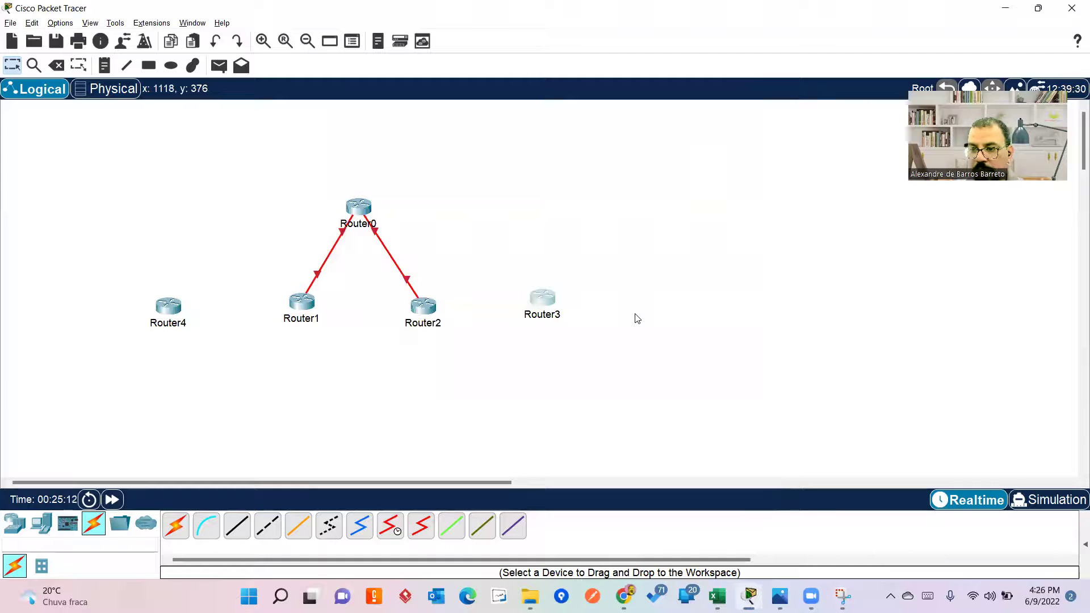
# Move Router4 and Router3 side by side below Router1, with Router4 on the left.
pyautogui.moveTo(164, 311); pyautogui.dragTo(208, 402)
pyautogui.moveTo(542, 299); pyautogui.dragTo(350, 397)
pyautogui.moveTo(221, 394); pyautogui.dragTo(241, 393)
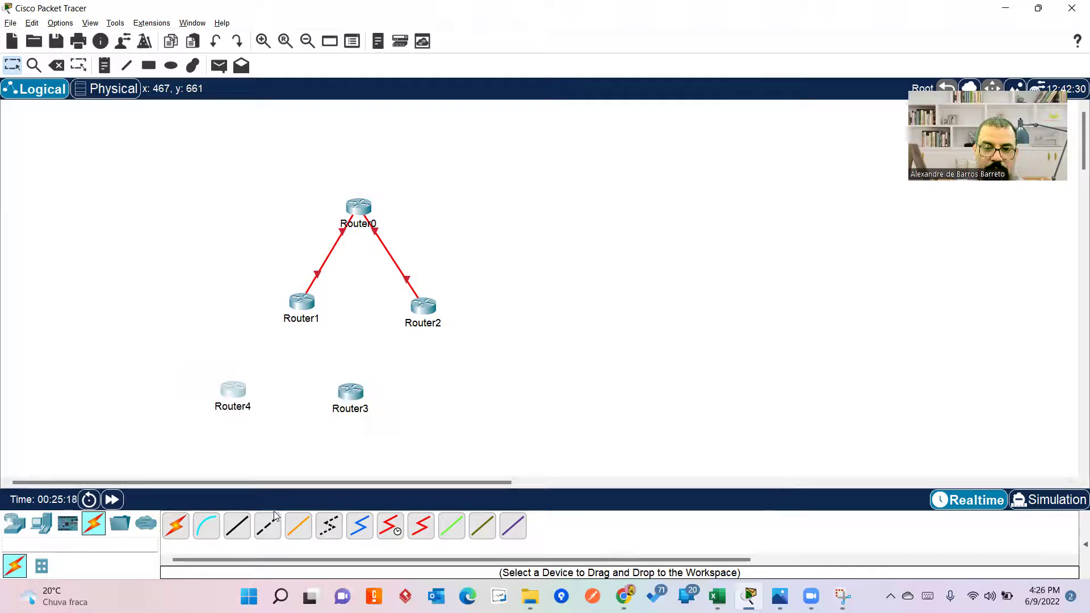
# Link Router1's GigabitEthernet0/2/0 port to Router4's GigabitEthernet0/3/0 port with a fiber cable.
pyautogui.click(301, 305)
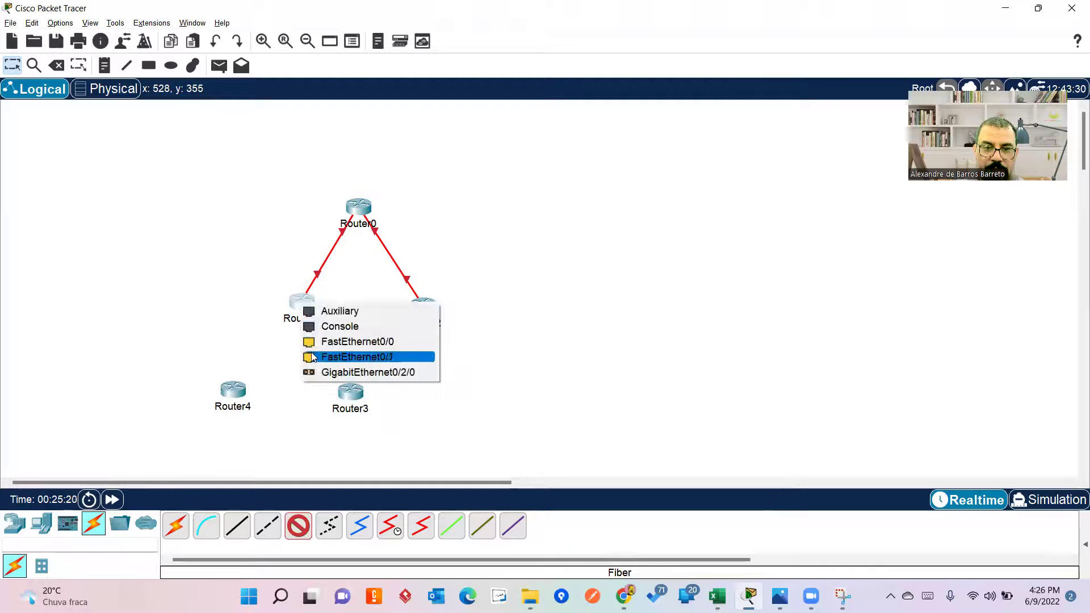
pyautogui.click(312, 373)
pyautogui.click(237, 392)
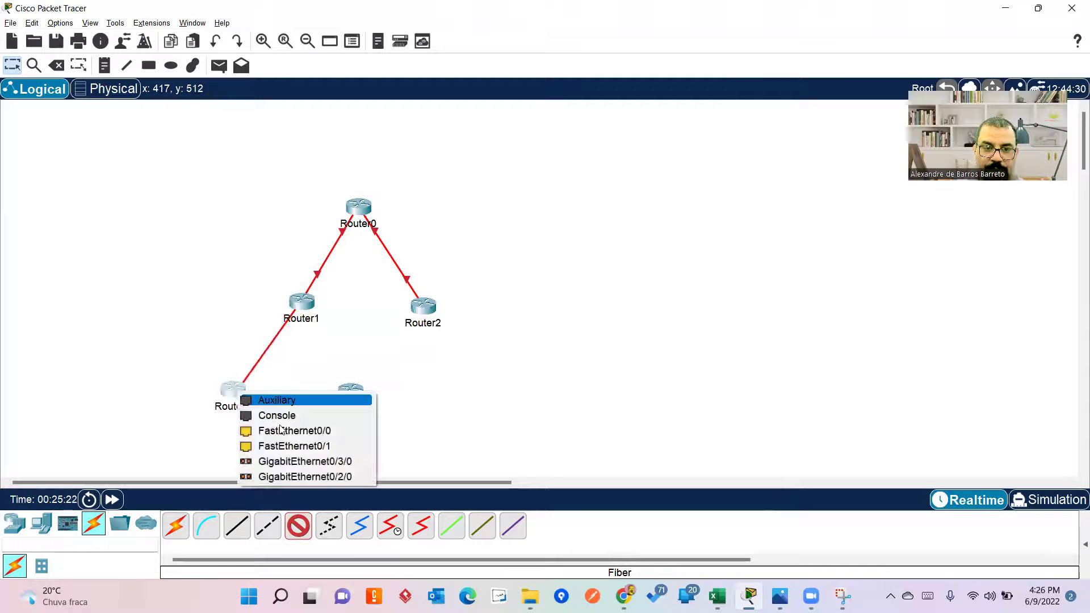
pyautogui.click(289, 461)
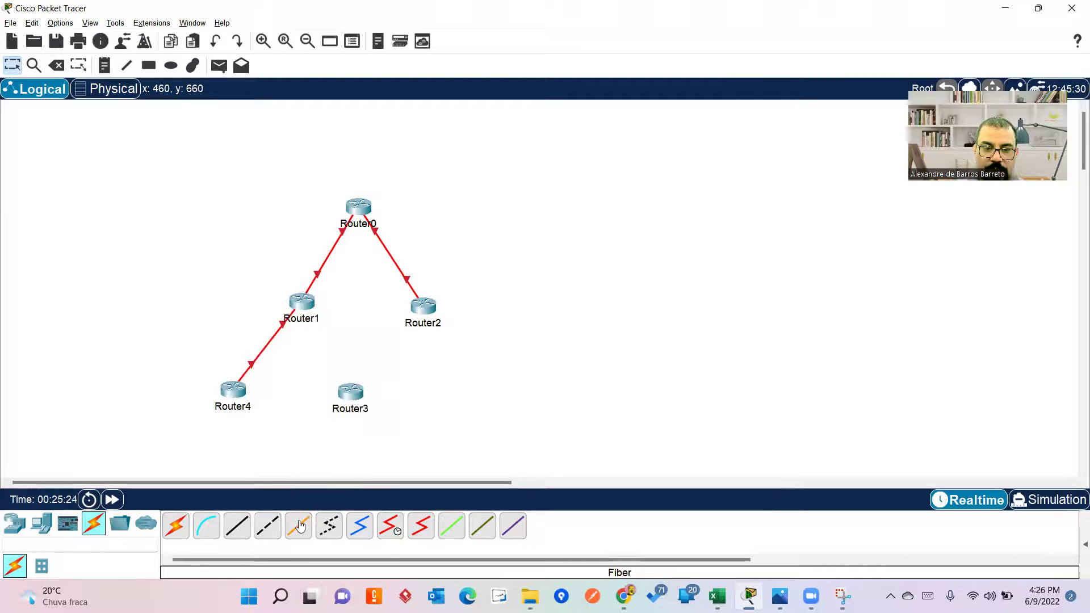
# Link Router2 to Router3's GigabitEthernet0/3/0 port with a fiber cable.
pyautogui.click(297, 304)
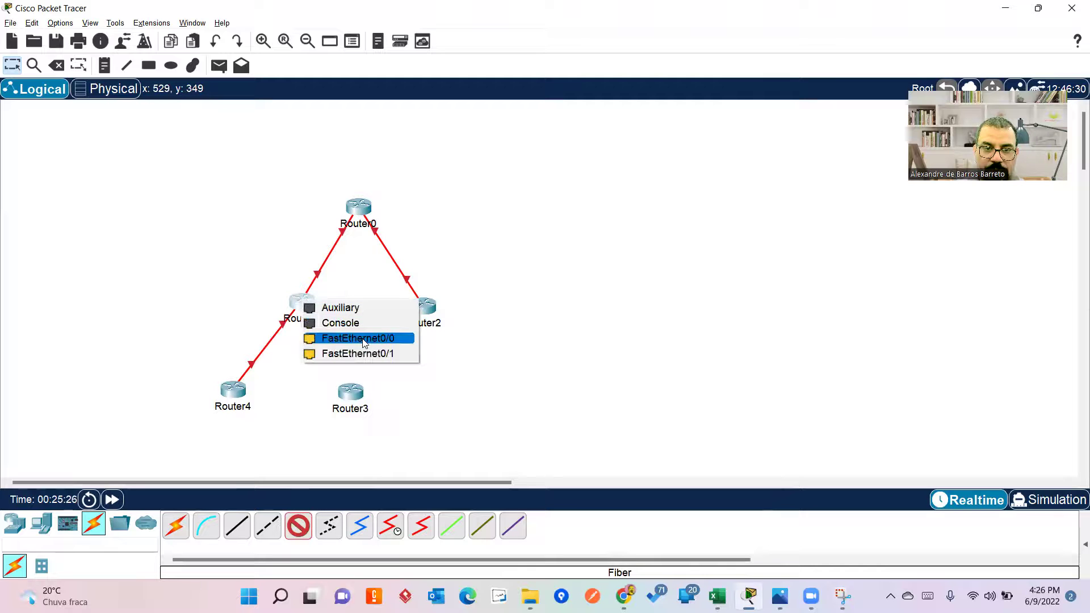
pyautogui.click(282, 296)
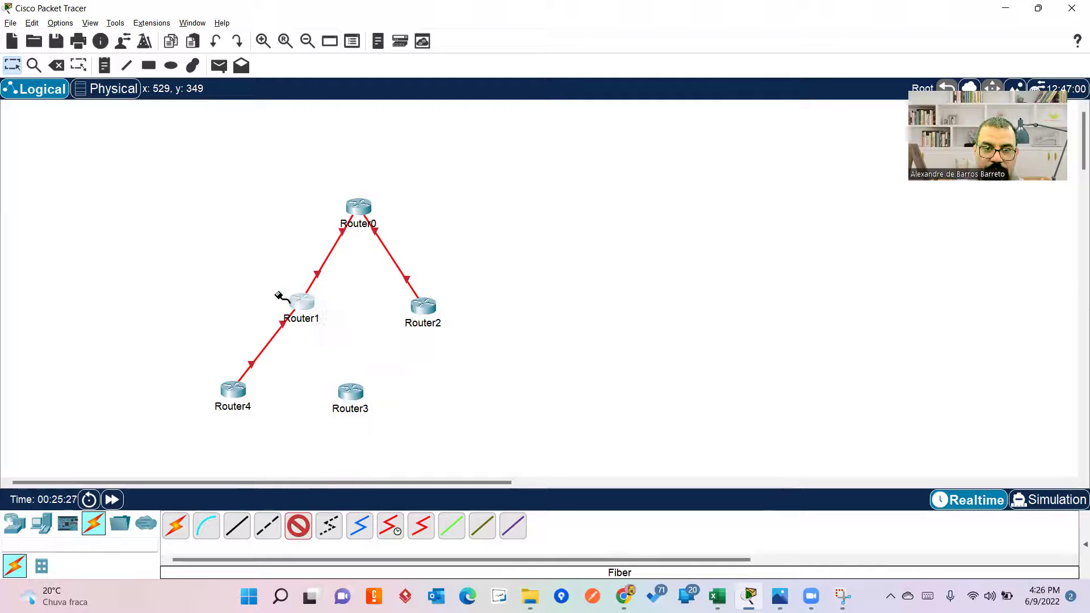
pyautogui.click(430, 307)
pyautogui.click(440, 377)
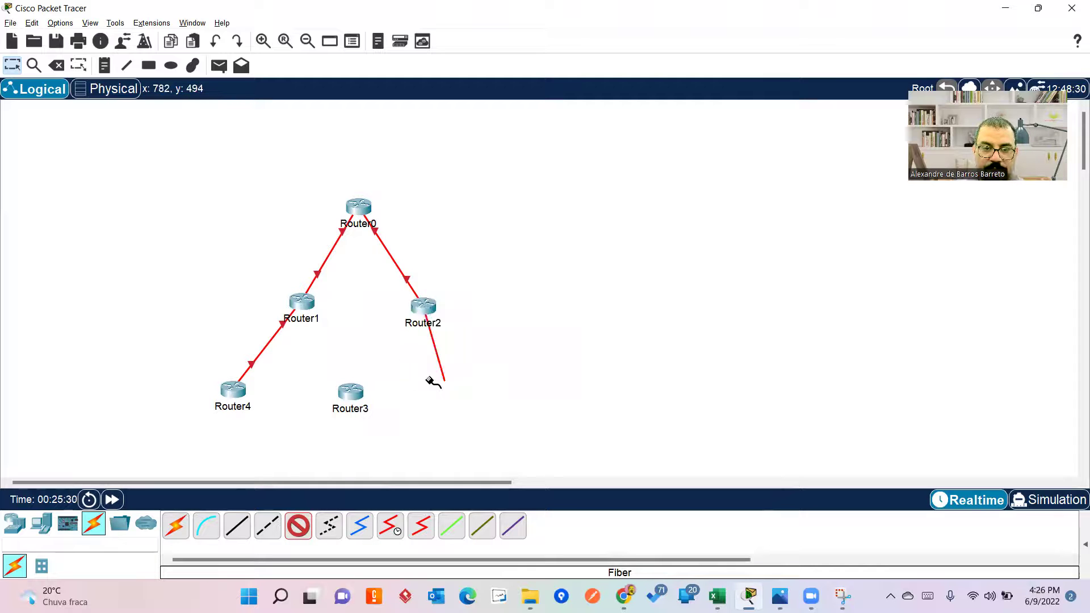
pyautogui.click(350, 394)
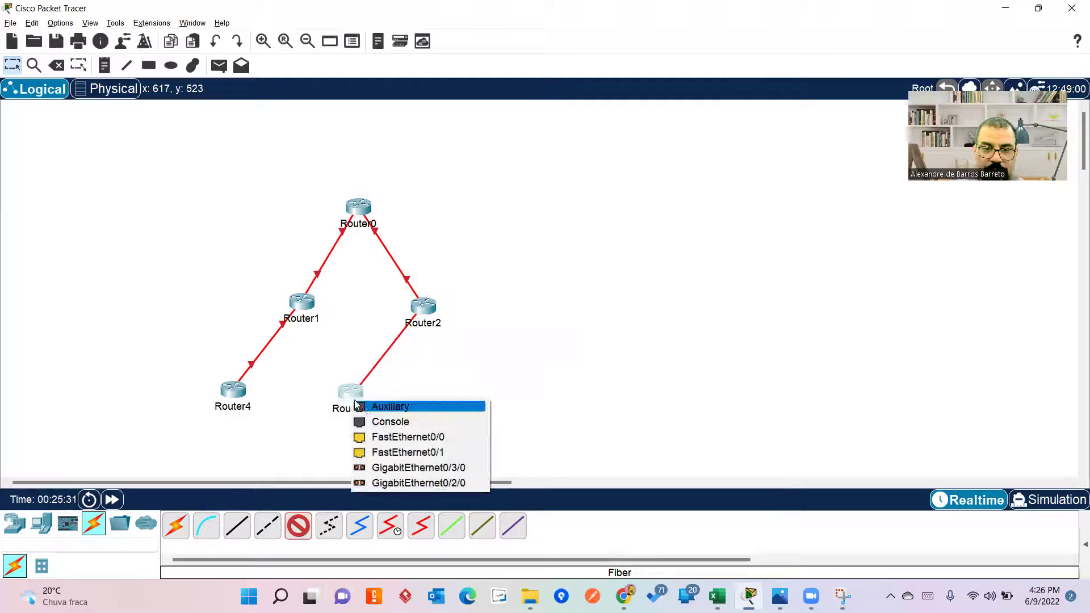
pyautogui.click(378, 468)
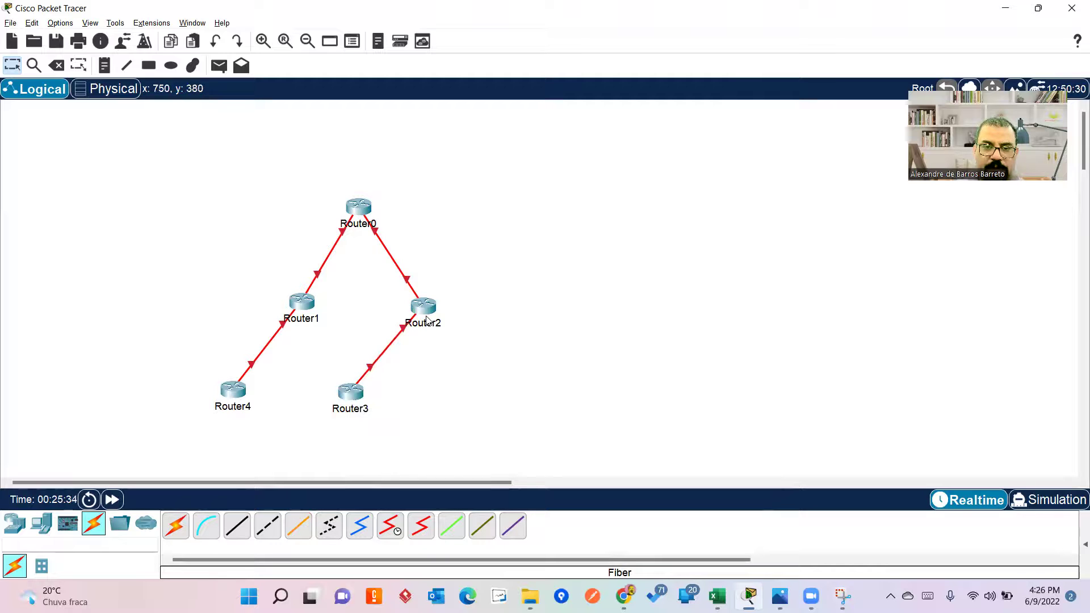
# Arrange the lower routers so Router3 sits directly below Router2 and Router4 directly below Router1.
pyautogui.moveTo(368, 402); pyautogui.dragTo(565, 322)
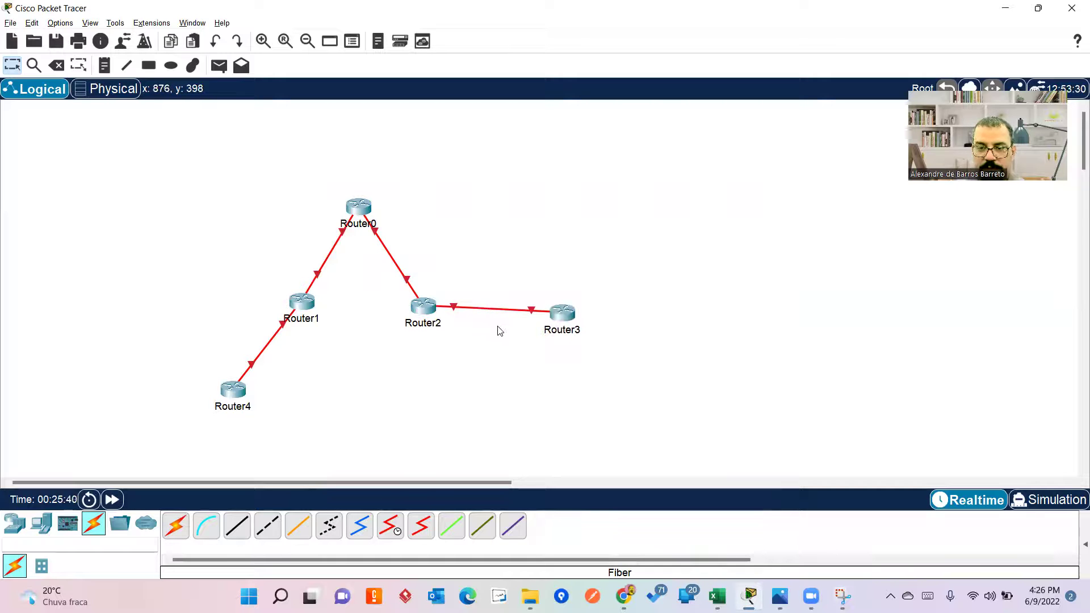
pyautogui.moveTo(573, 327); pyautogui.dragTo(427, 402)
pyautogui.moveTo(236, 397); pyautogui.dragTo(298, 407)
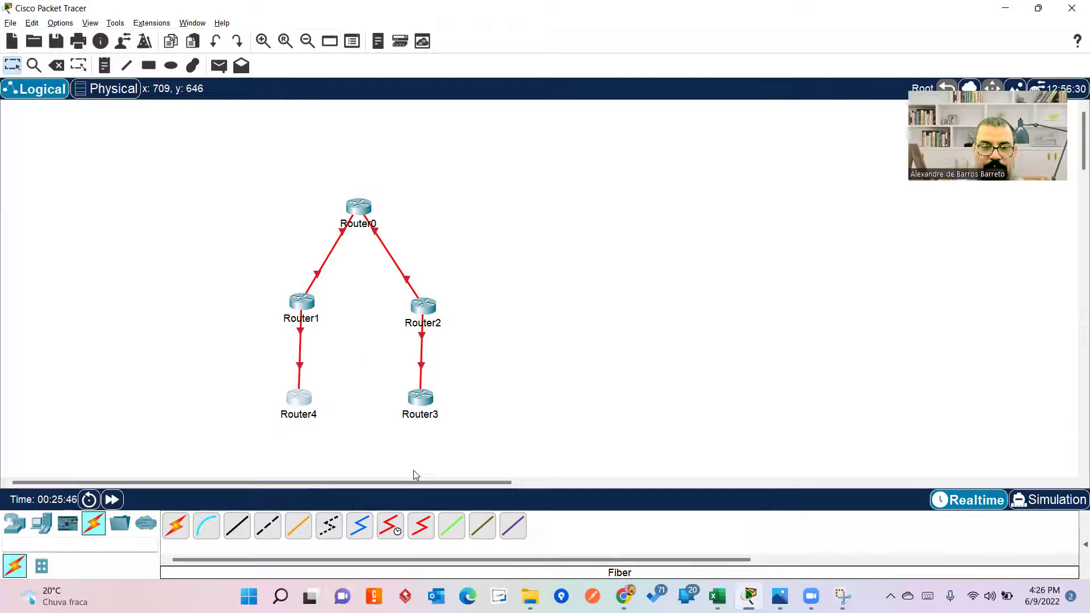
# Place a 2960 switch below Router4 and check its physical device view.
pyautogui.click(14, 527)
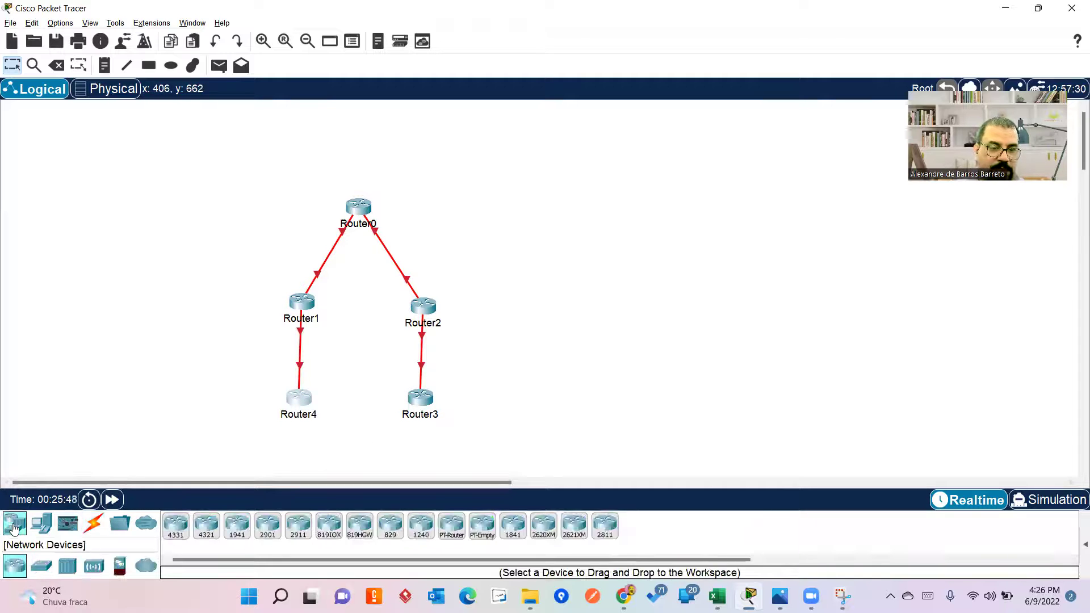
pyautogui.click(41, 565)
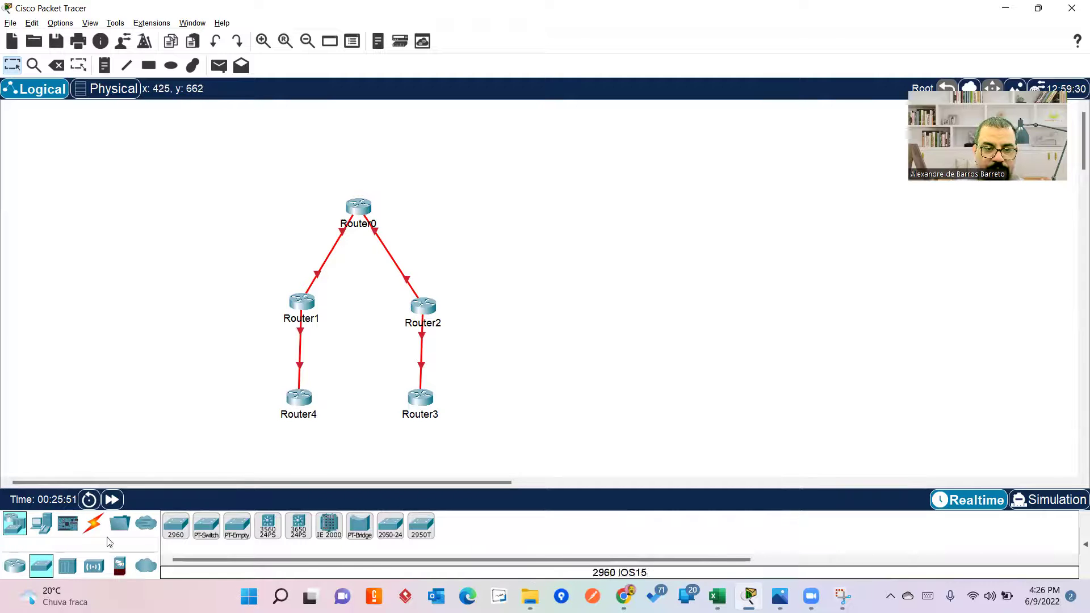
pyautogui.scroll(-3, 467, 441)
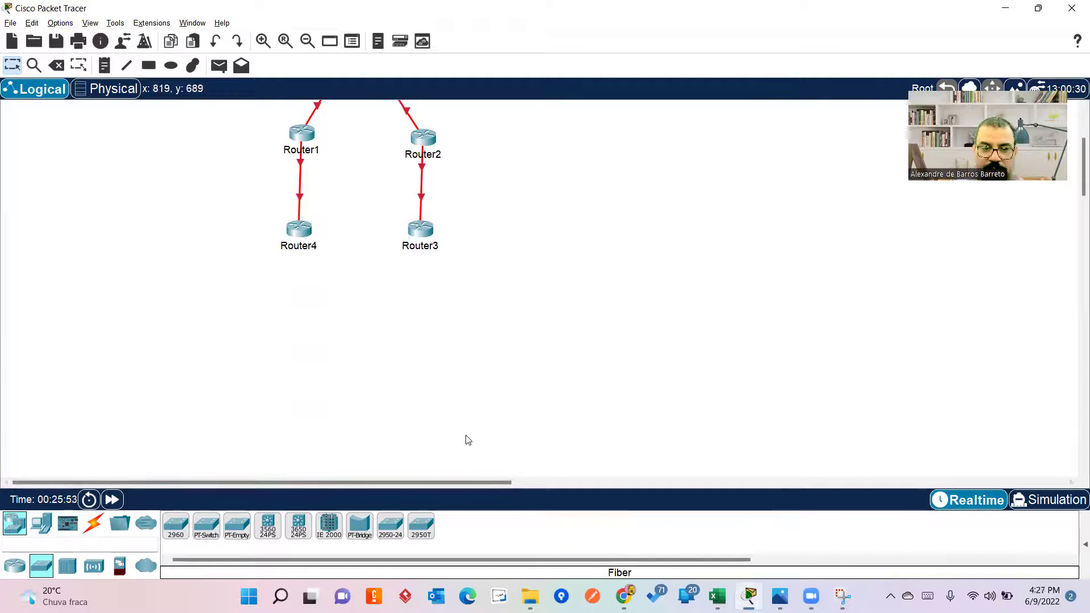
pyautogui.scroll(-1, 468, 441)
pyautogui.click(175, 526)
pyautogui.click(311, 281)
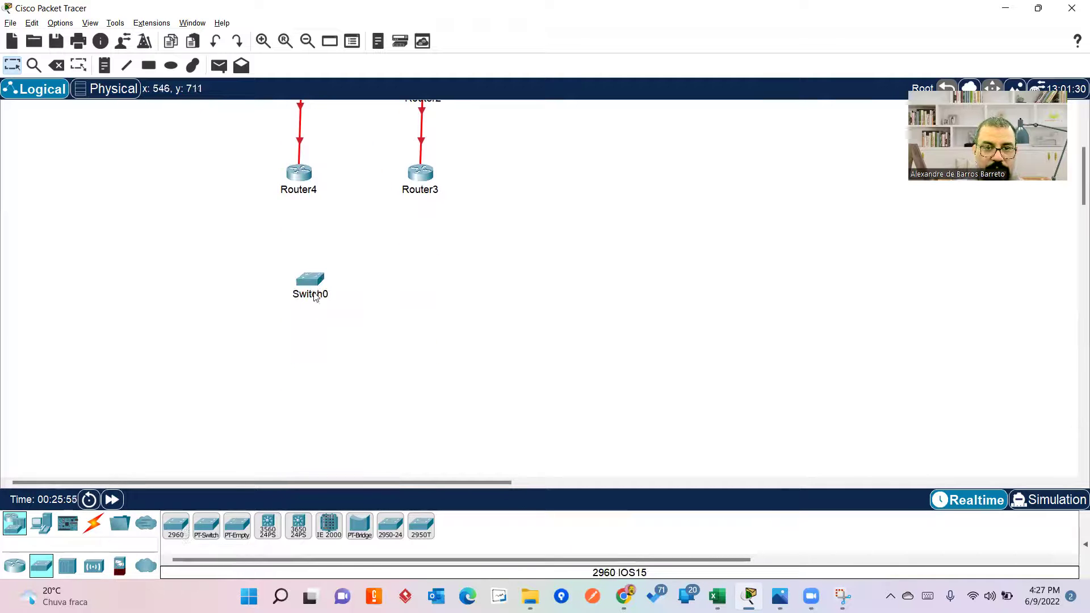
pyautogui.click(311, 286)
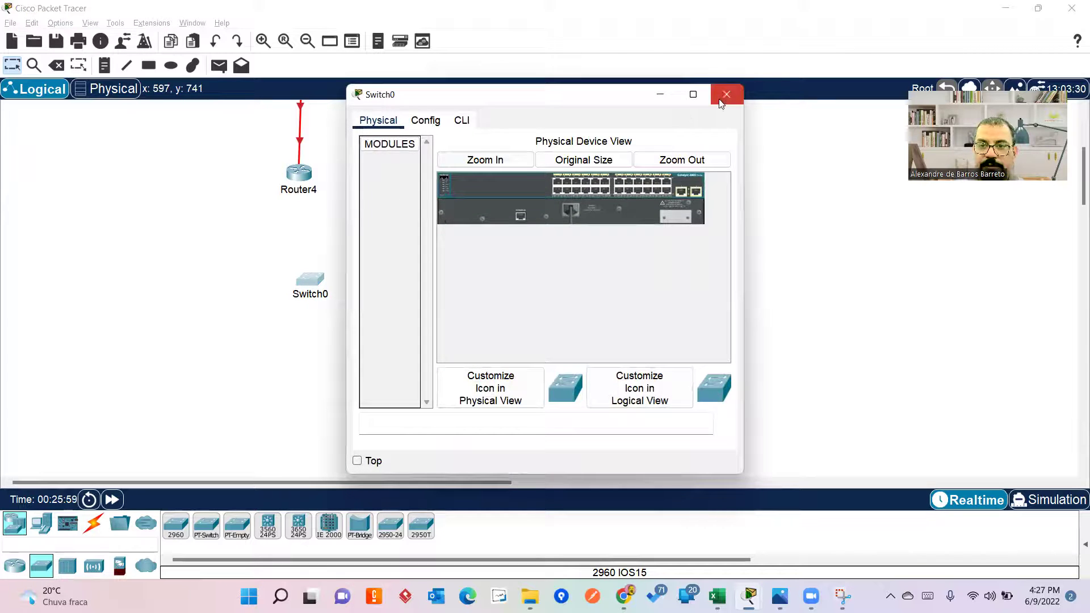
pyautogui.click(726, 95)
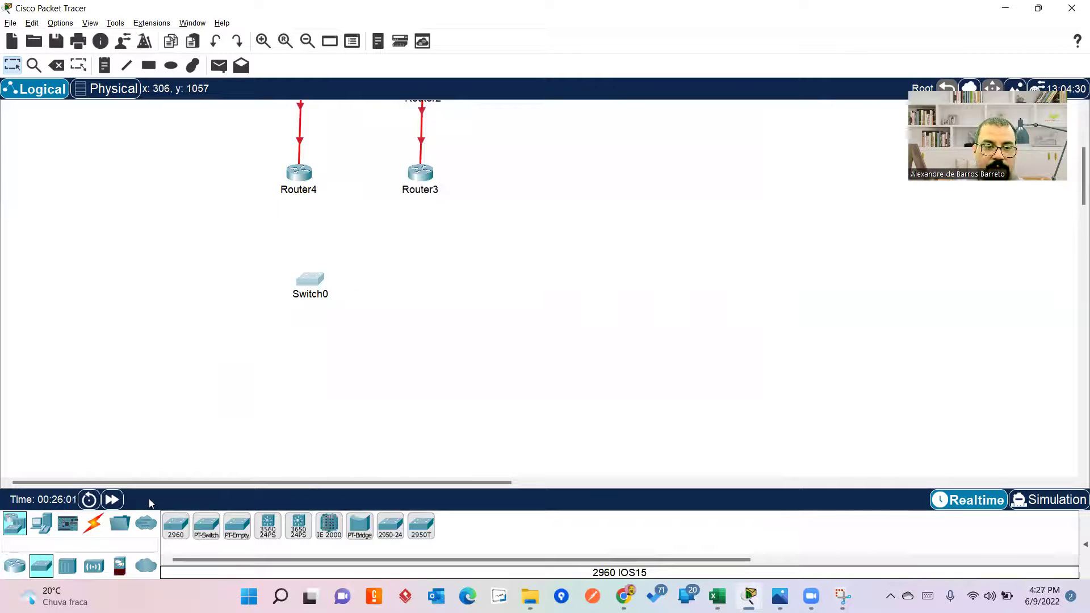
# Connect Router4 to Switch0 with a copper straight-through cable and align the switch directly beneath Router4.
pyautogui.click(93, 523)
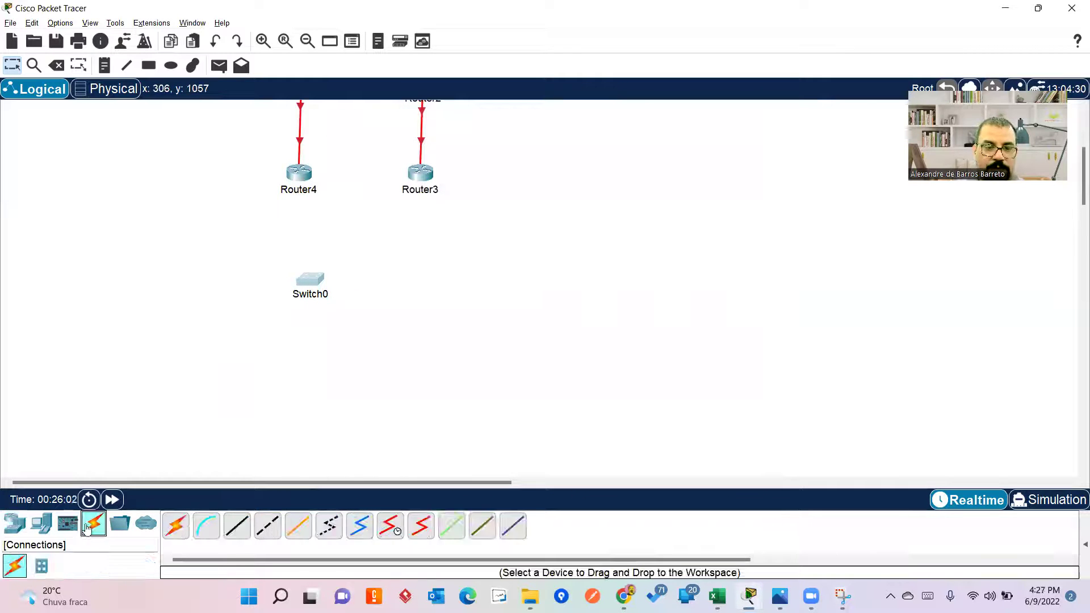
pyautogui.click(238, 529)
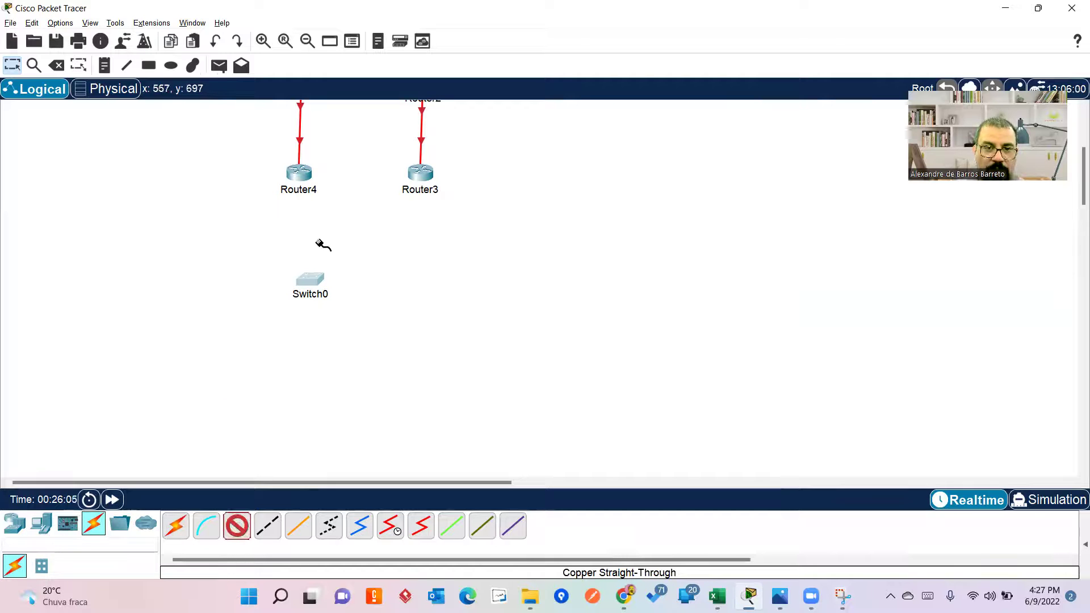
pyautogui.click(300, 174)
pyautogui.click(341, 245)
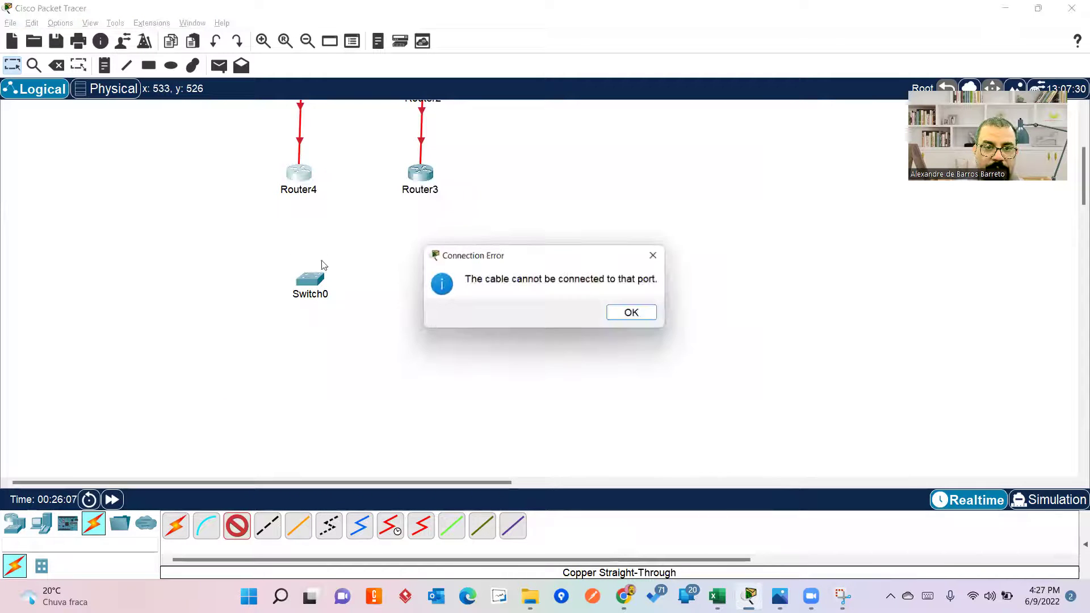
pyautogui.click(635, 314)
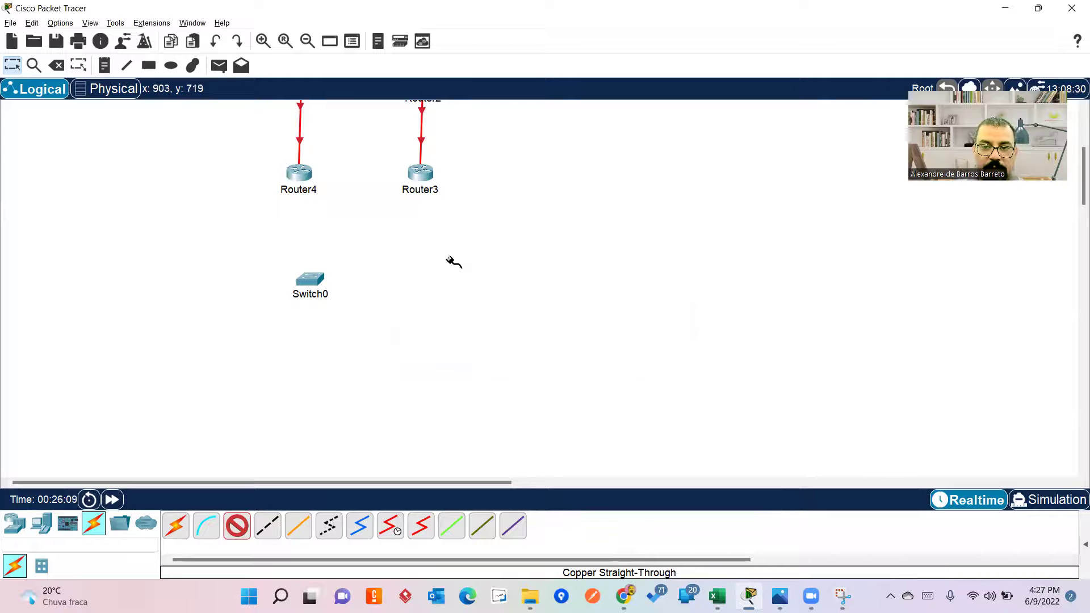
pyautogui.click(302, 175)
pyautogui.click(341, 212)
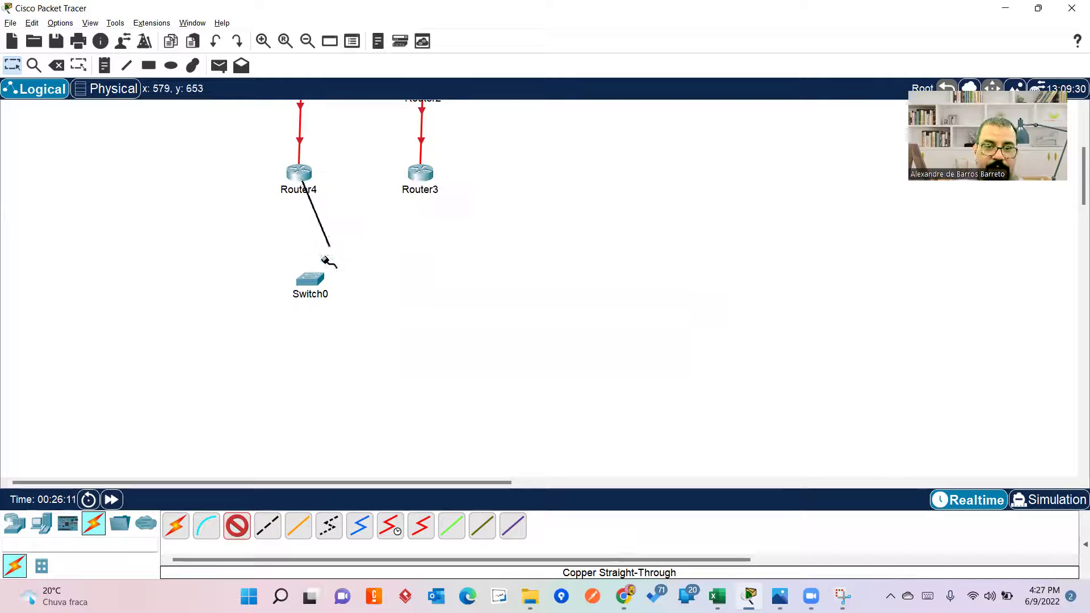
pyautogui.click(308, 282)
pyautogui.click(352, 255)
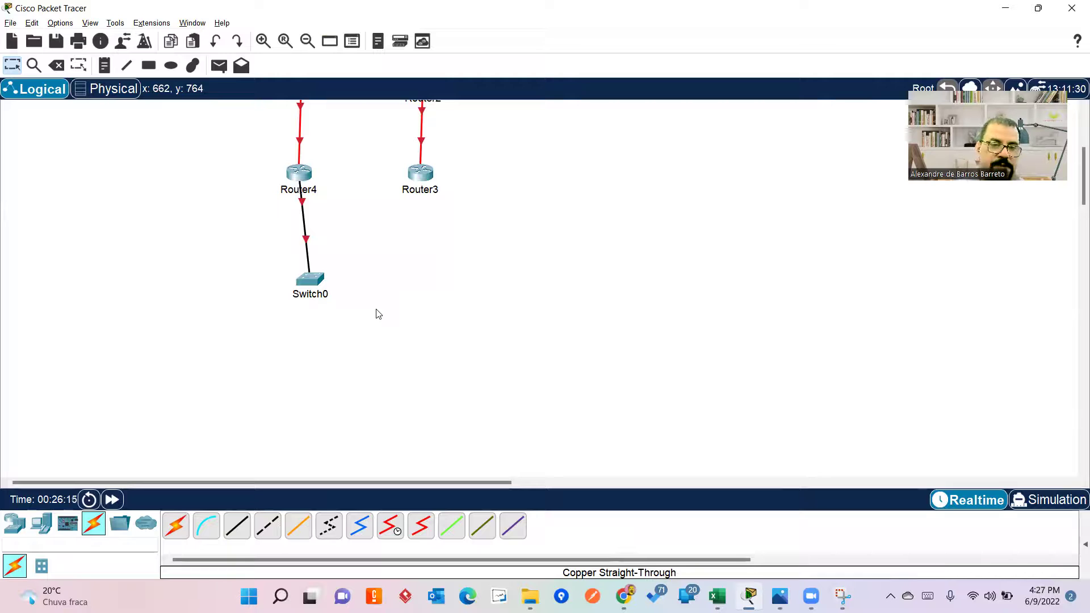
pyautogui.moveTo(311, 279)
pyautogui.mouseDown()
pyautogui.moveTo(274, 280)
pyautogui.moveTo(297, 279)
pyautogui.mouseUp()
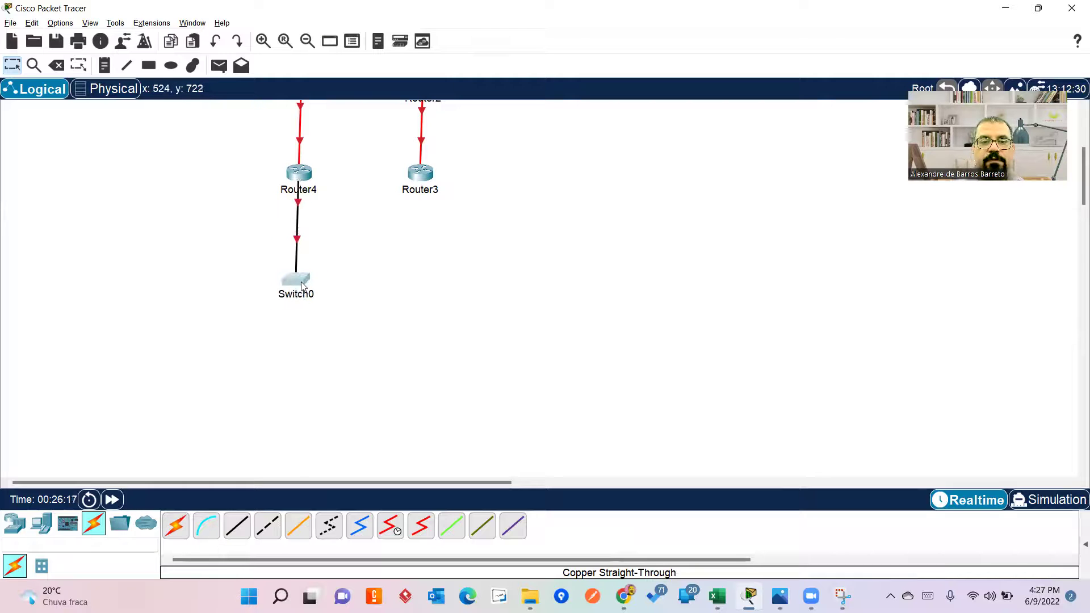
# Examine the modules and ports installed in Router0 in its physical device view.
pyautogui.scroll(5, 382, 237)
pyautogui.scroll(-2, 359, 215)
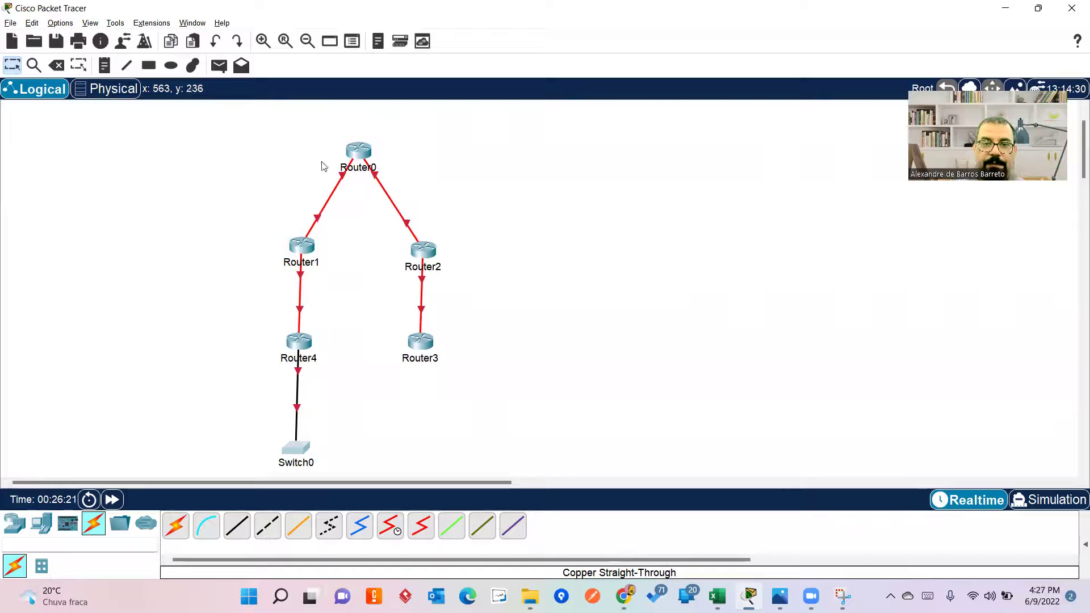
pyautogui.click(362, 155)
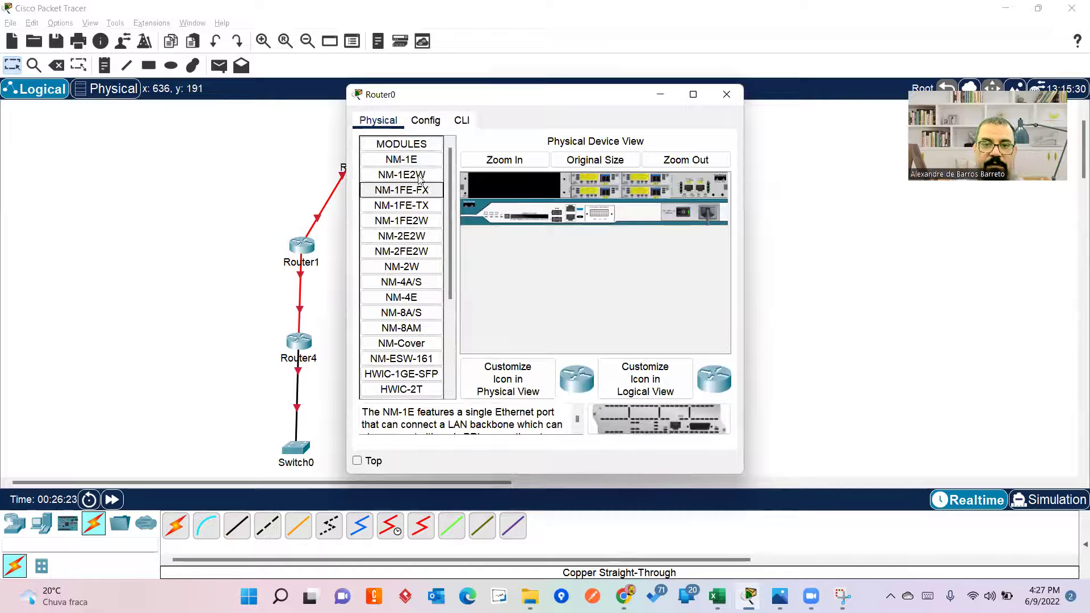
pyautogui.click(727, 94)
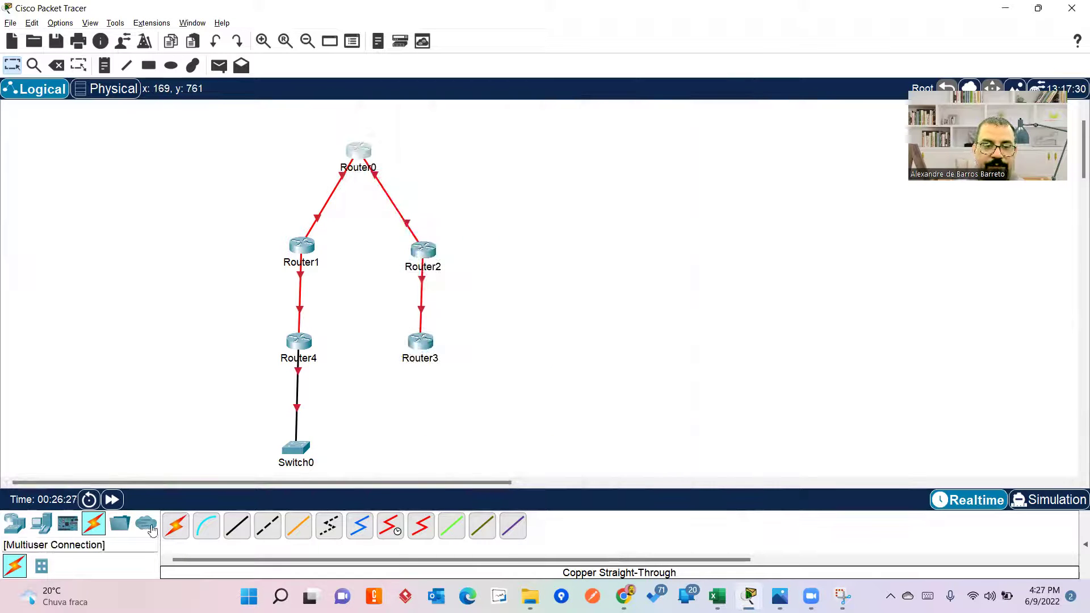
# Duplicate Router4 twice, placing one copy left of Router1 and the other right of Router2.
pyautogui.moveTo(318, 346); pyautogui.dragTo(318, 377)
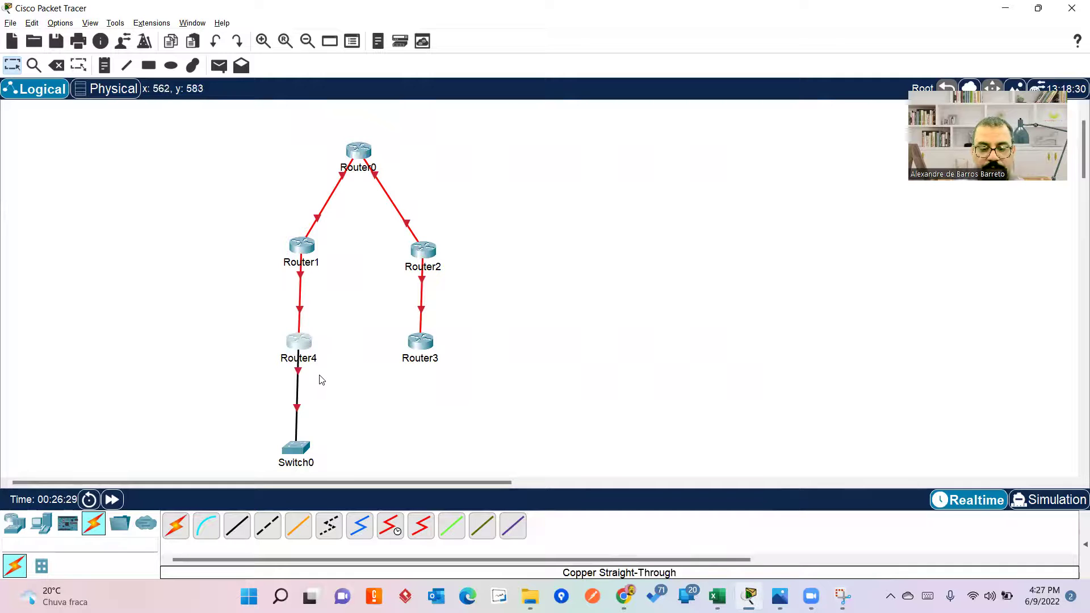
pyautogui.hotkey('ctrl', 'c')
pyautogui.hotkey('ctrl', 'v')
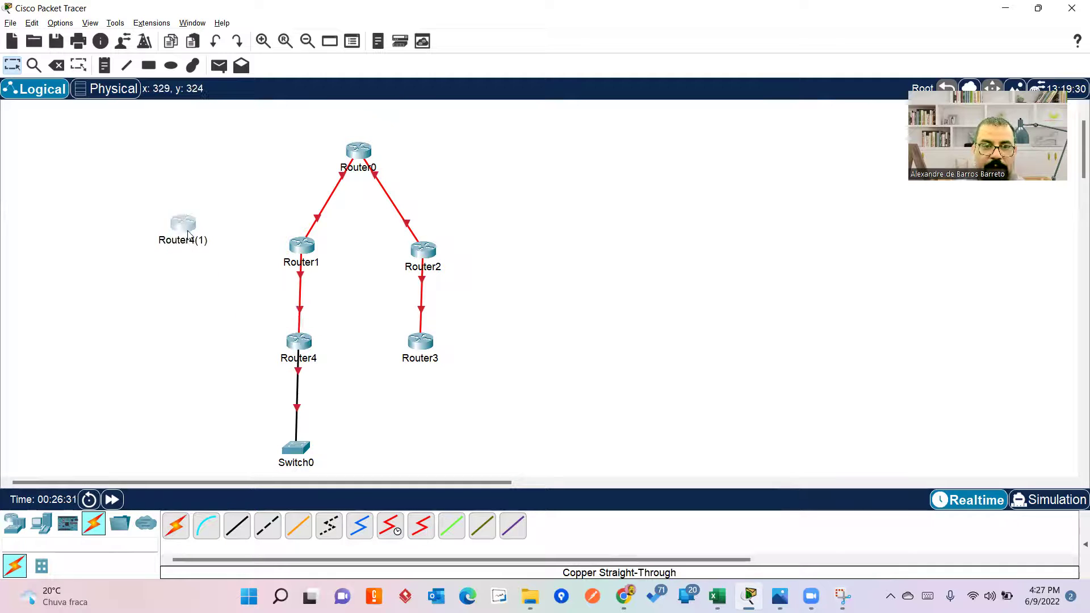
pyautogui.click(231, 268)
pyautogui.hotkey('ctrl', 'v')
pyautogui.click(542, 267)
# Link Router0 to Router4(1) with a fiber cable between free fiber ports.
pyautogui.click(359, 153)
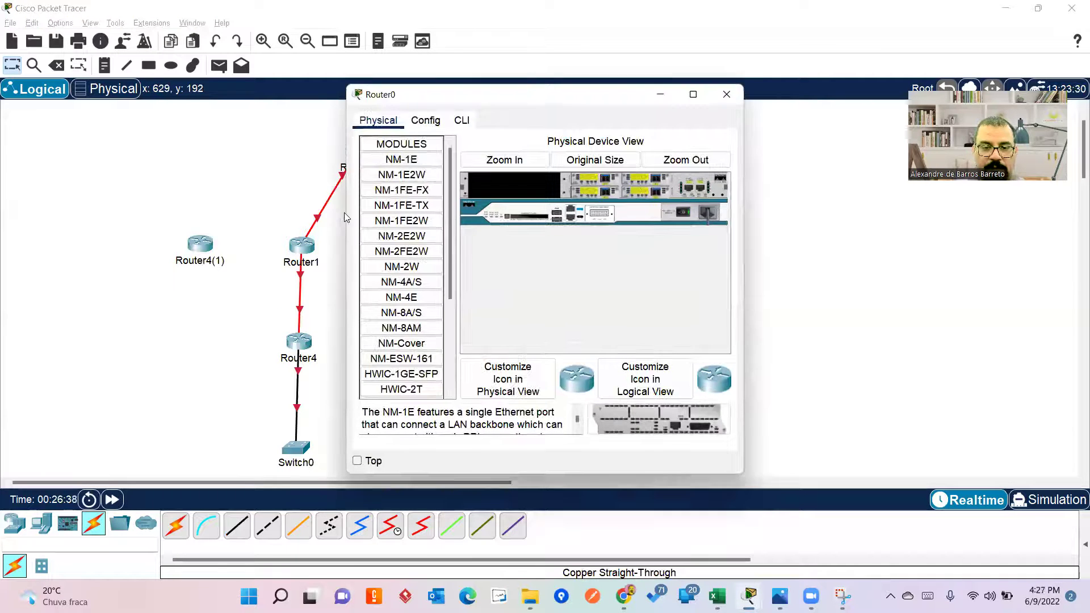
pyautogui.click(250, 318)
pyautogui.click(289, 529)
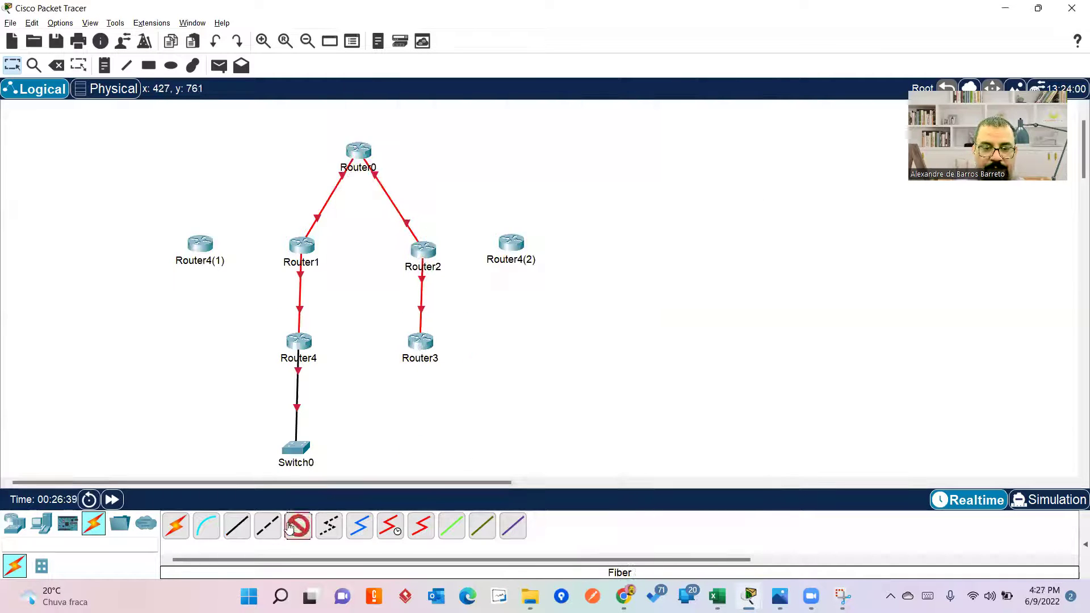
pyautogui.click(357, 152)
pyautogui.click(384, 223)
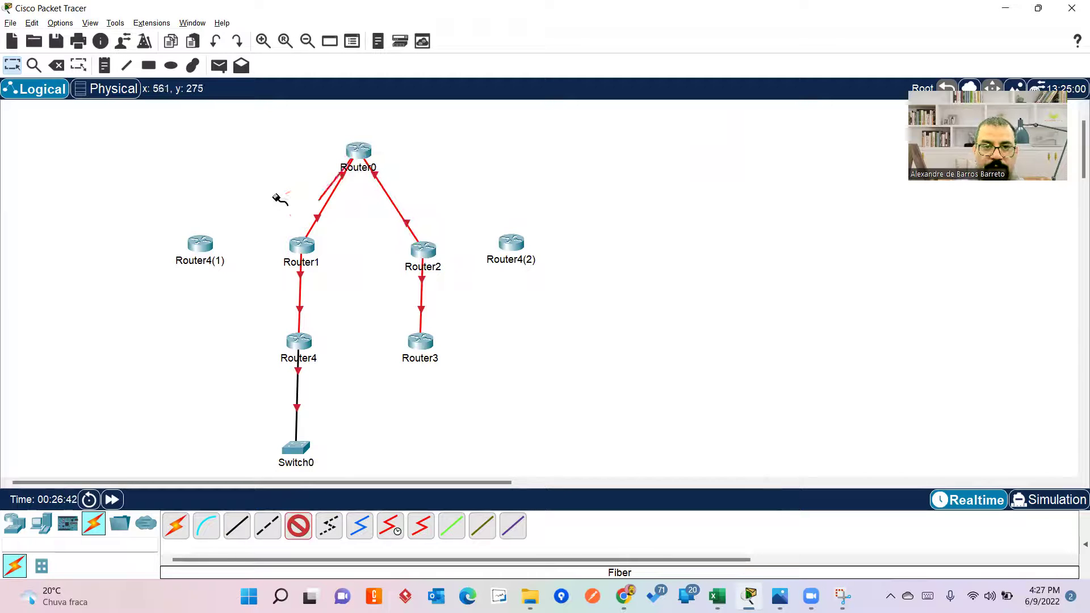
pyautogui.click(207, 243)
pyautogui.click(250, 312)
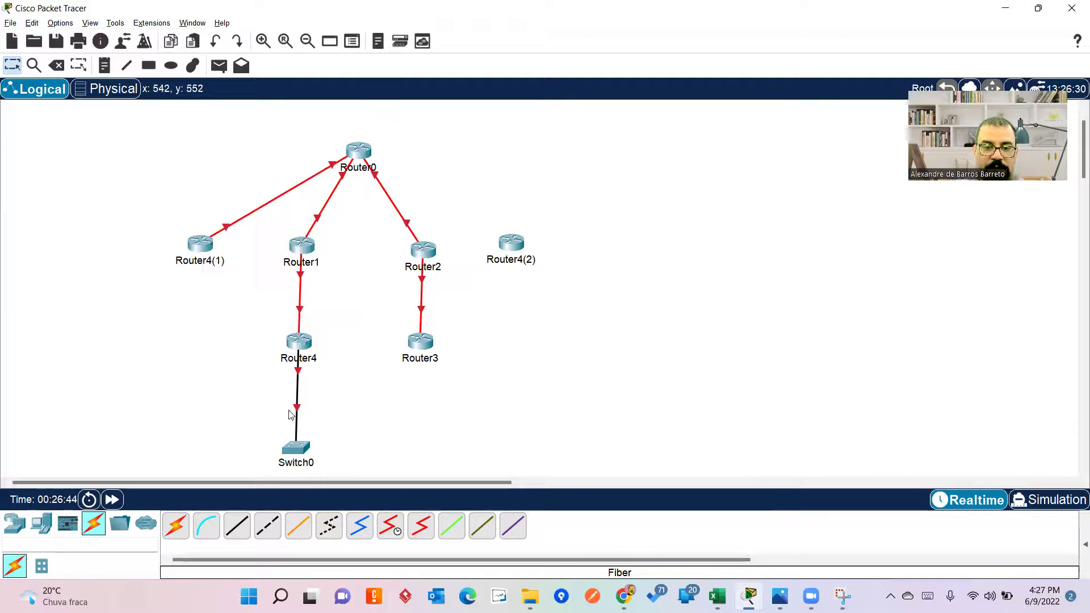
# Link Router0 to Router4(2) with a fiber cable.
pyautogui.click(298, 526)
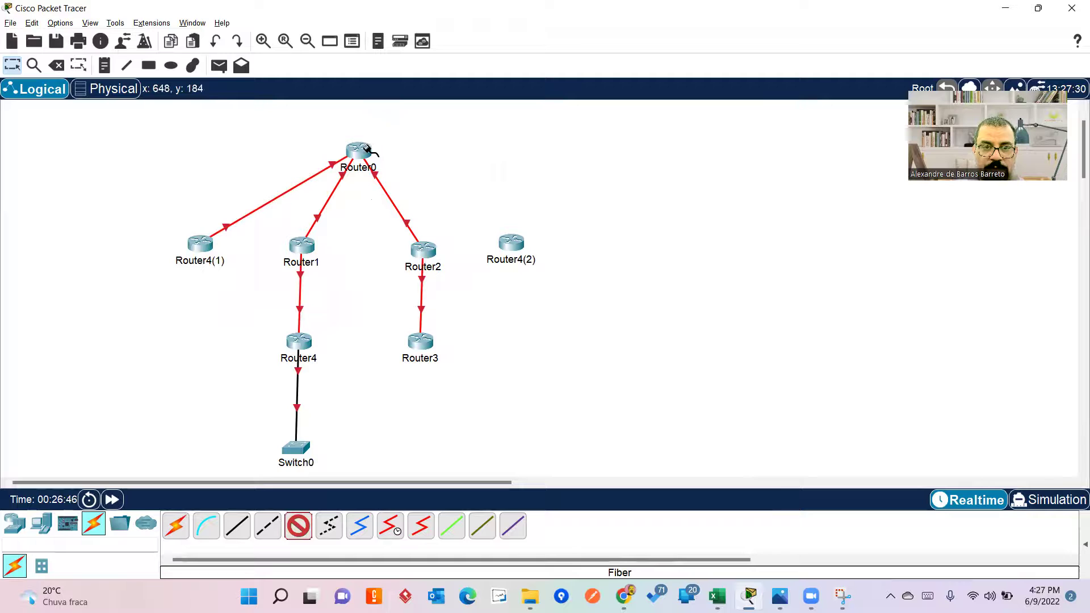
pyautogui.click(368, 150)
pyautogui.click(391, 223)
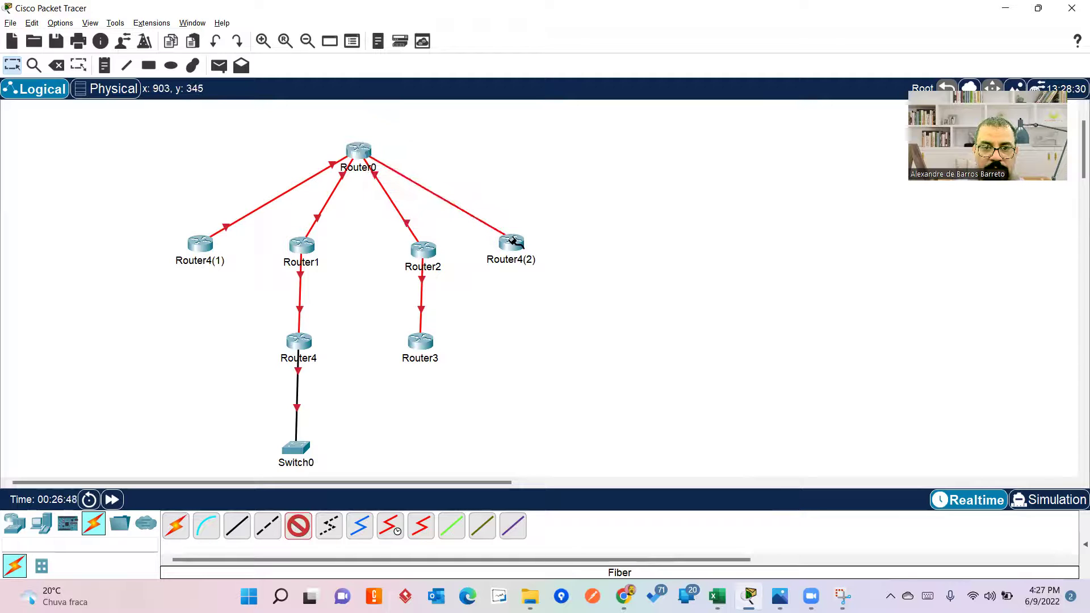
pyautogui.click(513, 242)
pyautogui.click(531, 312)
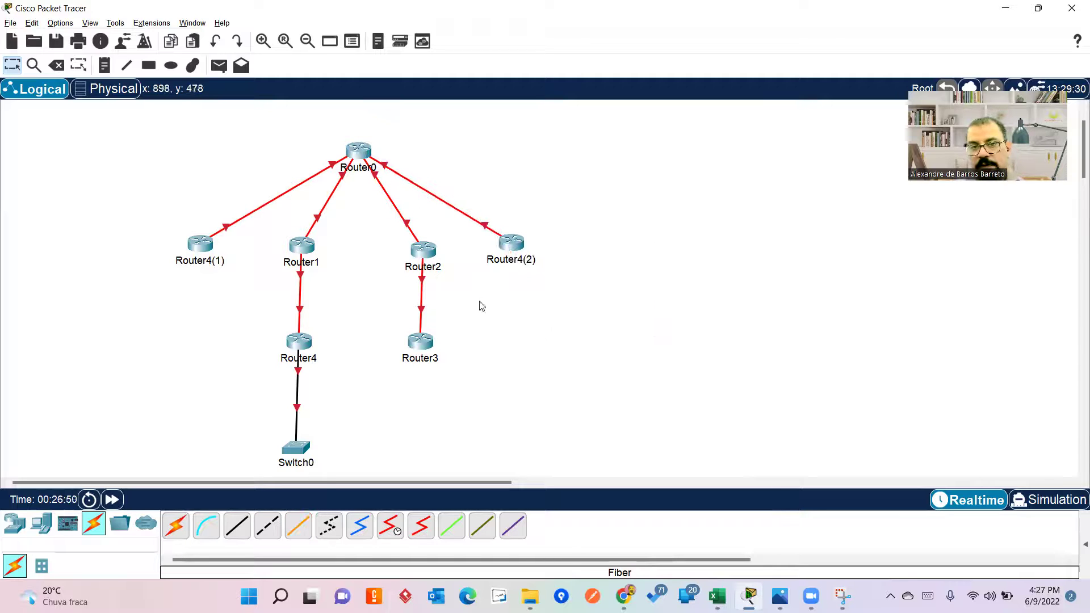
# Examine the modules installed in Router0 and Router4(1) in their physical device views.
pyautogui.moveTo(338, 188)
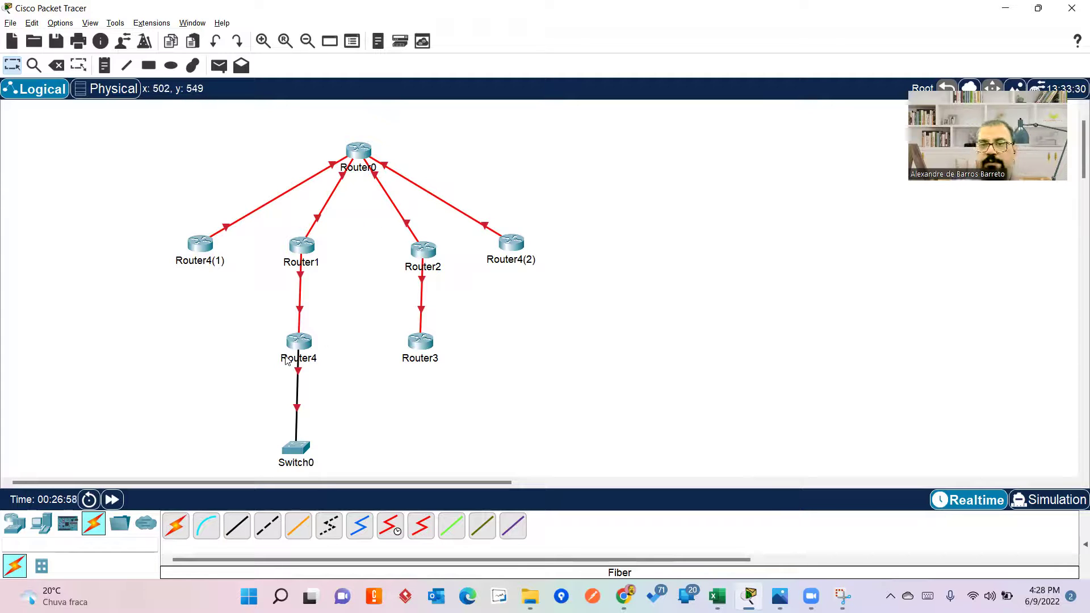
pyautogui.moveTo(287, 360)
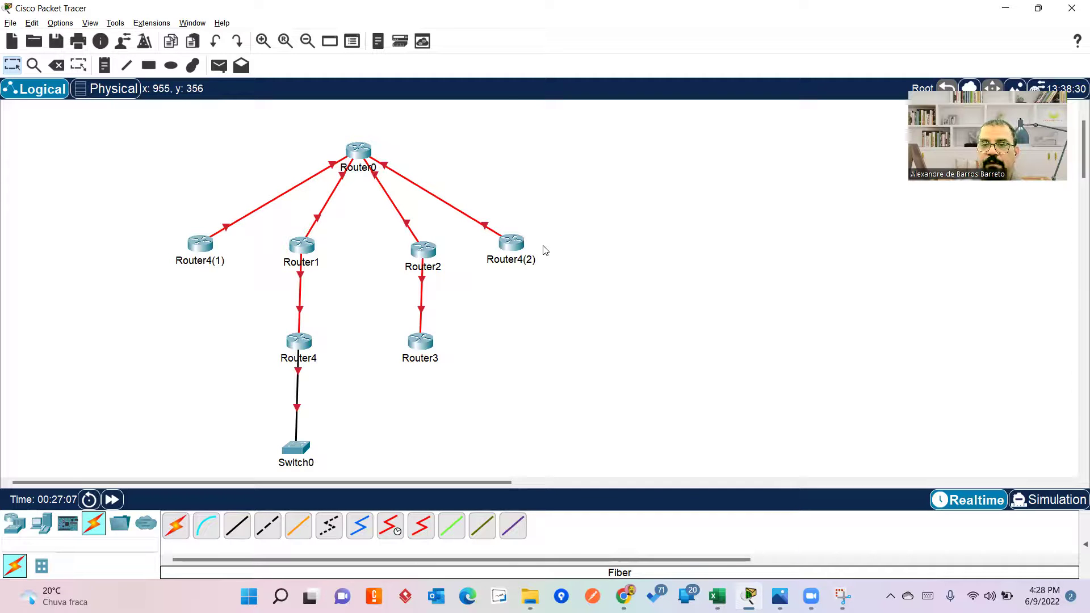
pyautogui.click(363, 150)
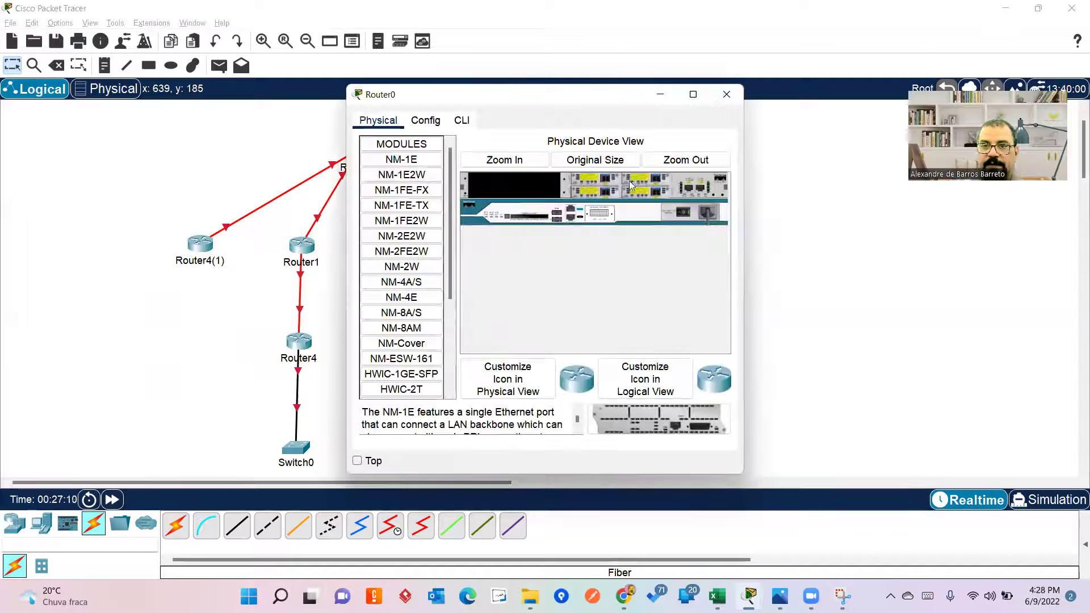
pyautogui.click(726, 95)
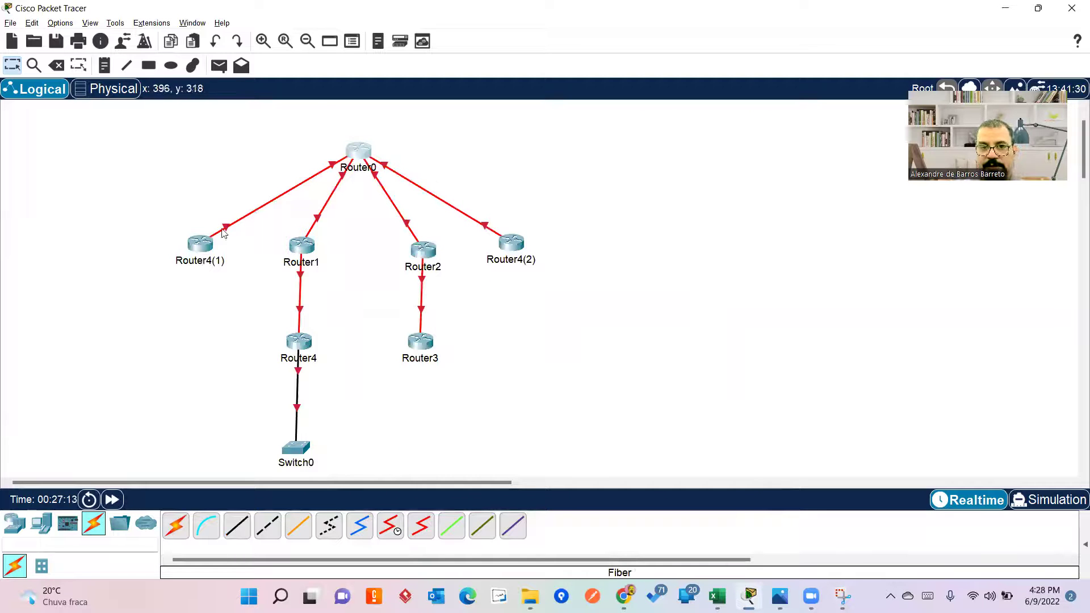
pyautogui.click(200, 243)
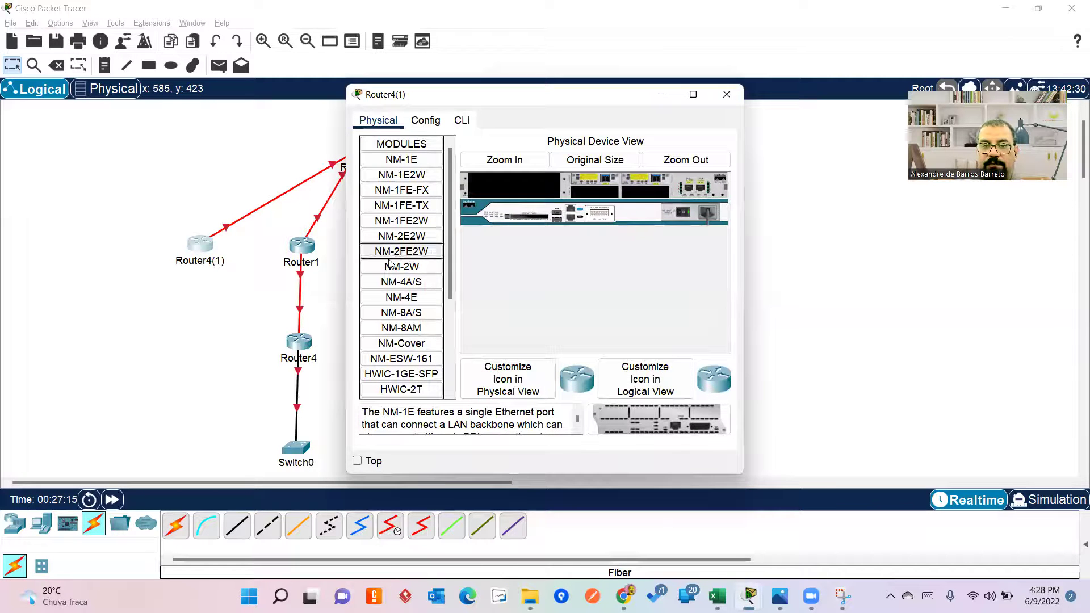
pyautogui.click(727, 94)
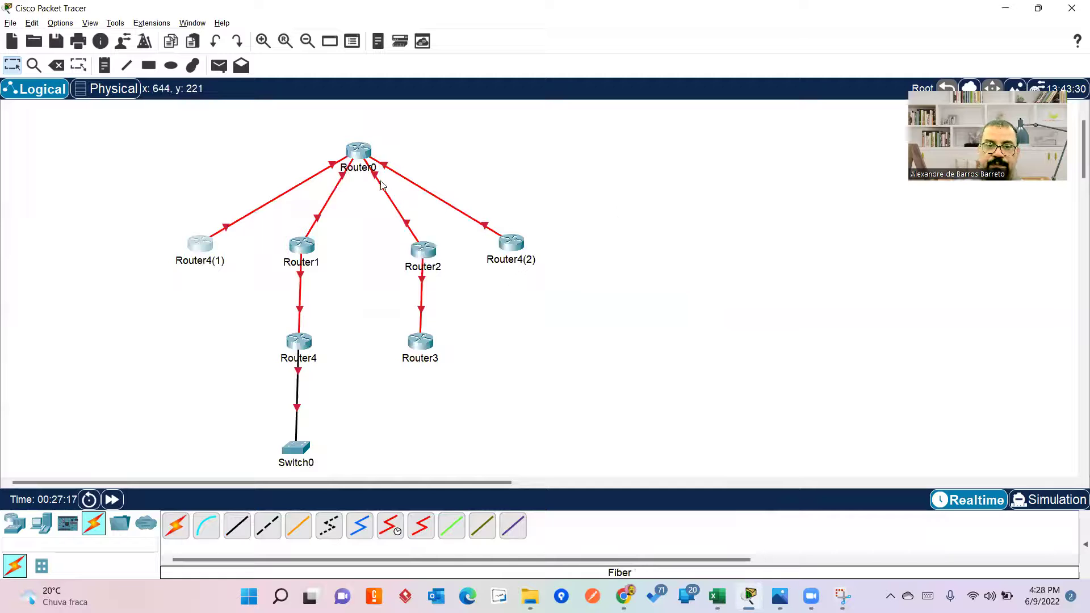
pyautogui.click(192, 254)
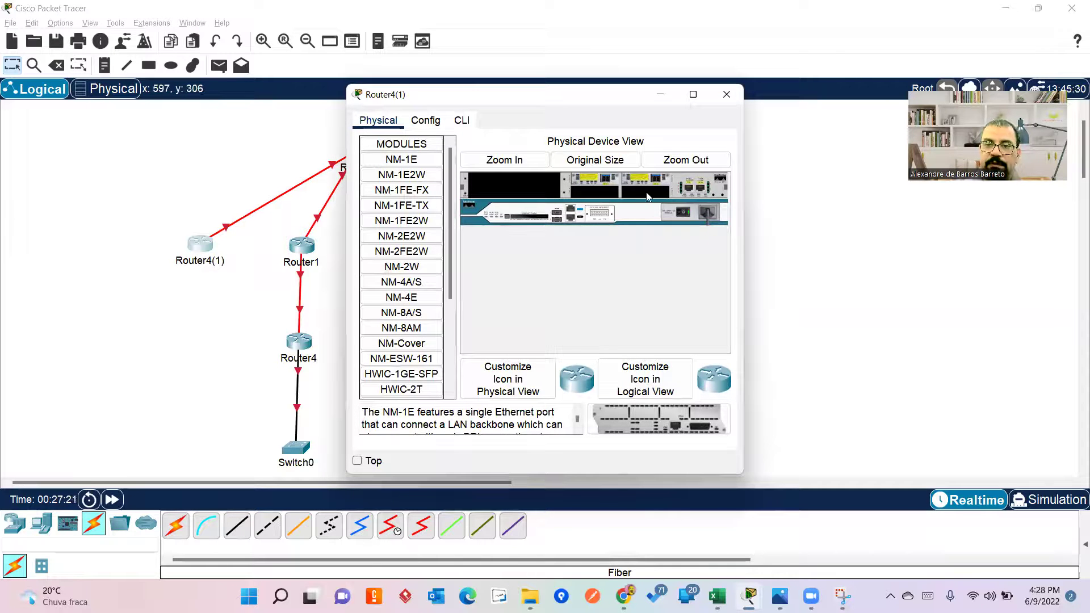
pyautogui.click(727, 94)
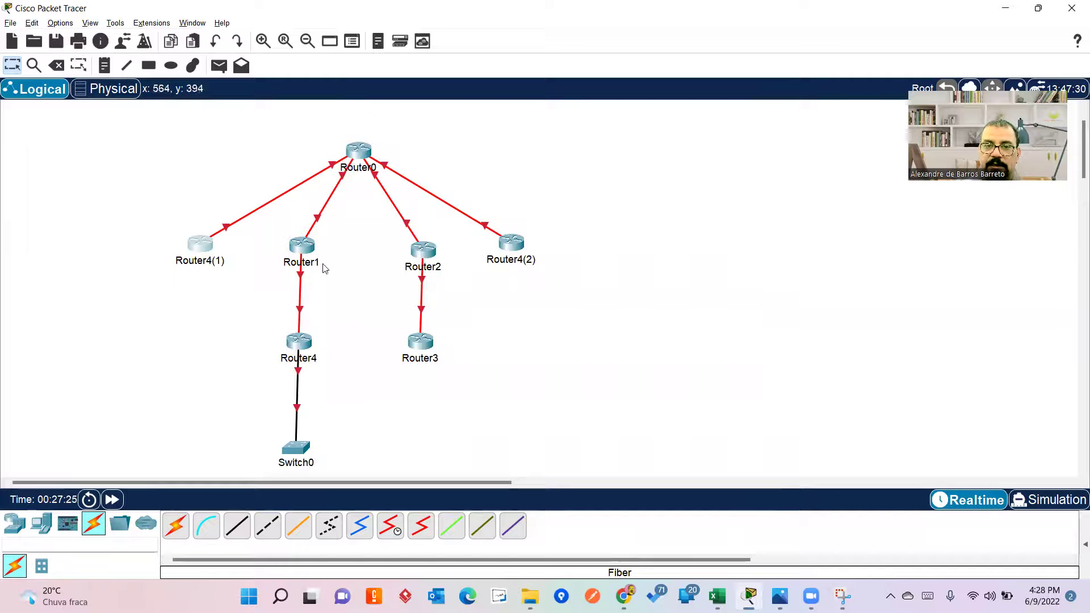
# Install HWIC-1GE-SFP modules in the two free slots of Router1.
pyautogui.click(310, 252)
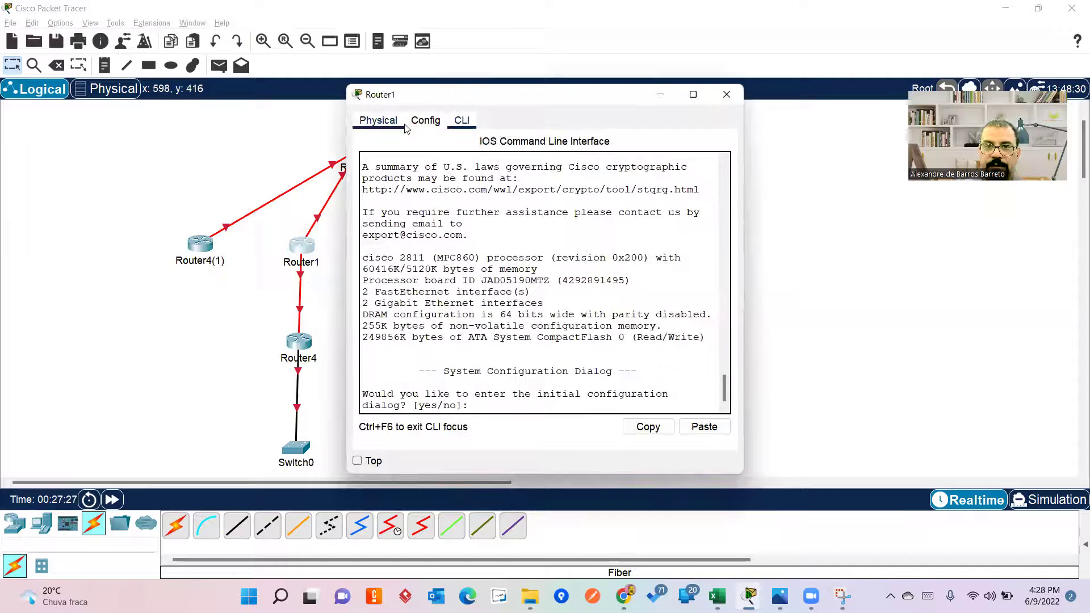
pyautogui.click(428, 125)
pyautogui.click(378, 121)
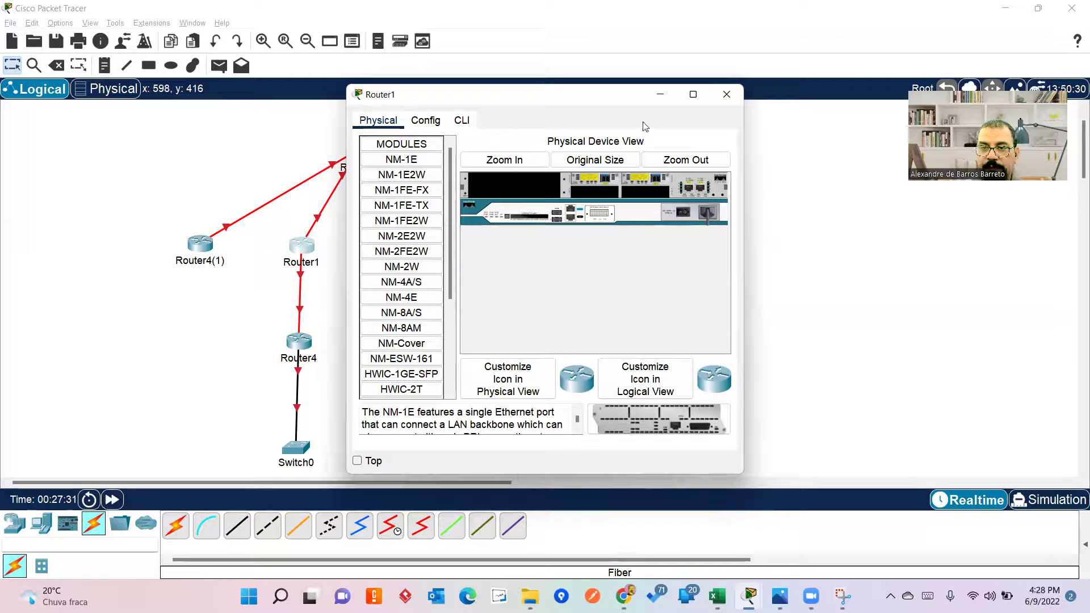
pyautogui.scroll(-2, 412, 369)
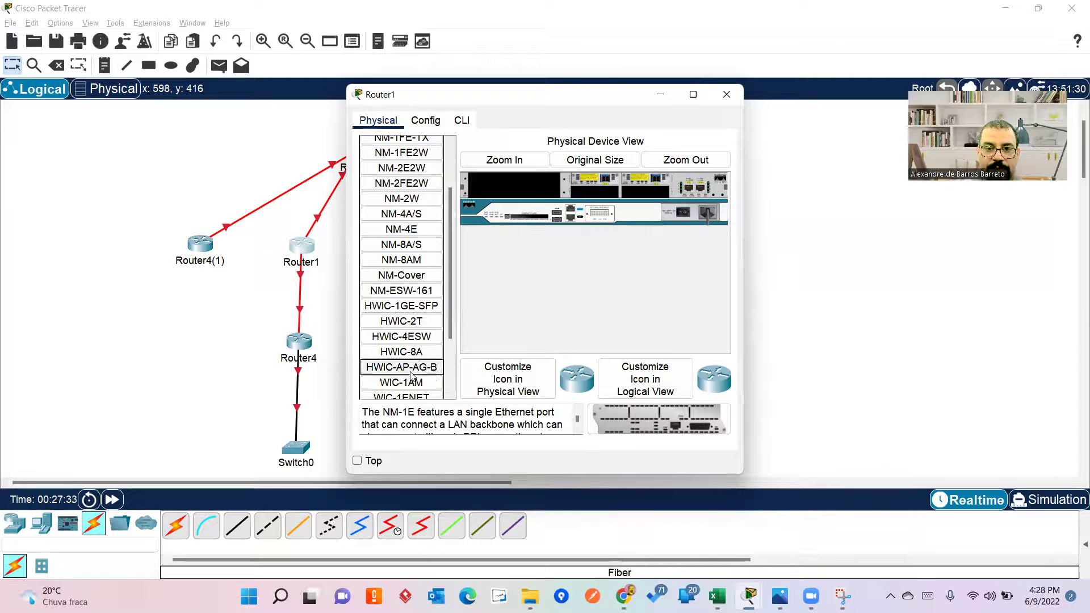
pyautogui.moveTo(401, 306); pyautogui.dragTo(578, 225)
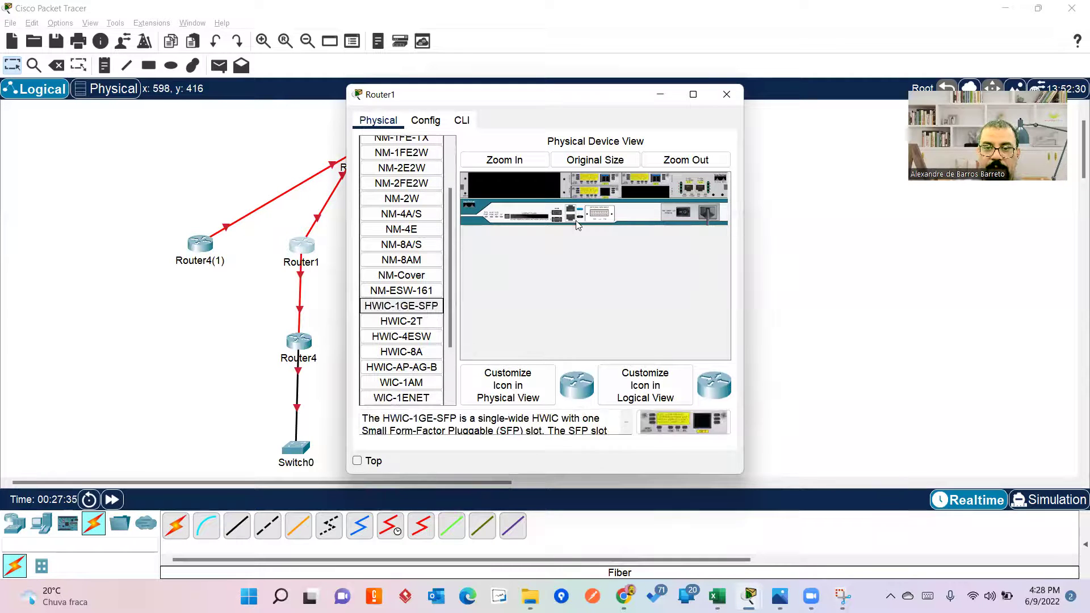
pyautogui.moveTo(417, 308); pyautogui.dragTo(646, 193)
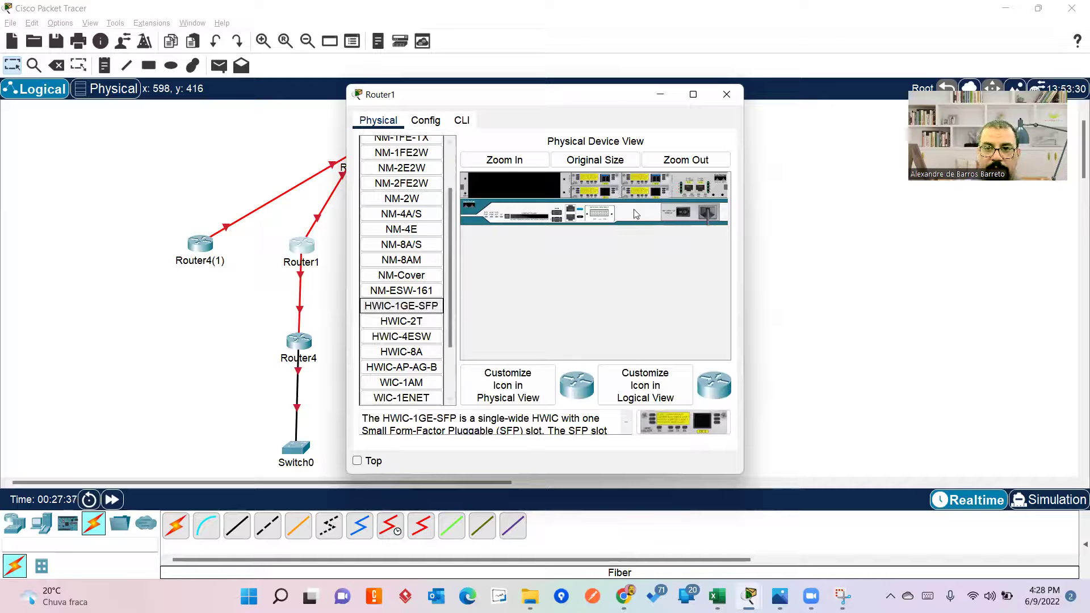
# Fit GLC-LH-SMD transceivers into Router1's new HWIC-1GE-SFP modules and switch the router on.
pyautogui.scroll(-2, 409, 375)
pyautogui.moveTo(402, 397); pyautogui.dragTo(658, 196)
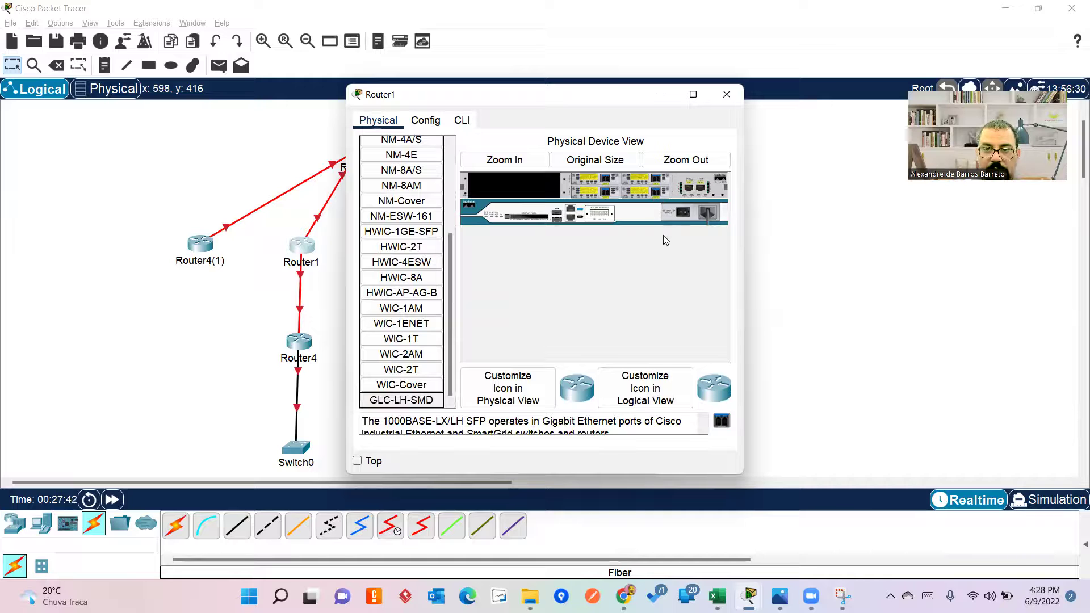
pyautogui.click(682, 212)
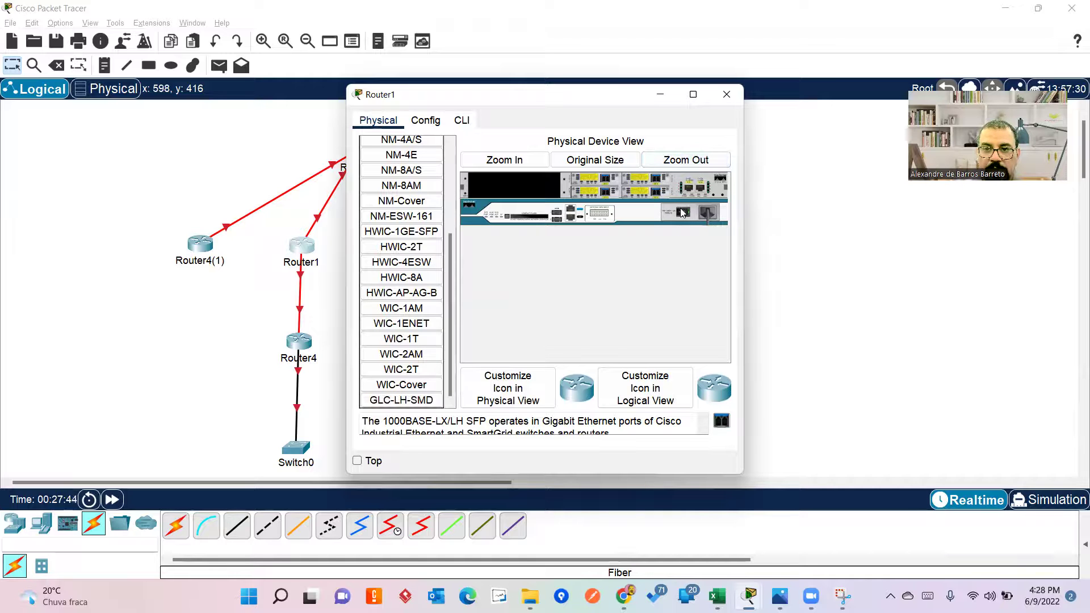
pyautogui.click(726, 94)
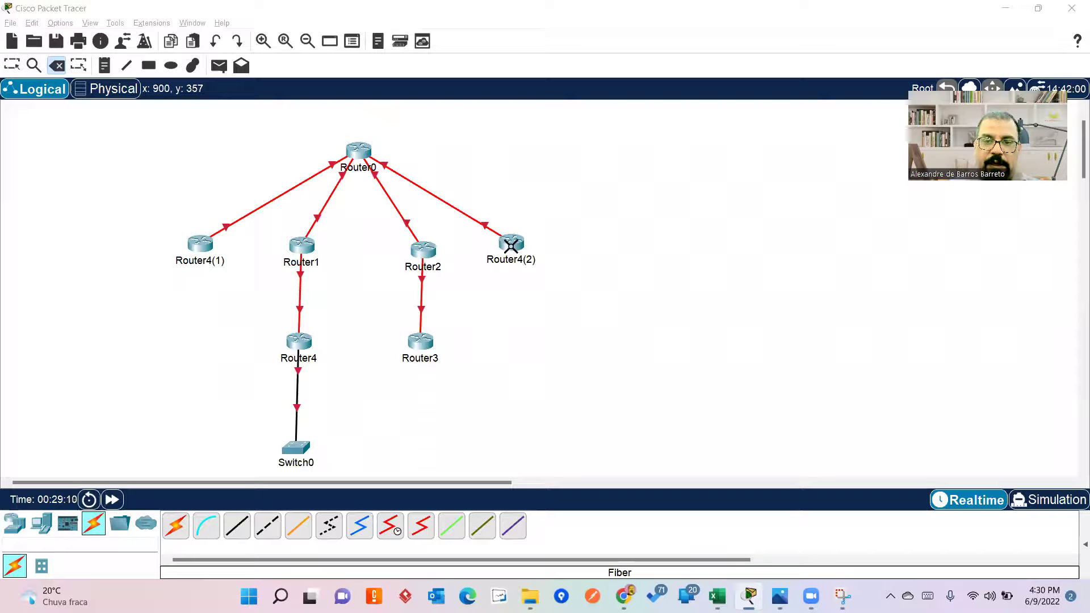
# Place a 2950T-24 switch below Router4(2).
pyautogui.click(602, 234)
pyautogui.press('Escape')
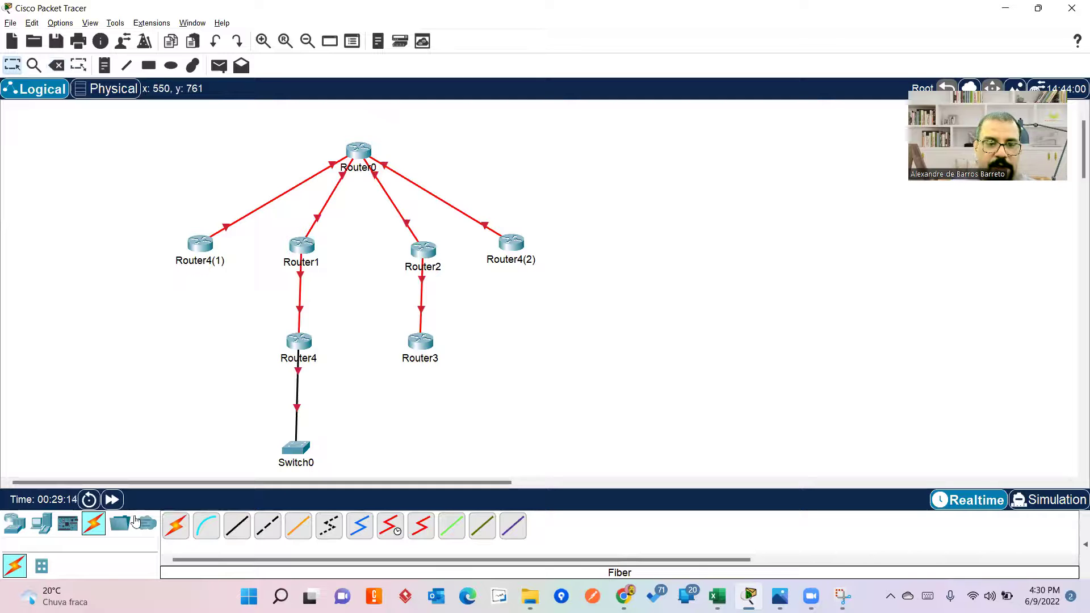
pyautogui.click(40, 529)
pyautogui.click(14, 522)
pyautogui.click(41, 566)
pyautogui.click(429, 537)
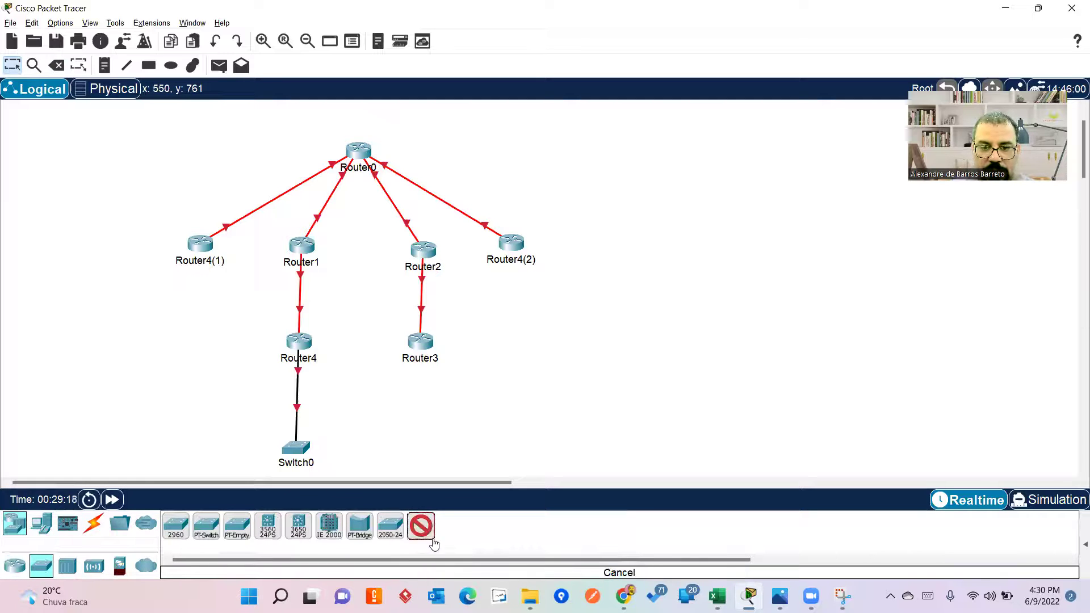
pyautogui.click(553, 331)
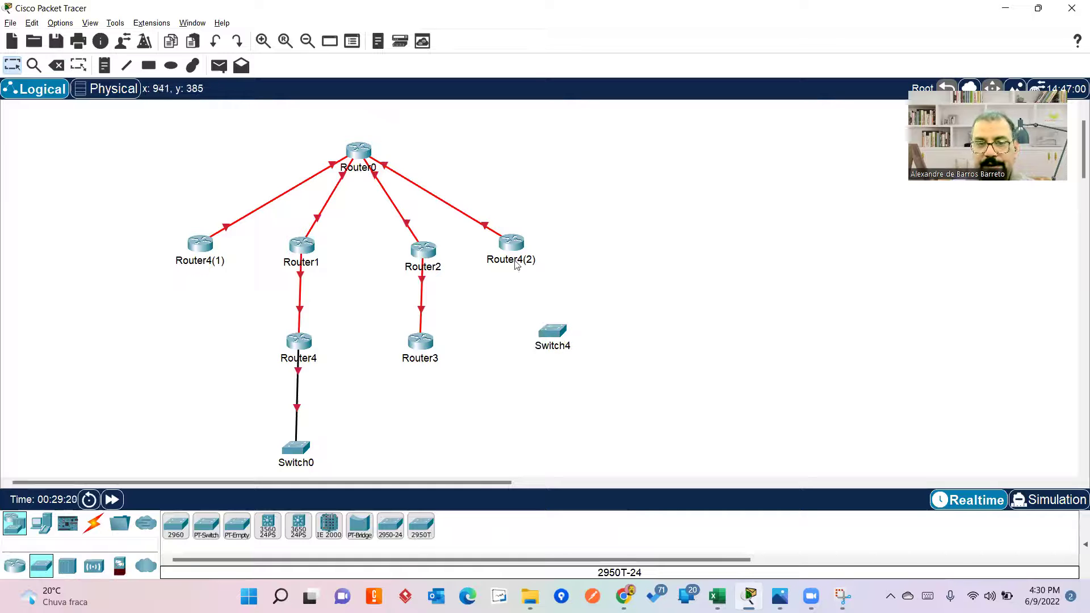
# Try to link Router4(2) to Switch4 with a fiber cable on GigabitEthernet0/1 and GigabitEthernet0/2.
pyautogui.click(89, 526)
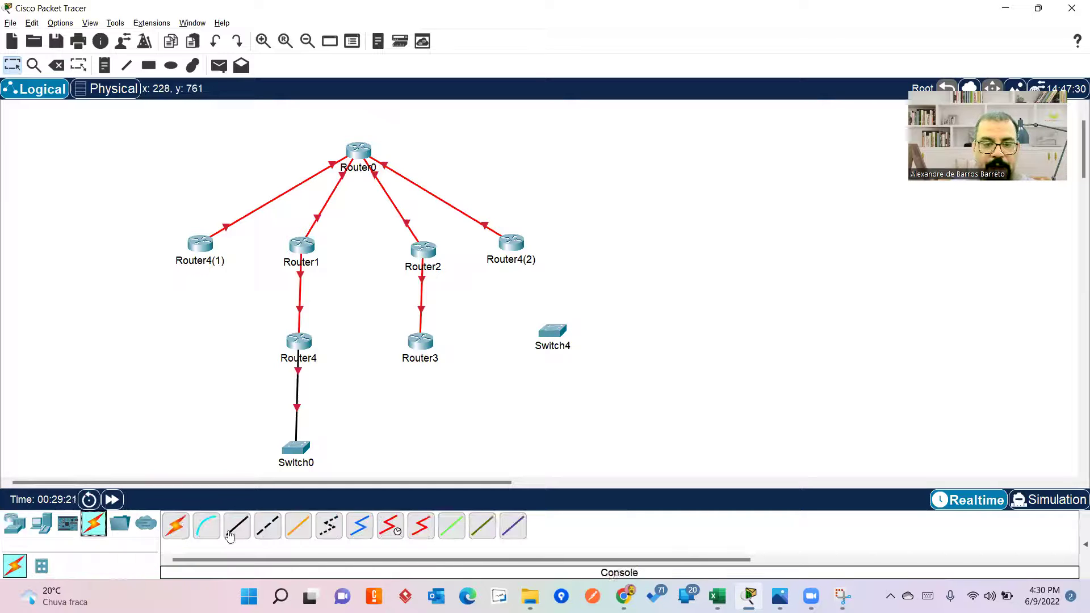
pyautogui.click(298, 525)
pyautogui.click(522, 240)
pyautogui.click(545, 298)
pyautogui.click(550, 333)
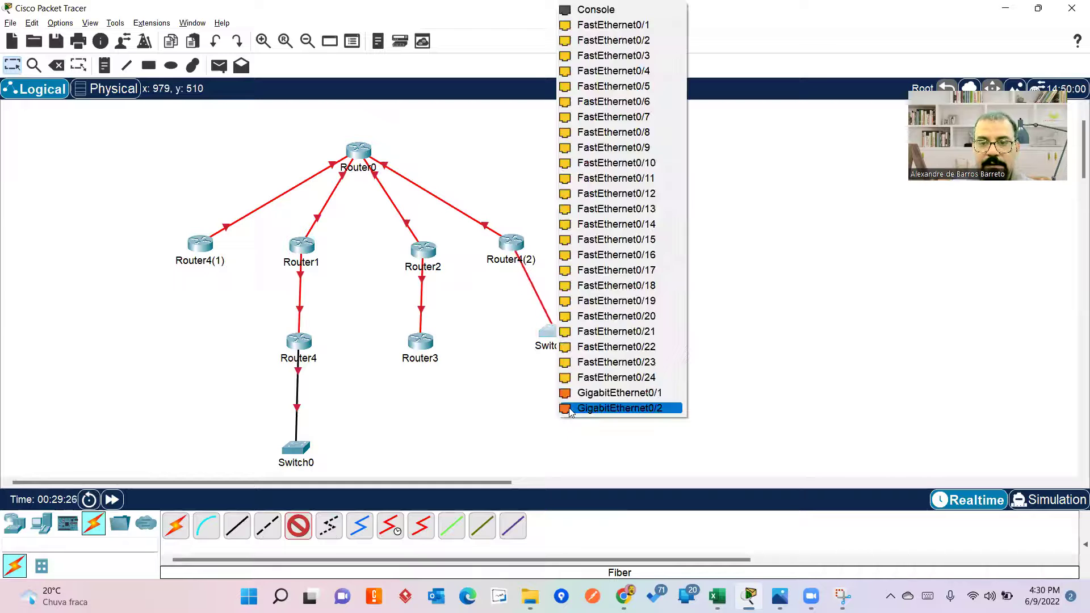
pyautogui.click(588, 392)
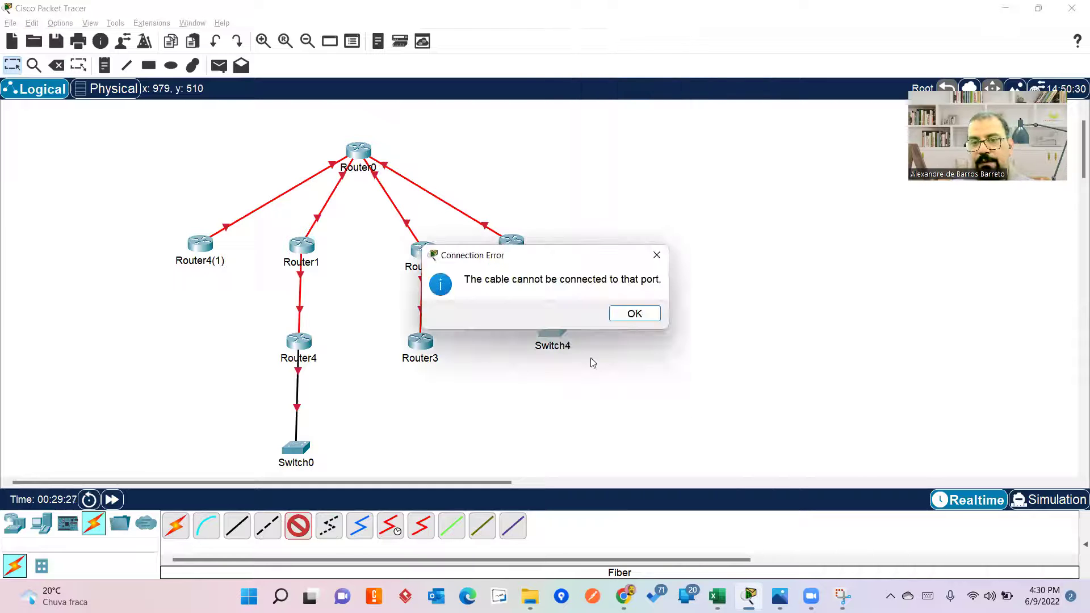
pyautogui.click(634, 314)
pyautogui.click(555, 329)
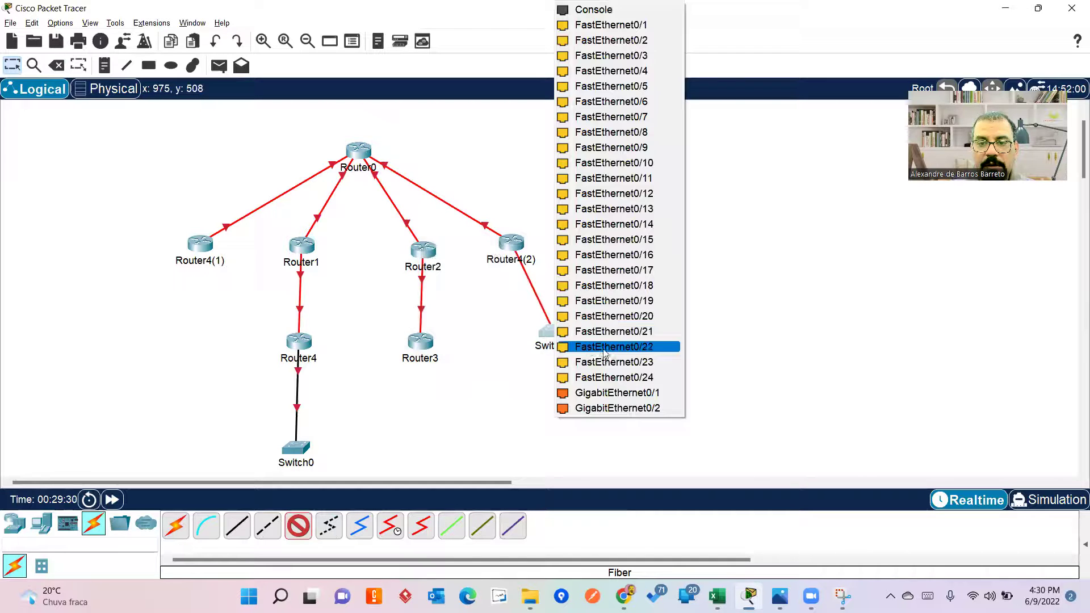
pyautogui.click(615, 408)
pyautogui.click(632, 311)
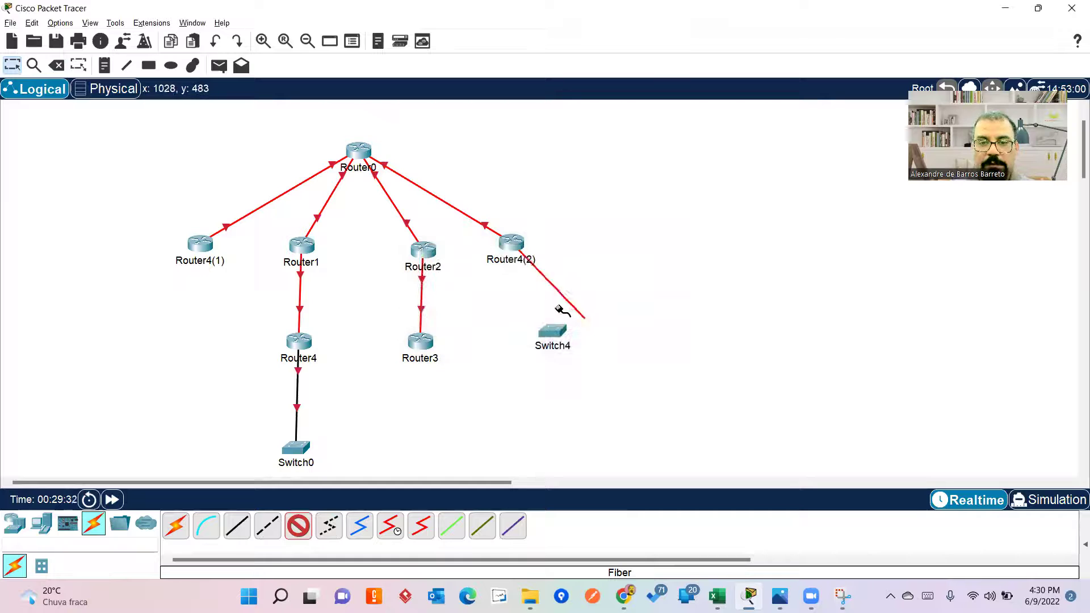
pyautogui.press('Escape')
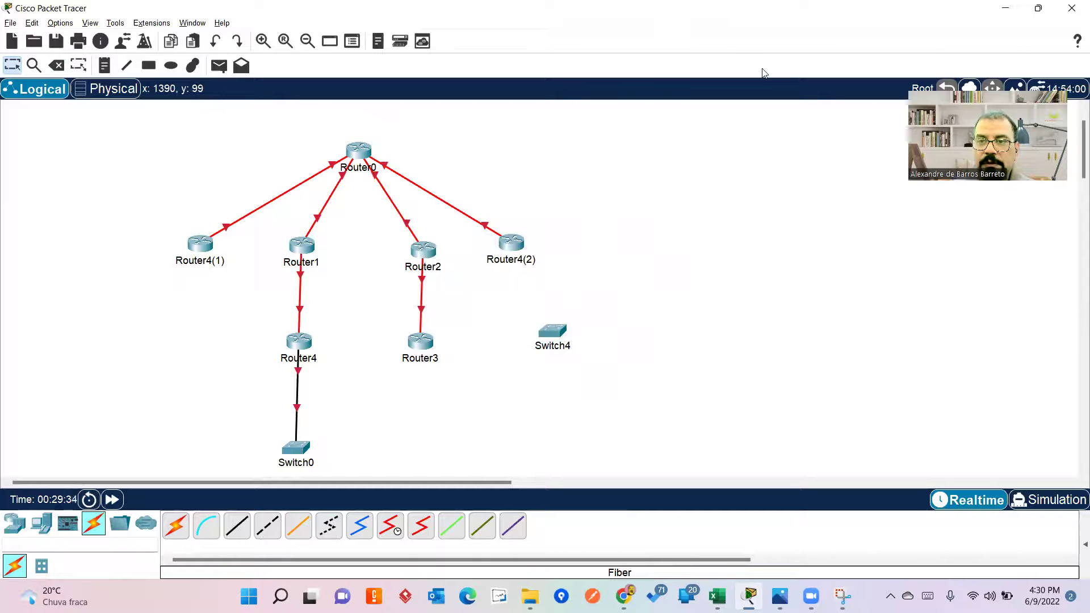
# Delete Switch4 from the workspace.
pyautogui.moveTo(503, 320); pyautogui.dragTo(616, 375)
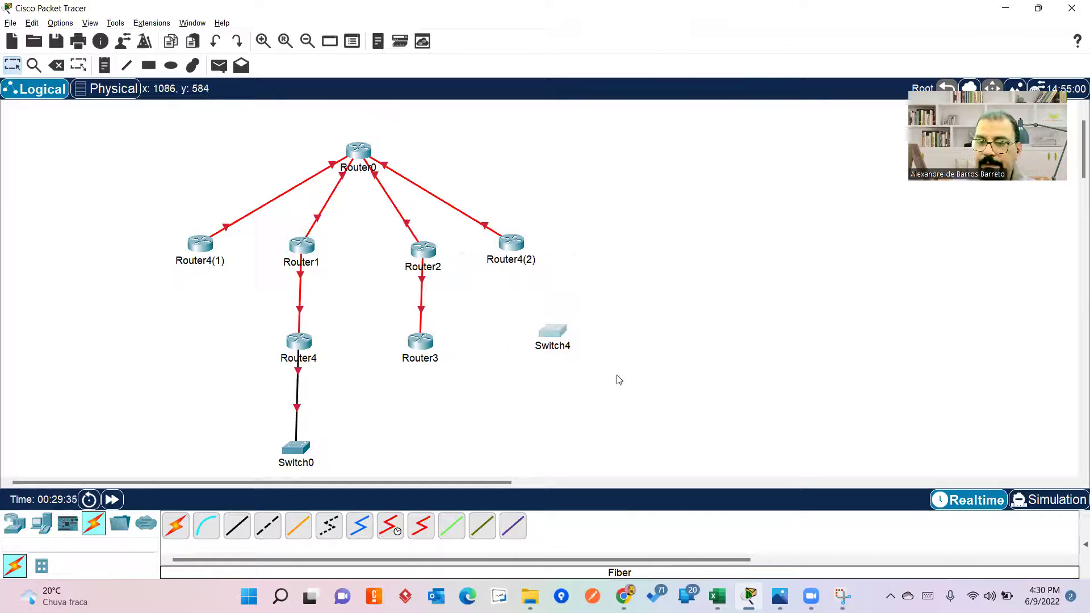
pyautogui.press('Delete')
pyautogui.click(543, 322)
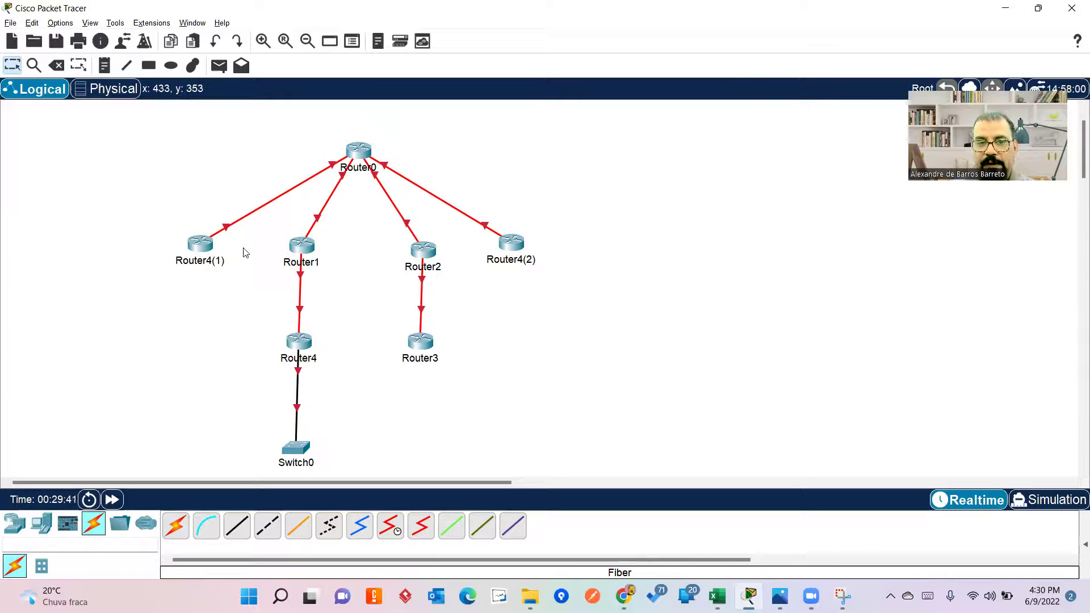
# Compare the modules in Router4(1) and Router1, and place two copies of Router4(1) side by side below it.
pyautogui.click(199, 246)
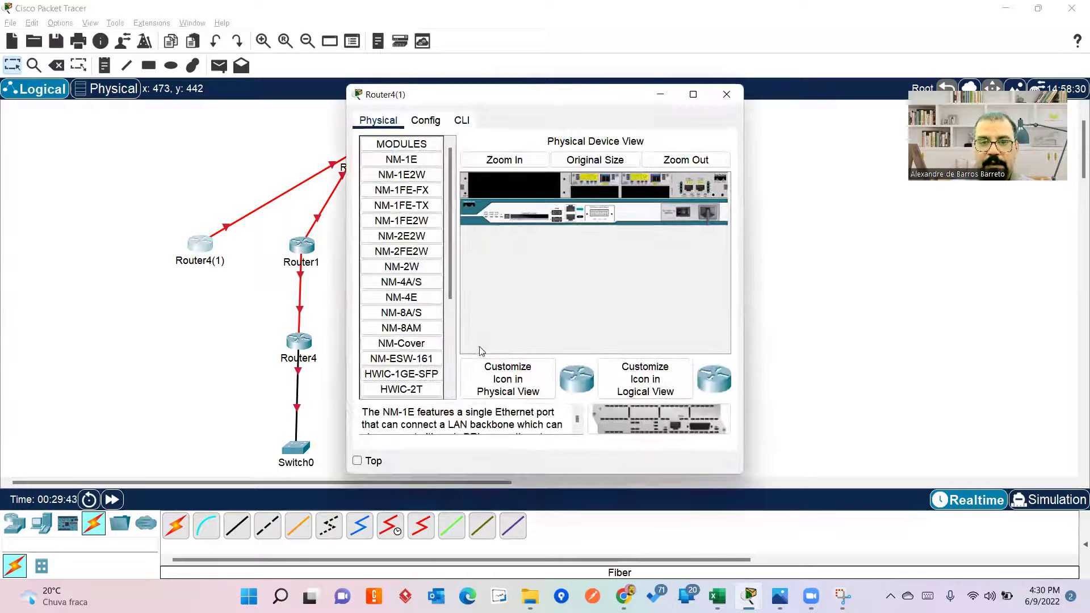
pyautogui.click(729, 95)
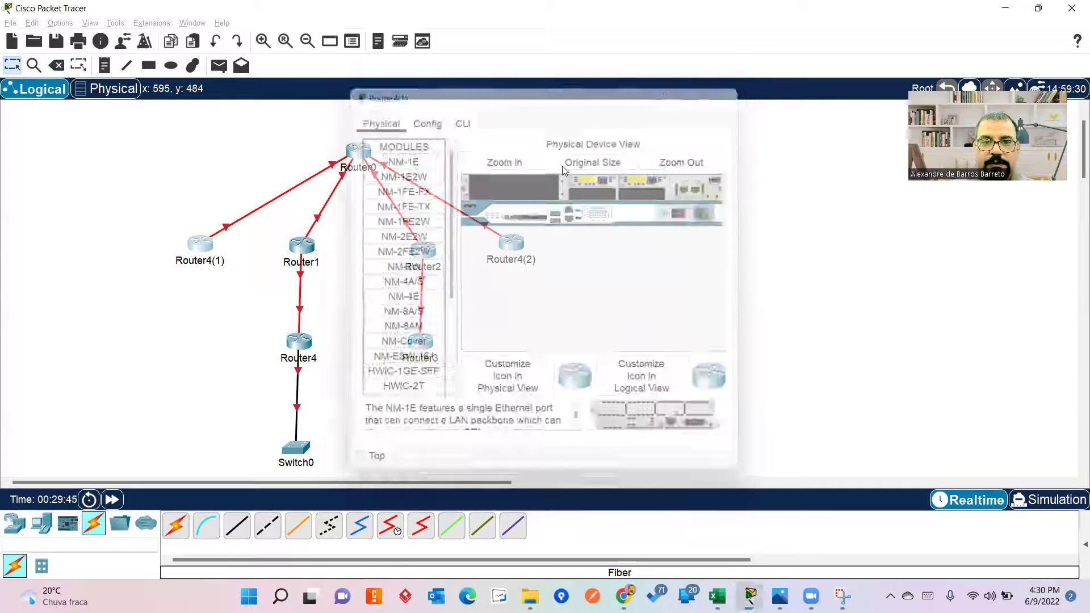
pyautogui.click(305, 263)
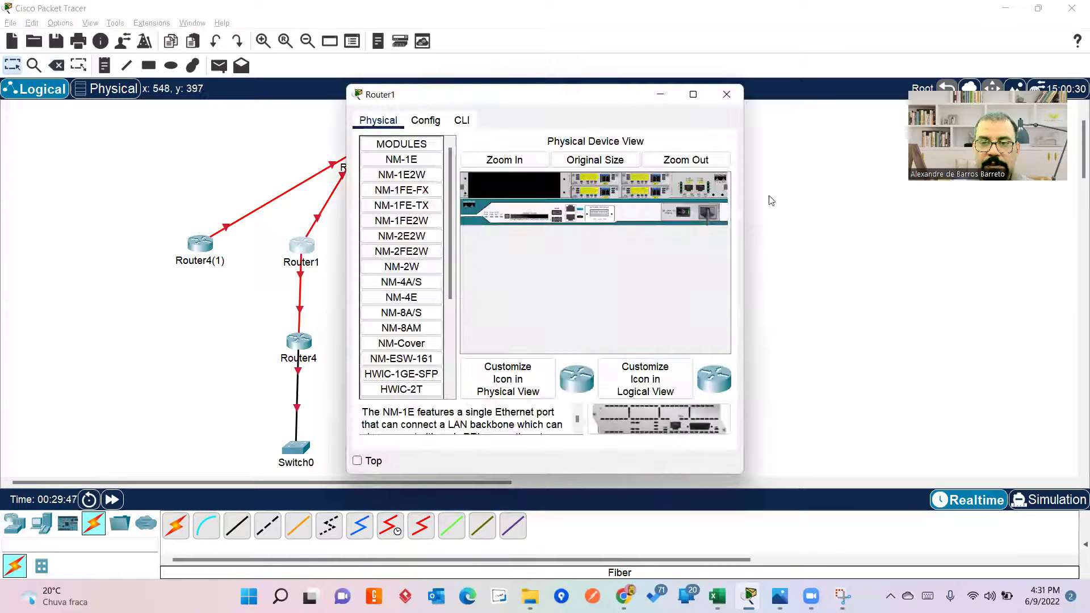
pyautogui.click(726, 94)
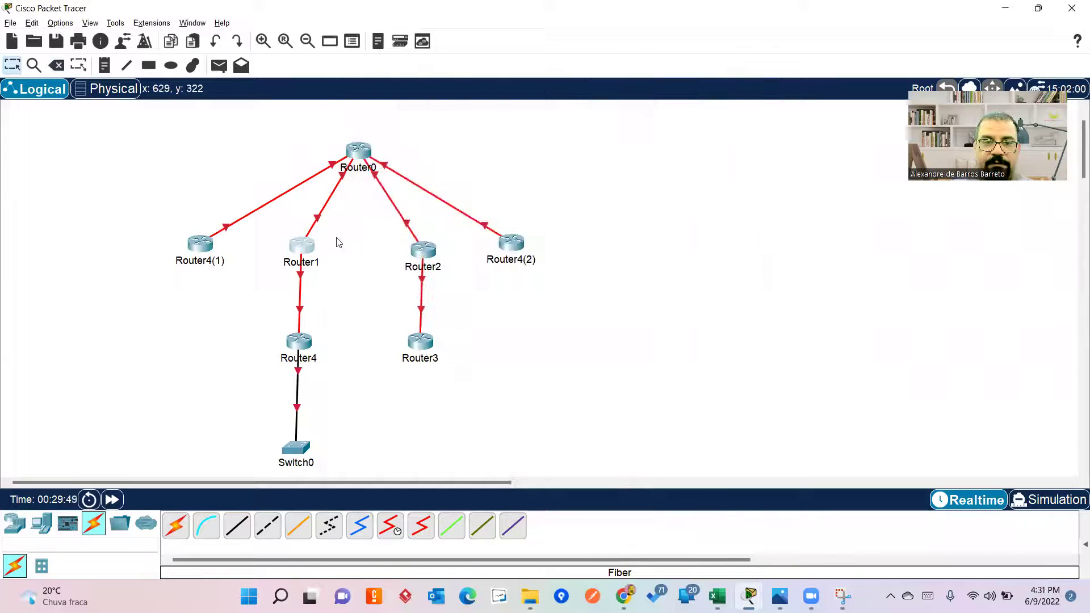
pyautogui.moveTo(167, 228); pyautogui.dragTo(242, 282)
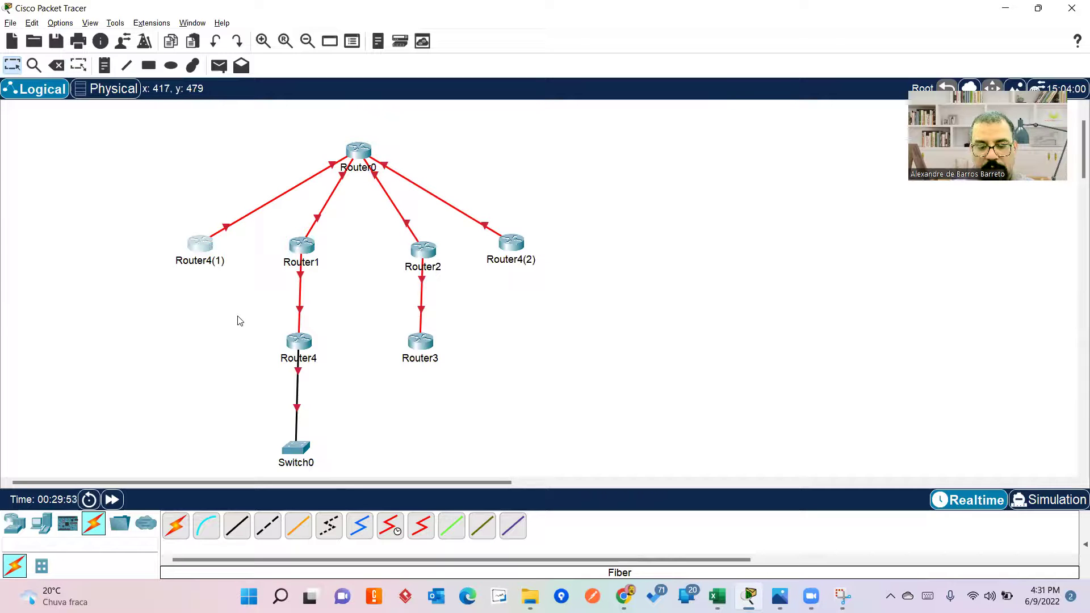
pyautogui.moveTo(205, 224); pyautogui.dragTo(243, 338)
pyautogui.hotkey('ctrl', 'v')
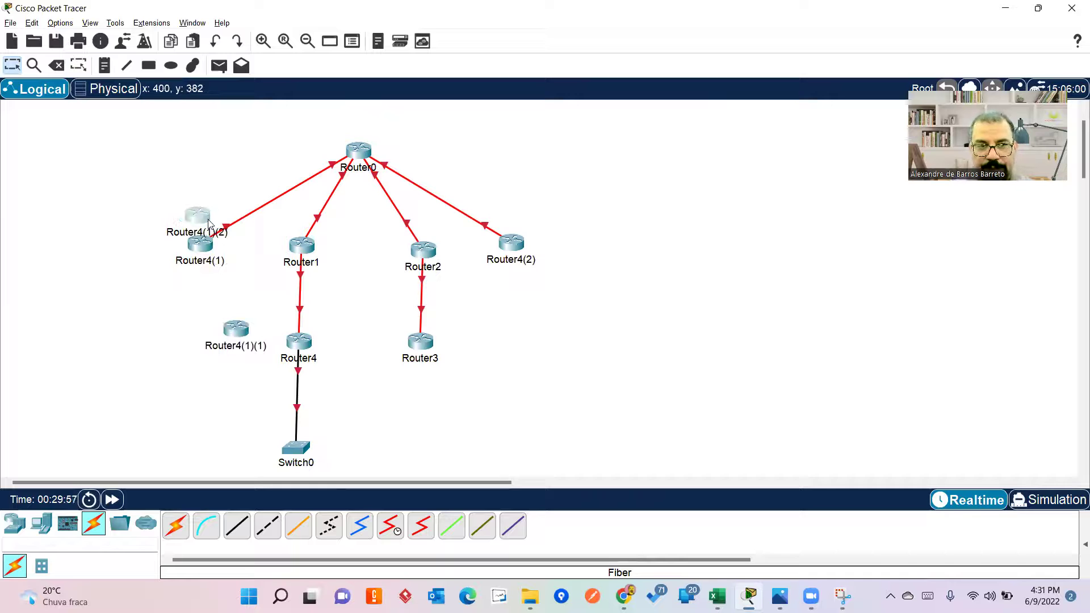
pyautogui.moveTo(199, 210); pyautogui.dragTo(151, 330)
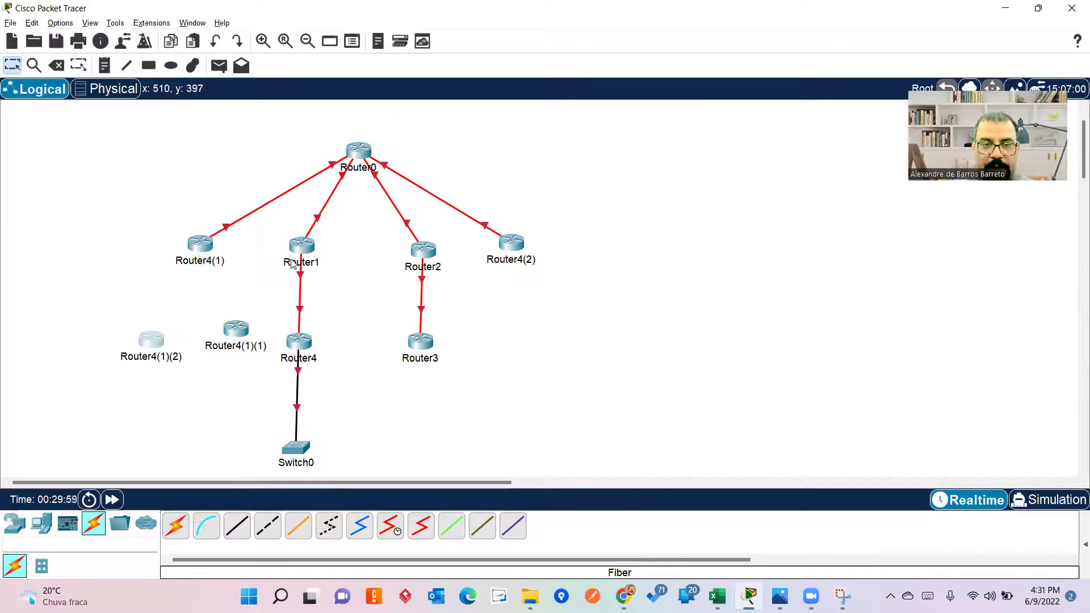
# Link Router1's GigabitEthernet0/1/0 port to the router copy Router4(1)(1) below it with a fiber cable.
pyautogui.click(299, 525)
pyautogui.click(303, 250)
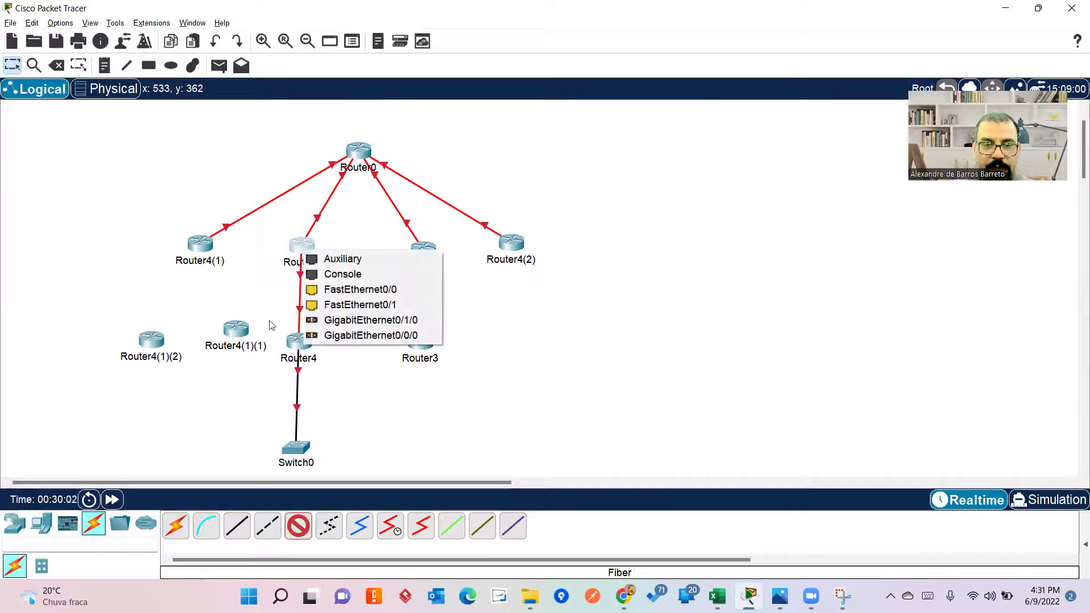
pyautogui.click(332, 319)
pyautogui.click(244, 334)
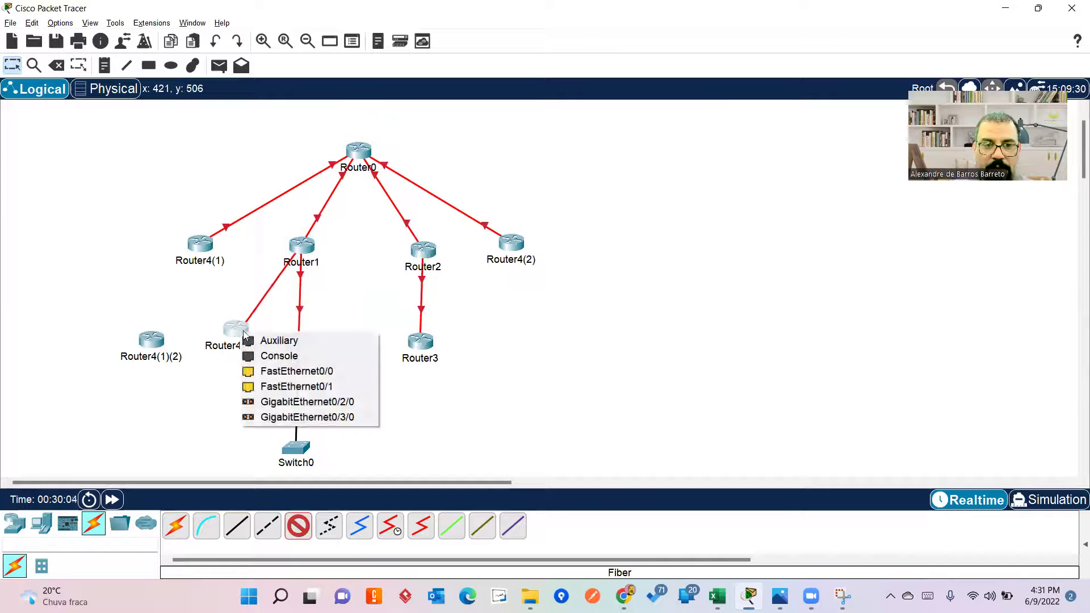
pyautogui.click(273, 387)
# Link Router1's remaining free gigabit fiber port to GigabitEthernet0/2/0 on Router4(1)(2) with a fiber cable.
pyautogui.click(307, 246)
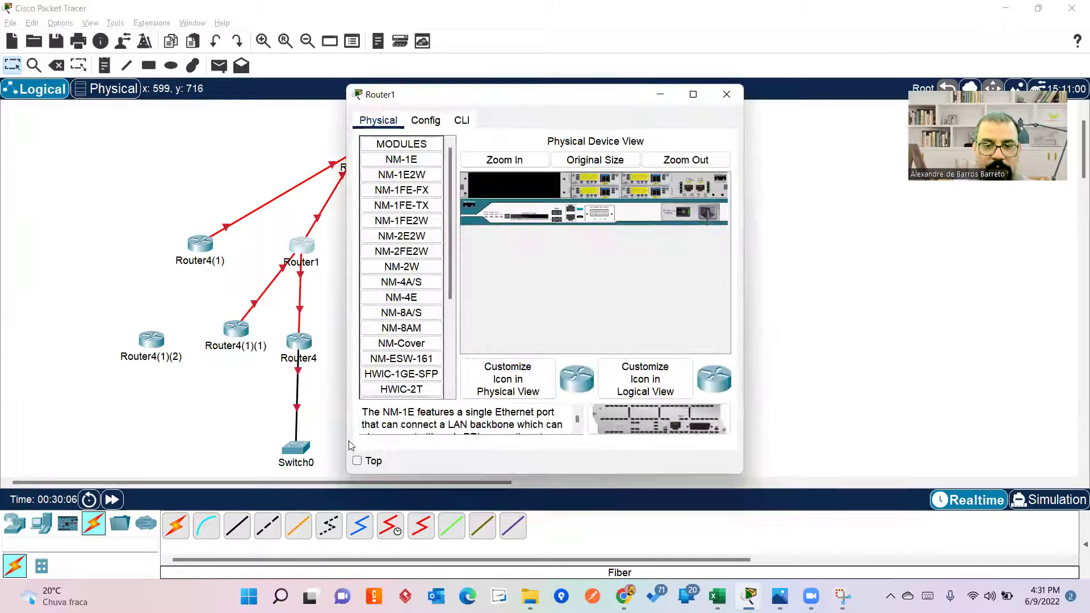
pyautogui.click(298, 525)
pyautogui.click(309, 248)
pyautogui.click(336, 285)
pyautogui.click(154, 342)
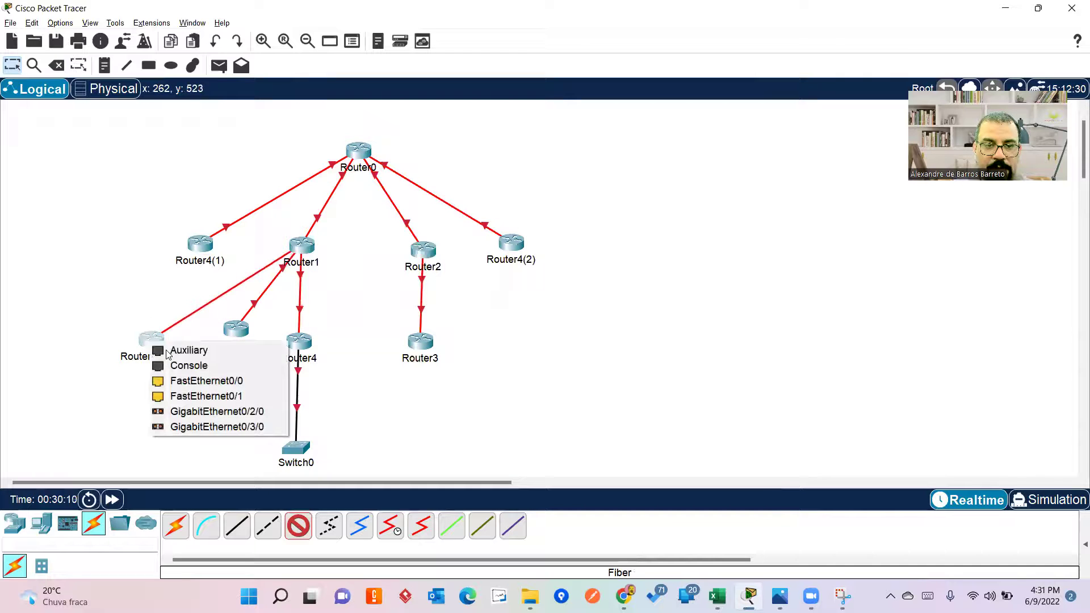
pyautogui.click(207, 412)
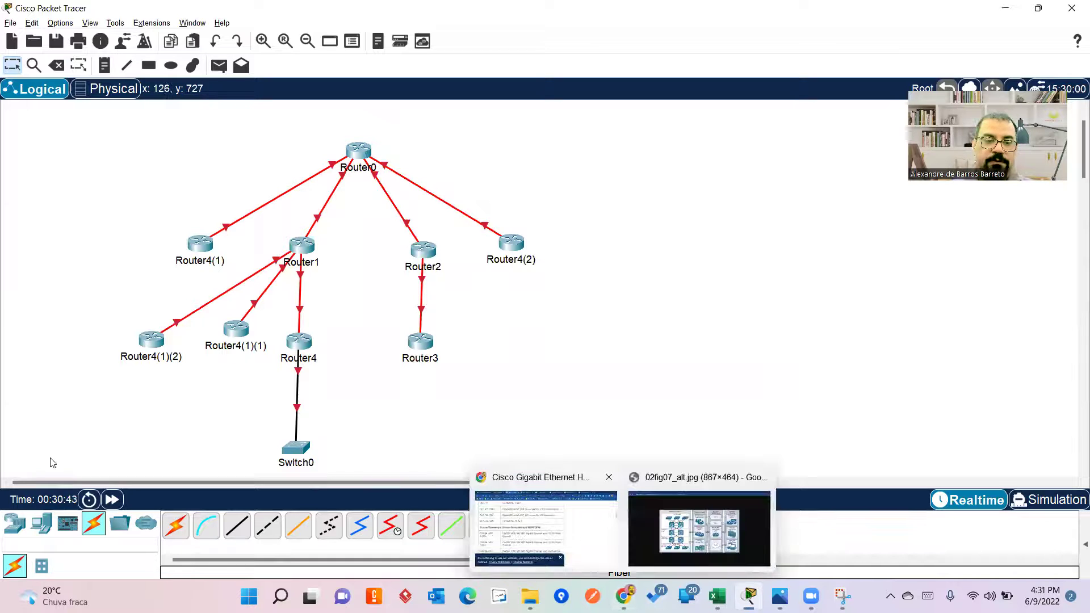
pyautogui.click(16, 523)
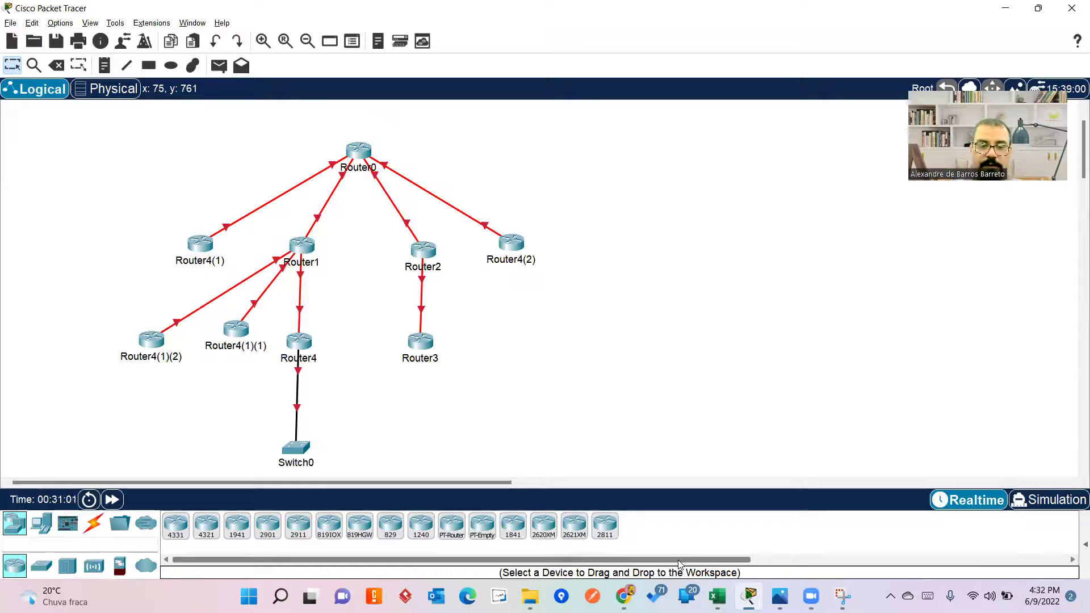
pyautogui.click(54, 567)
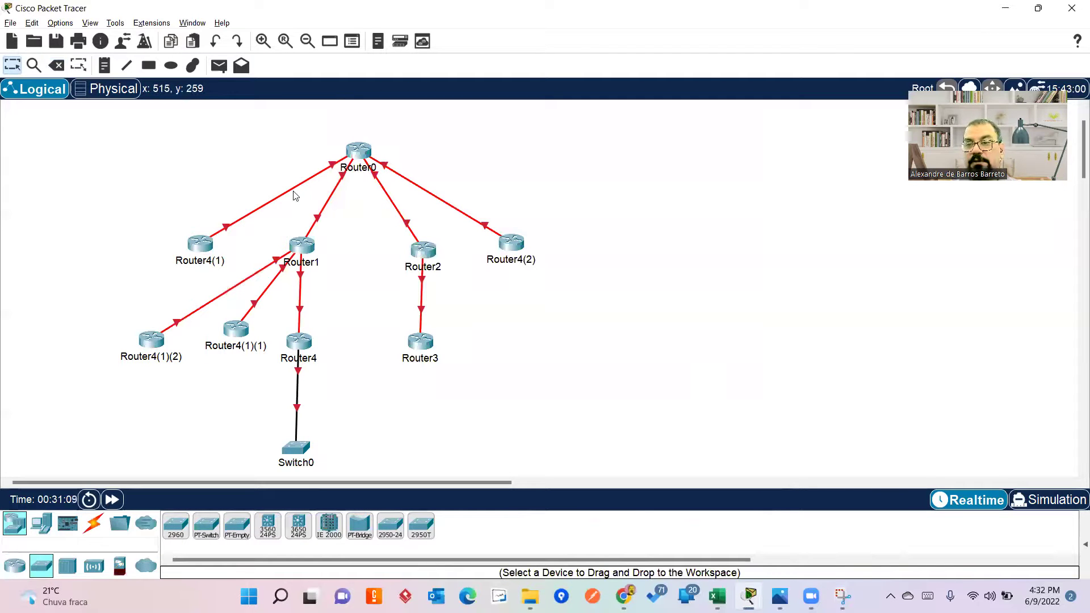
pyautogui.moveTo(294, 196)
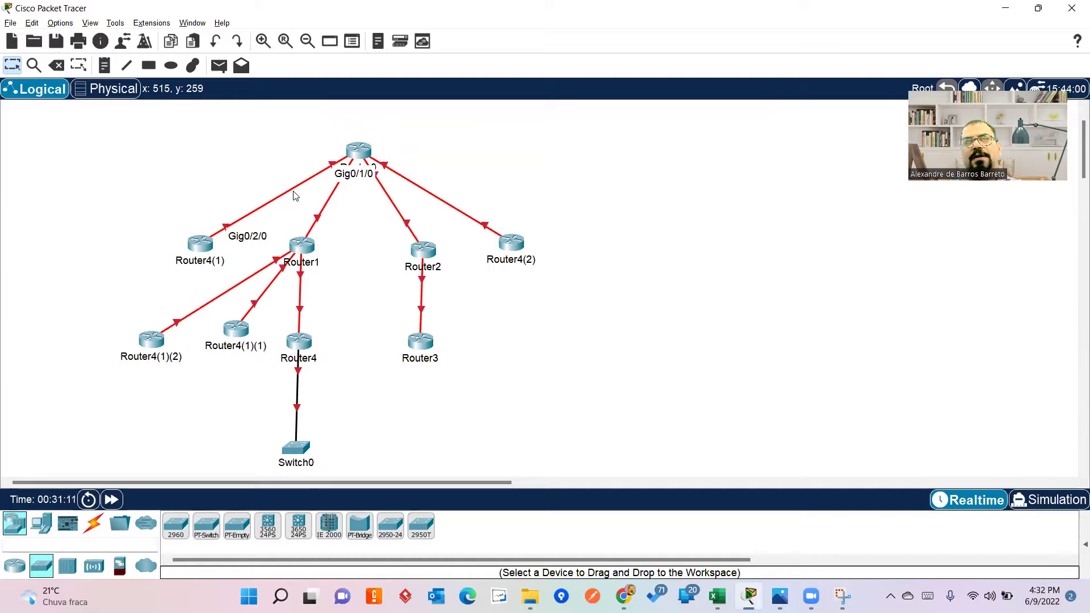